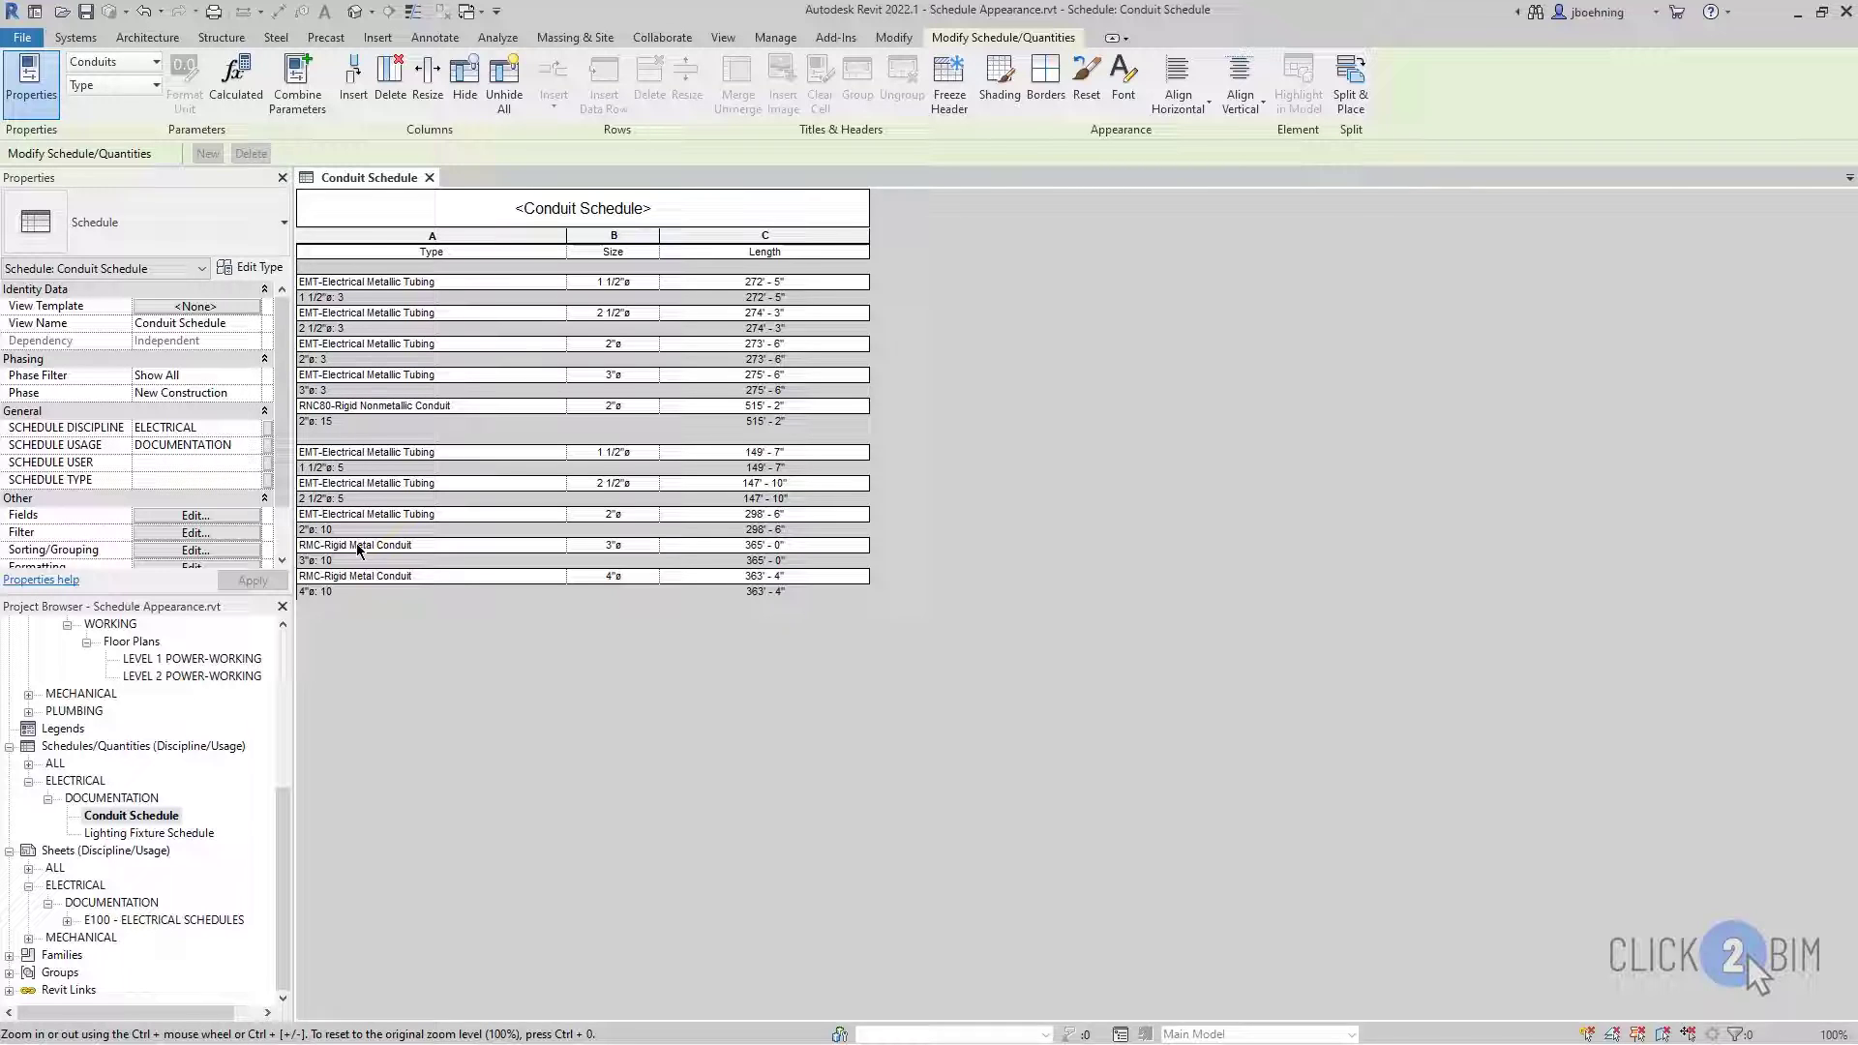
Step: In the Conduit Schedule's appearance settings, enable the outline and set its line style to Black 9
scroll(241, 495, down, 1)
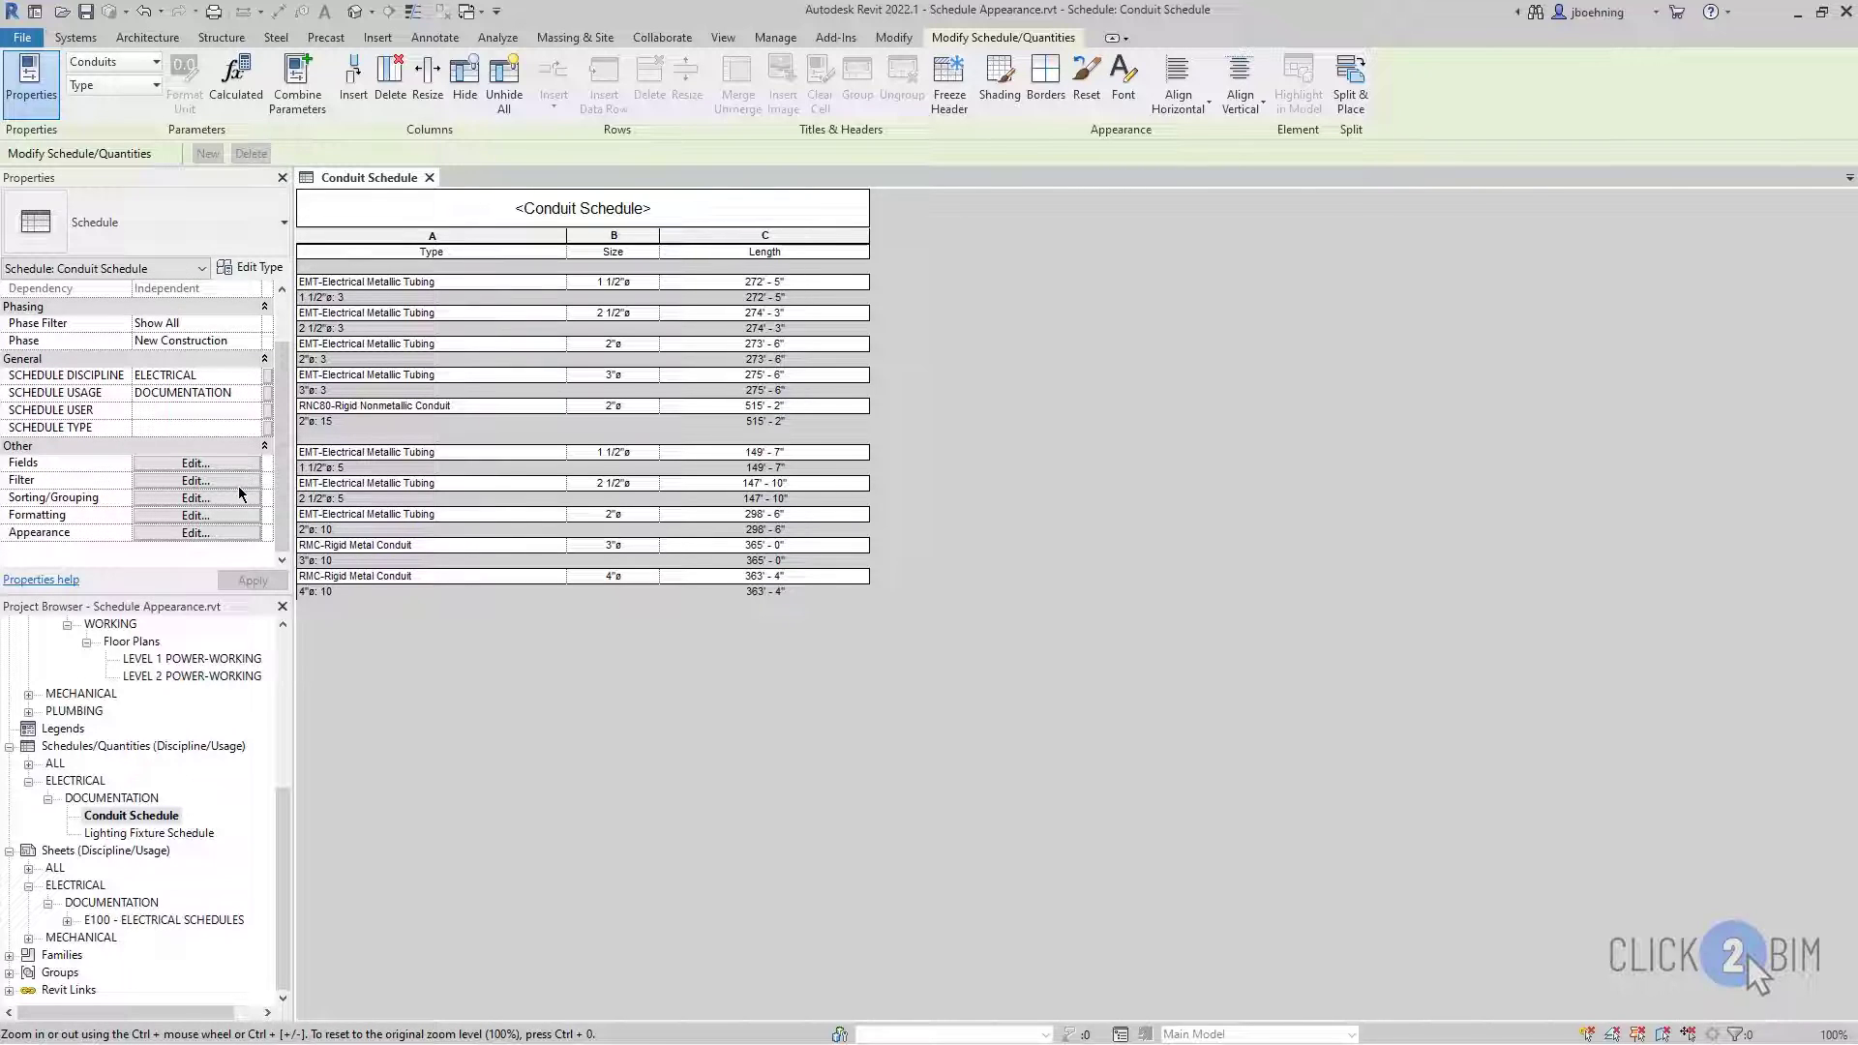
click(224, 534)
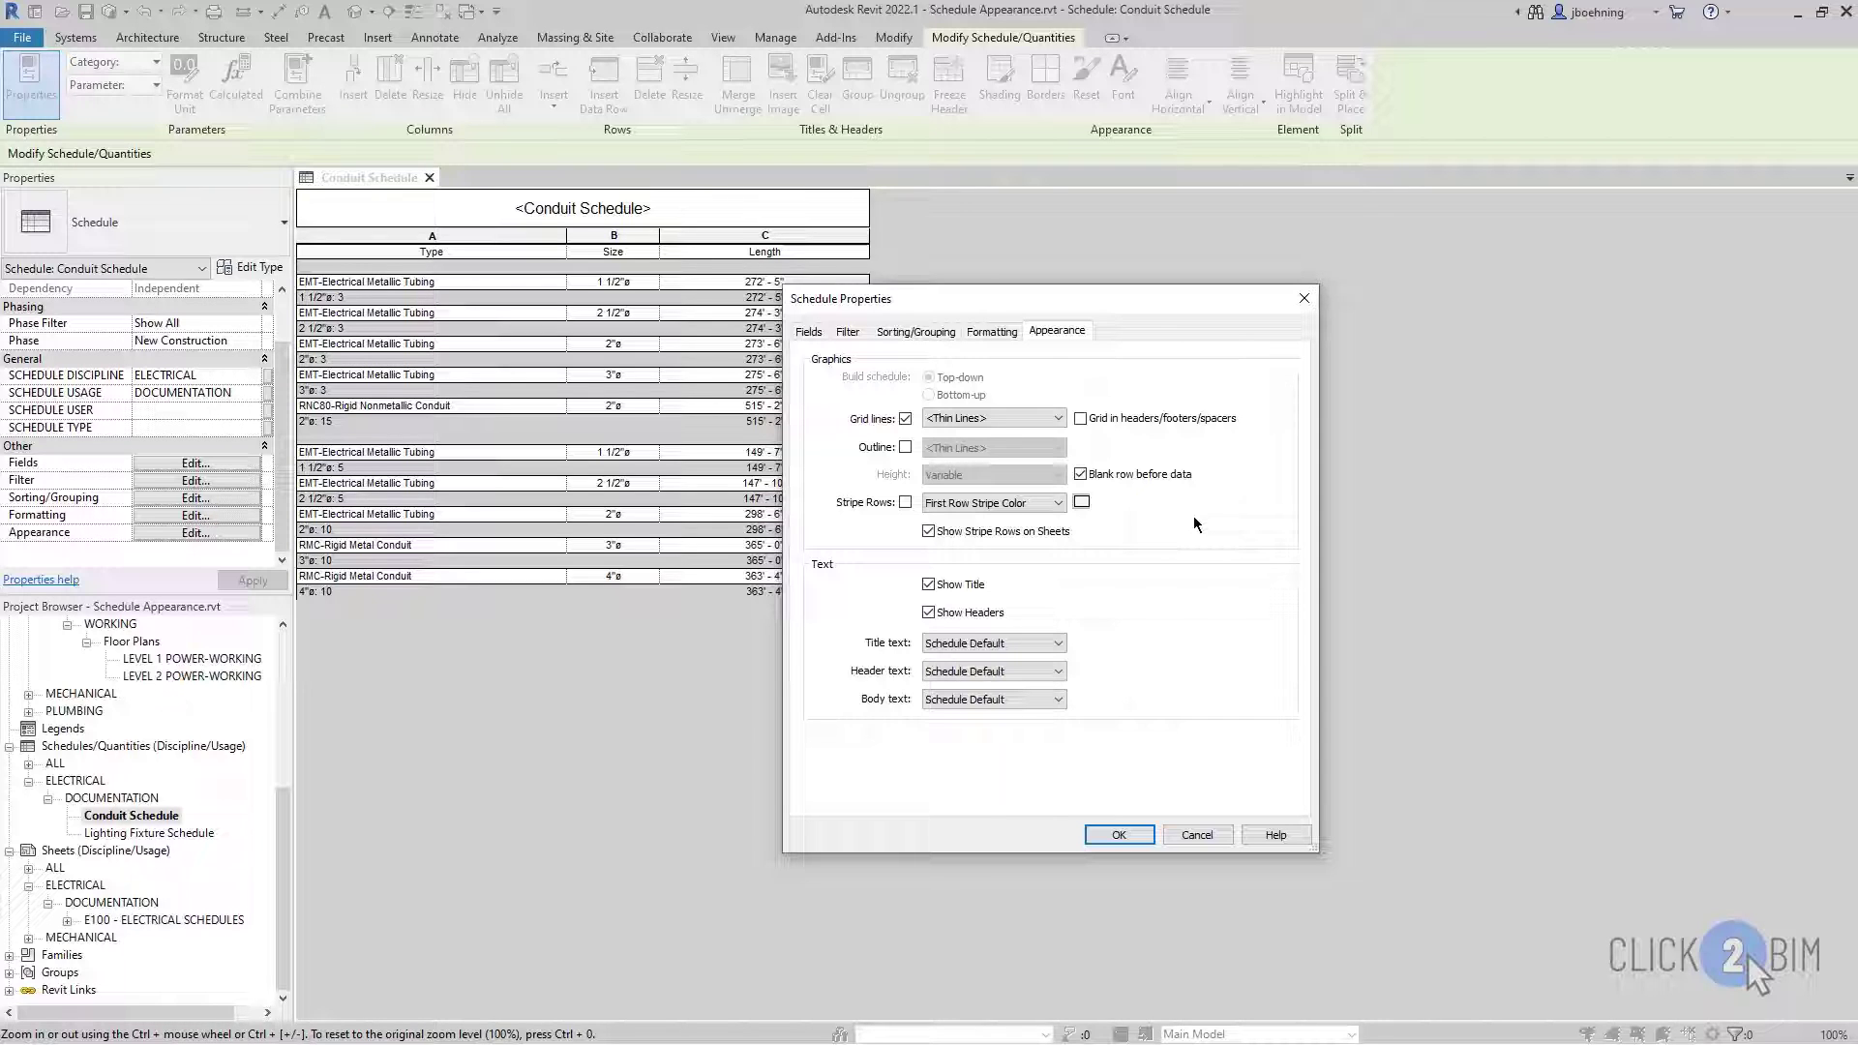
click(905, 448)
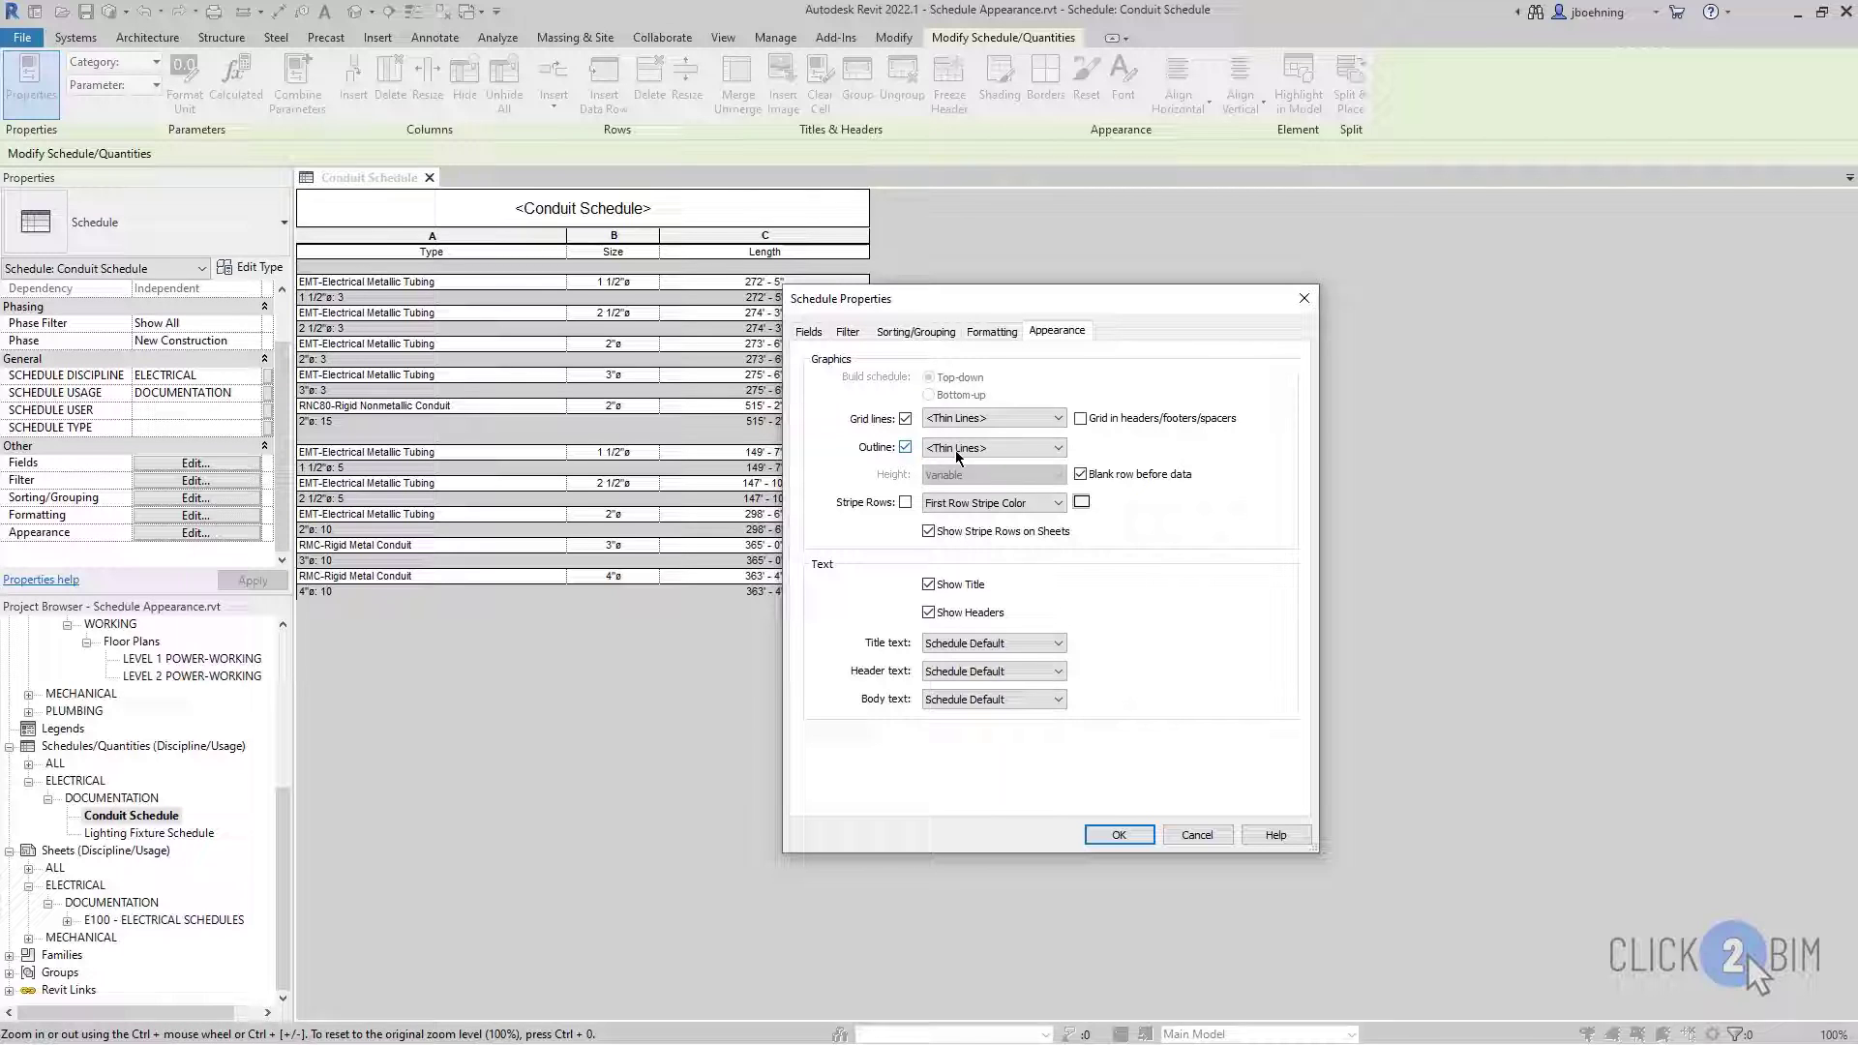
click(1055, 418)
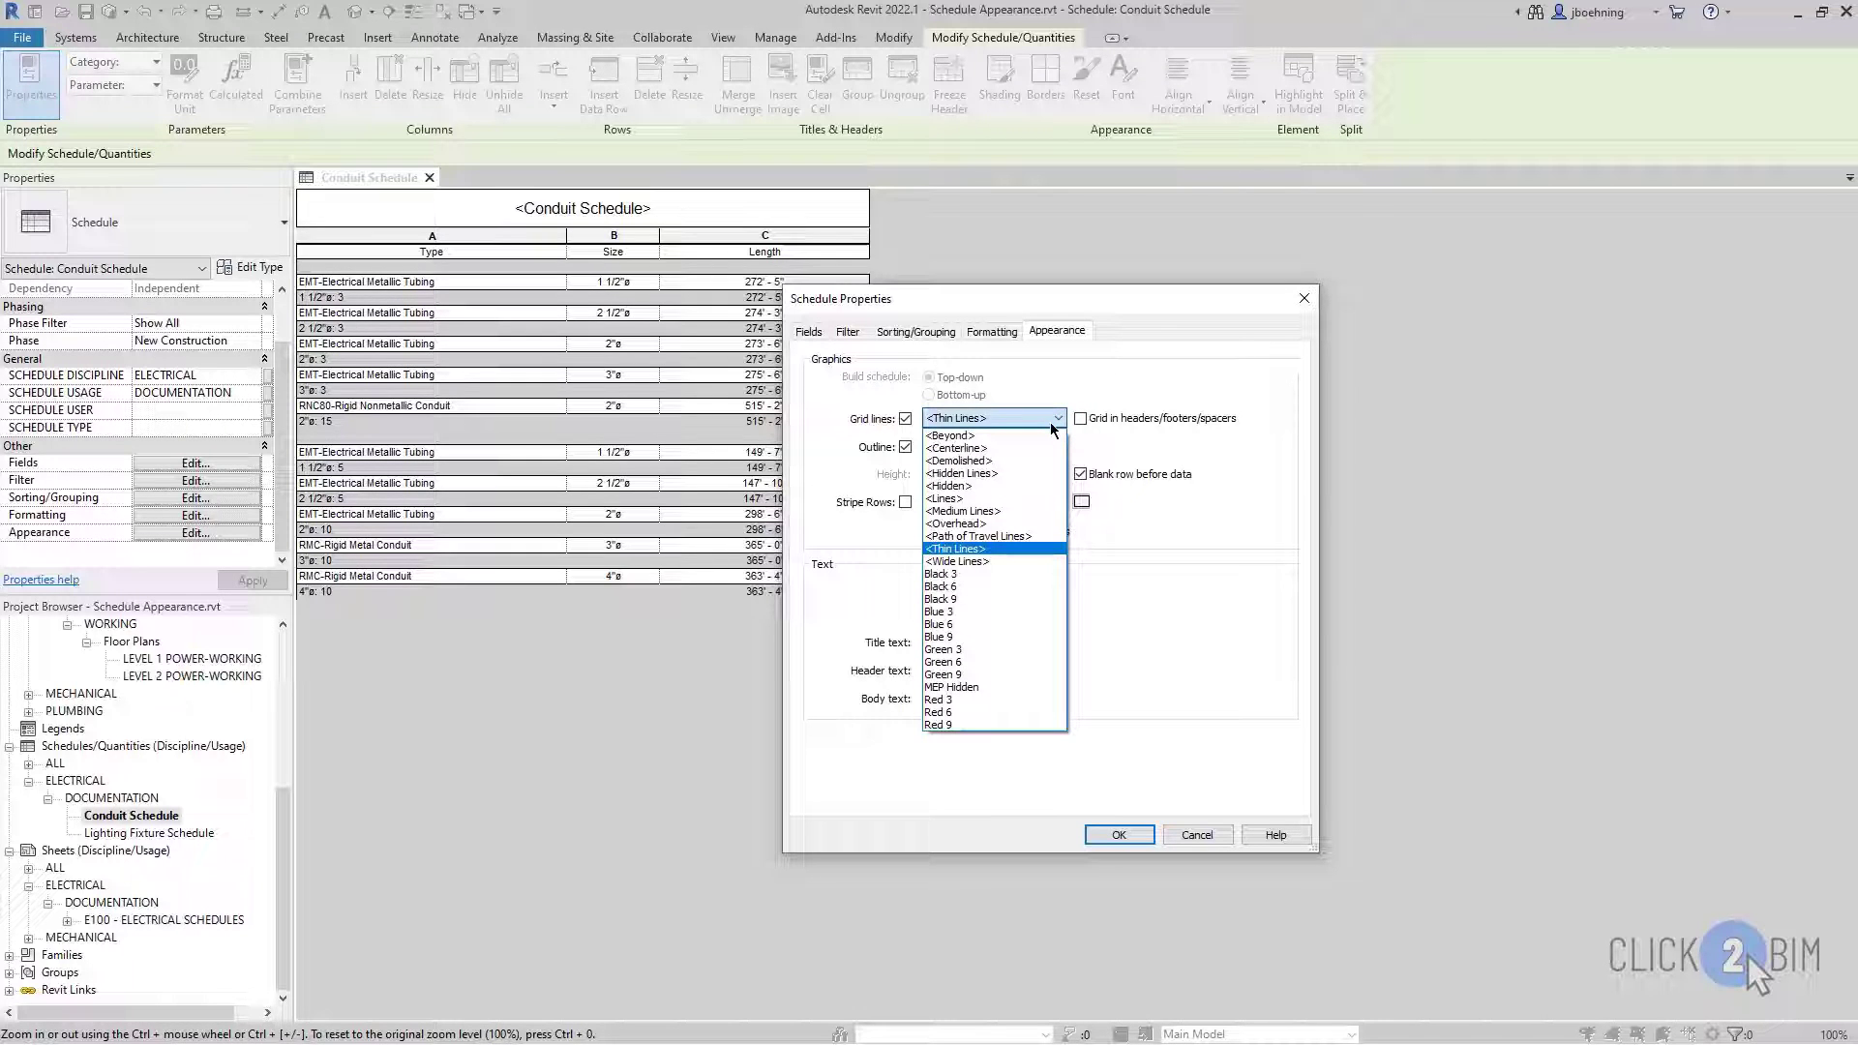
click(1052, 425)
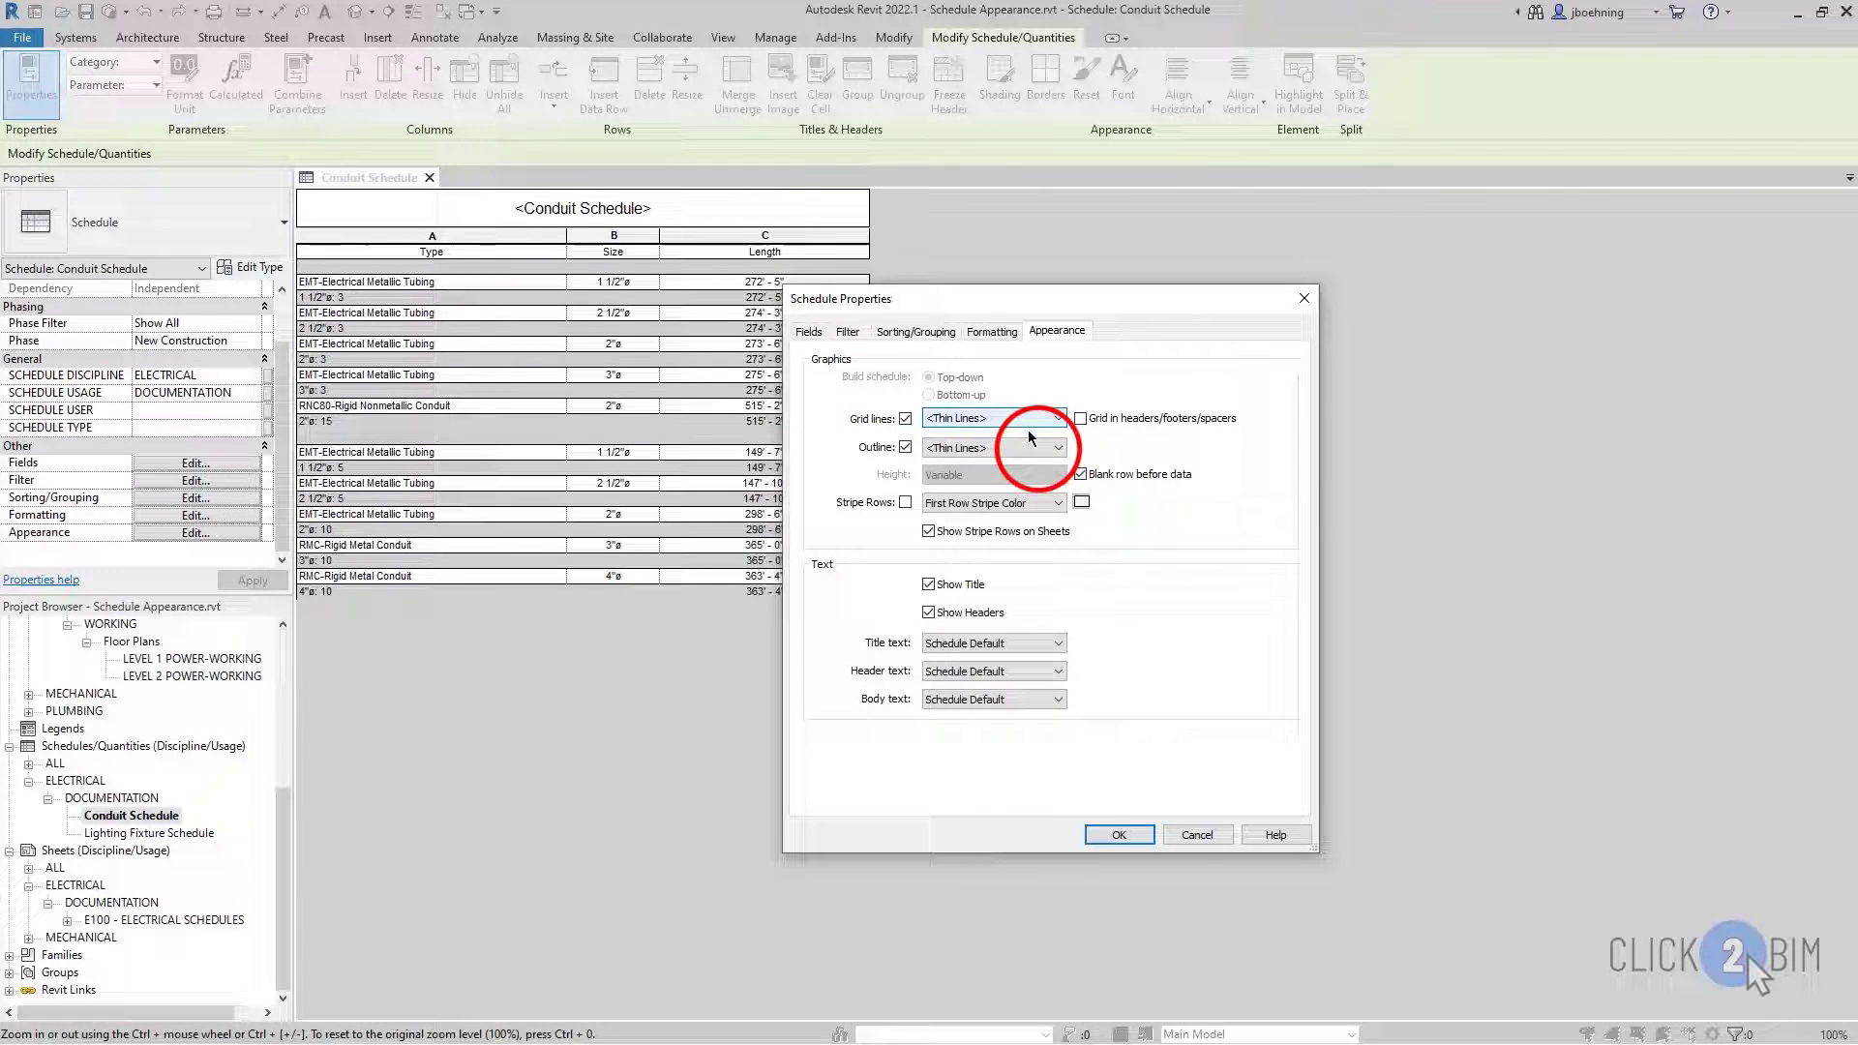
click(1035, 447)
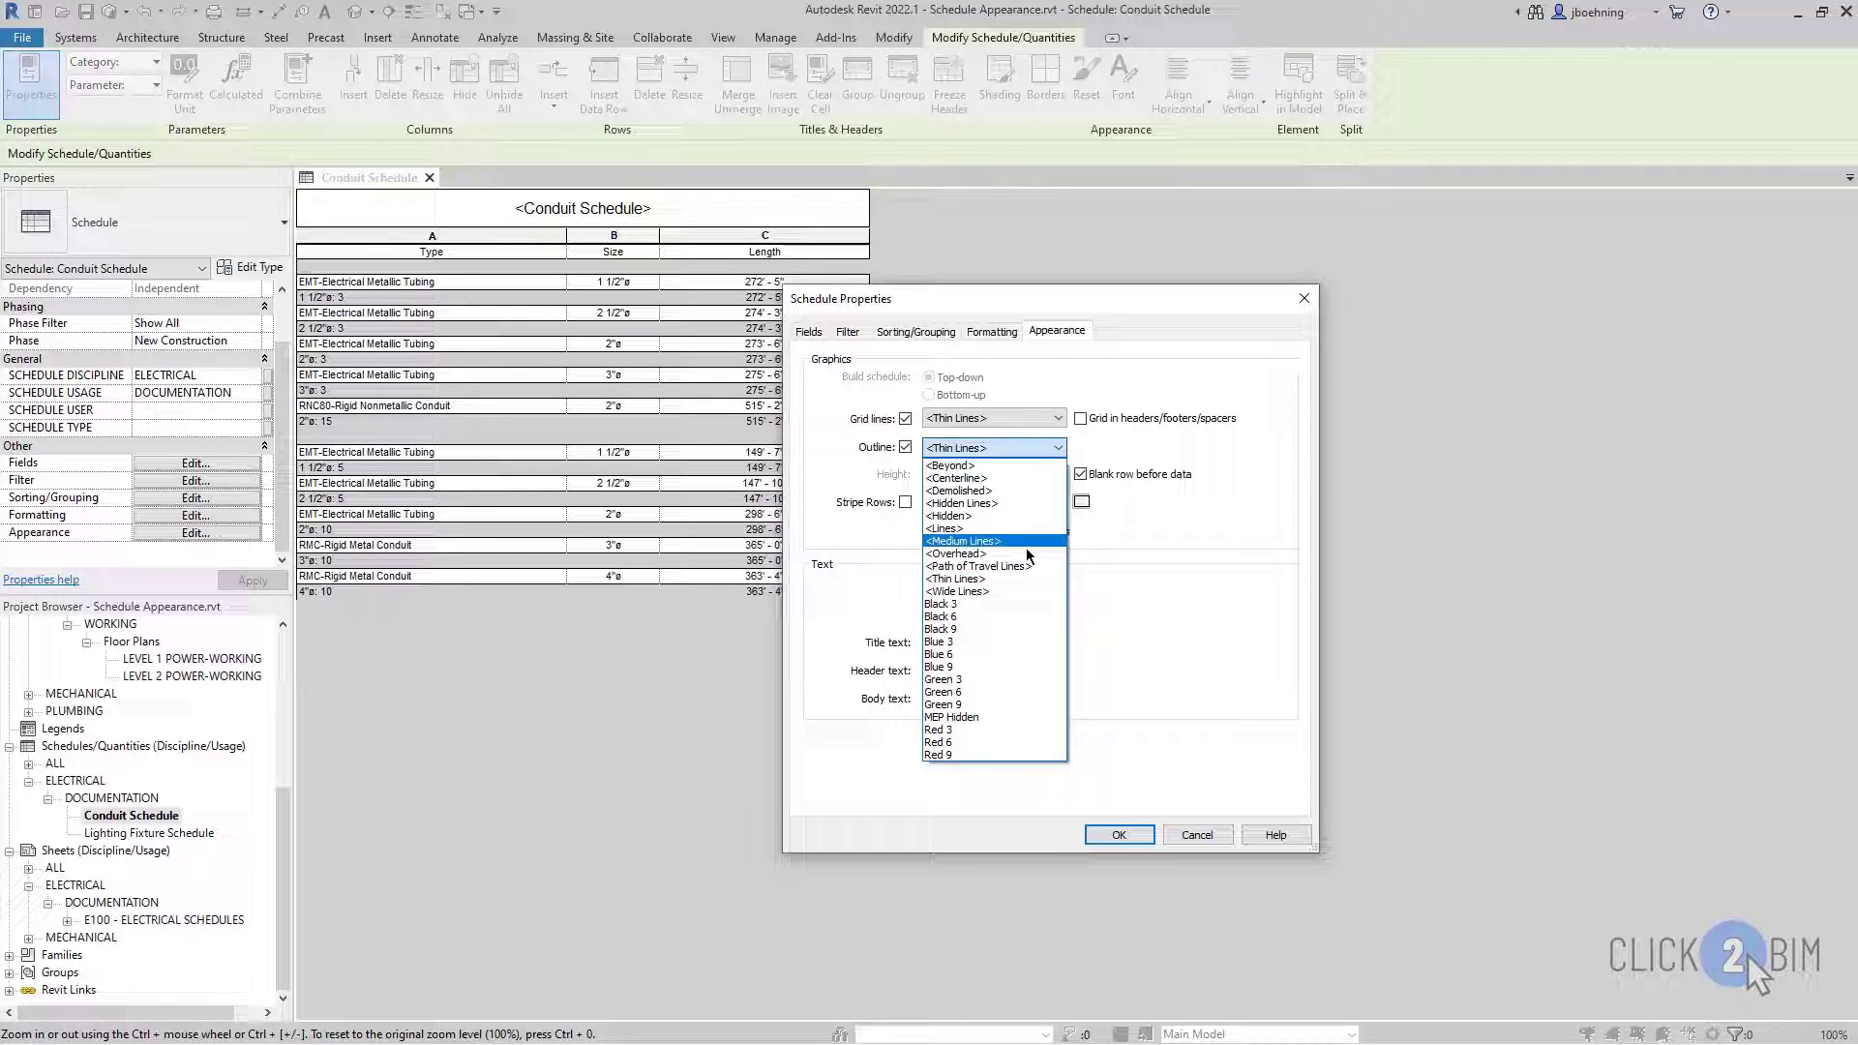
click(1026, 629)
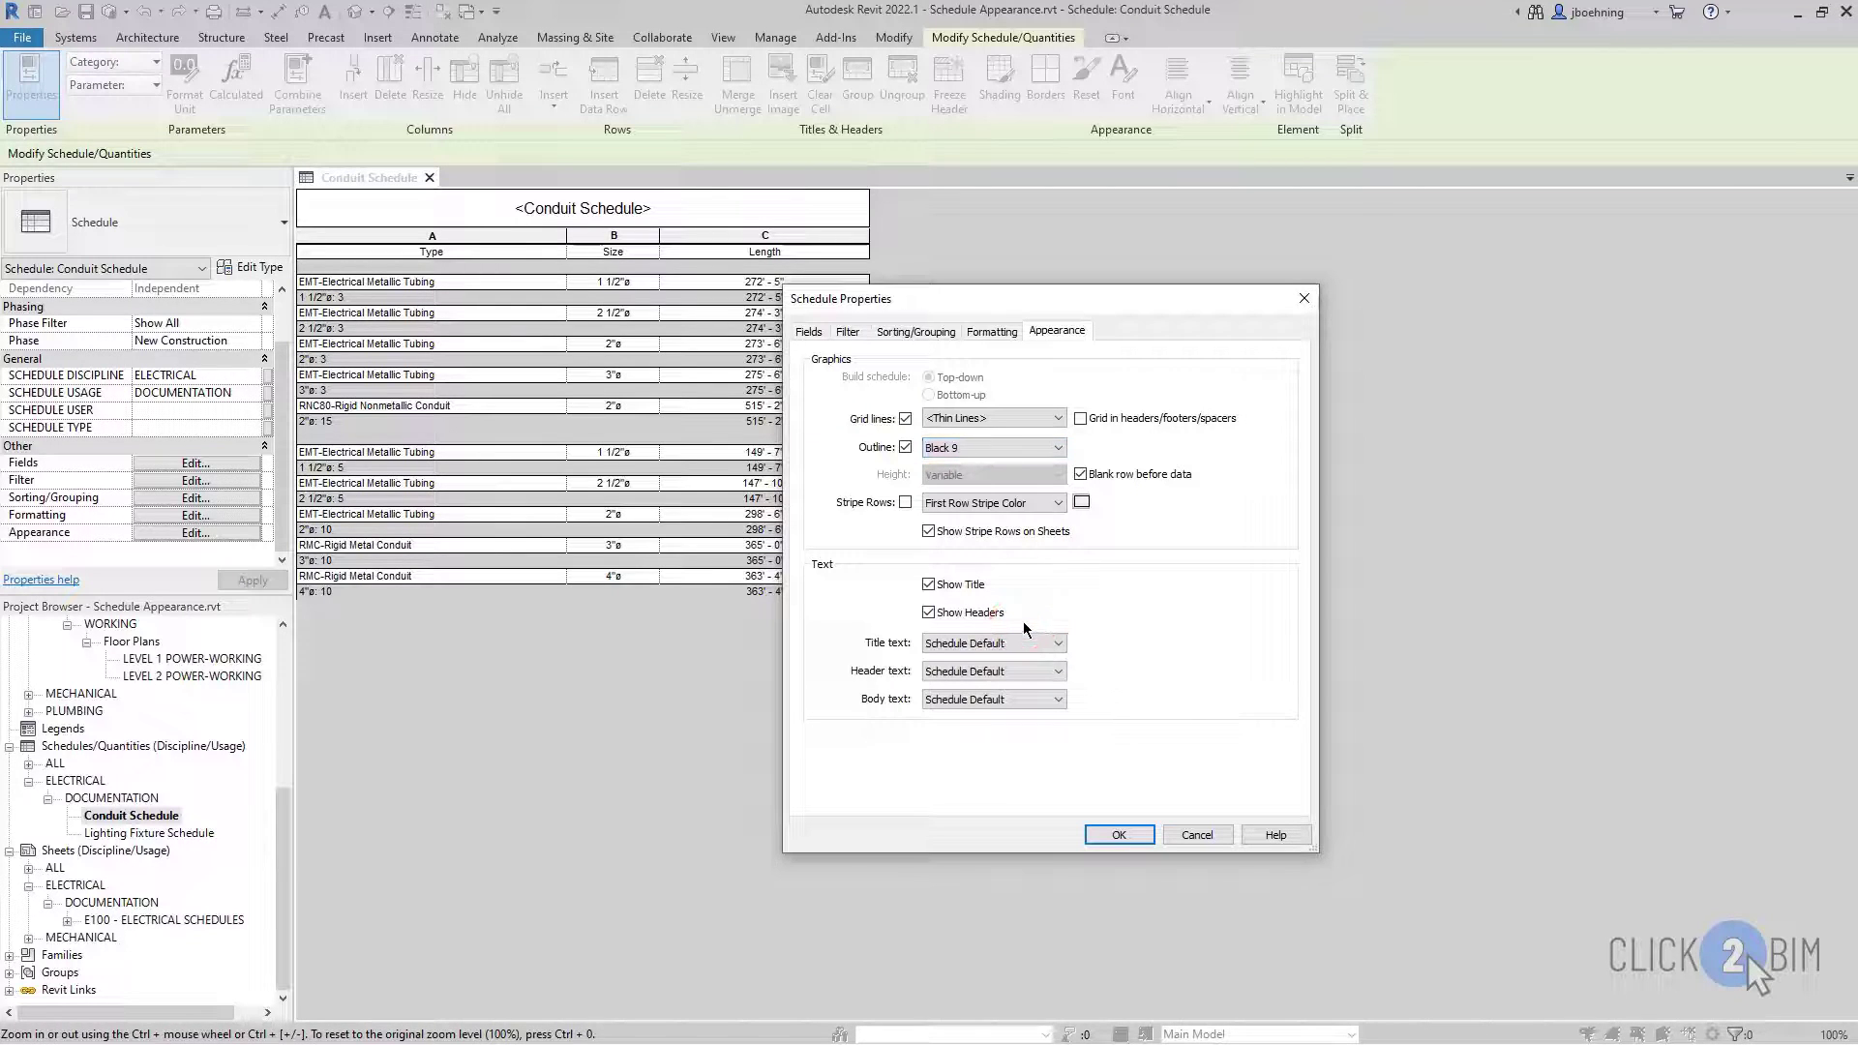
Step: Enable the grid in headers/footers/spacers, disable the blank row before data, and apply the appearance settings
click(1081, 419)
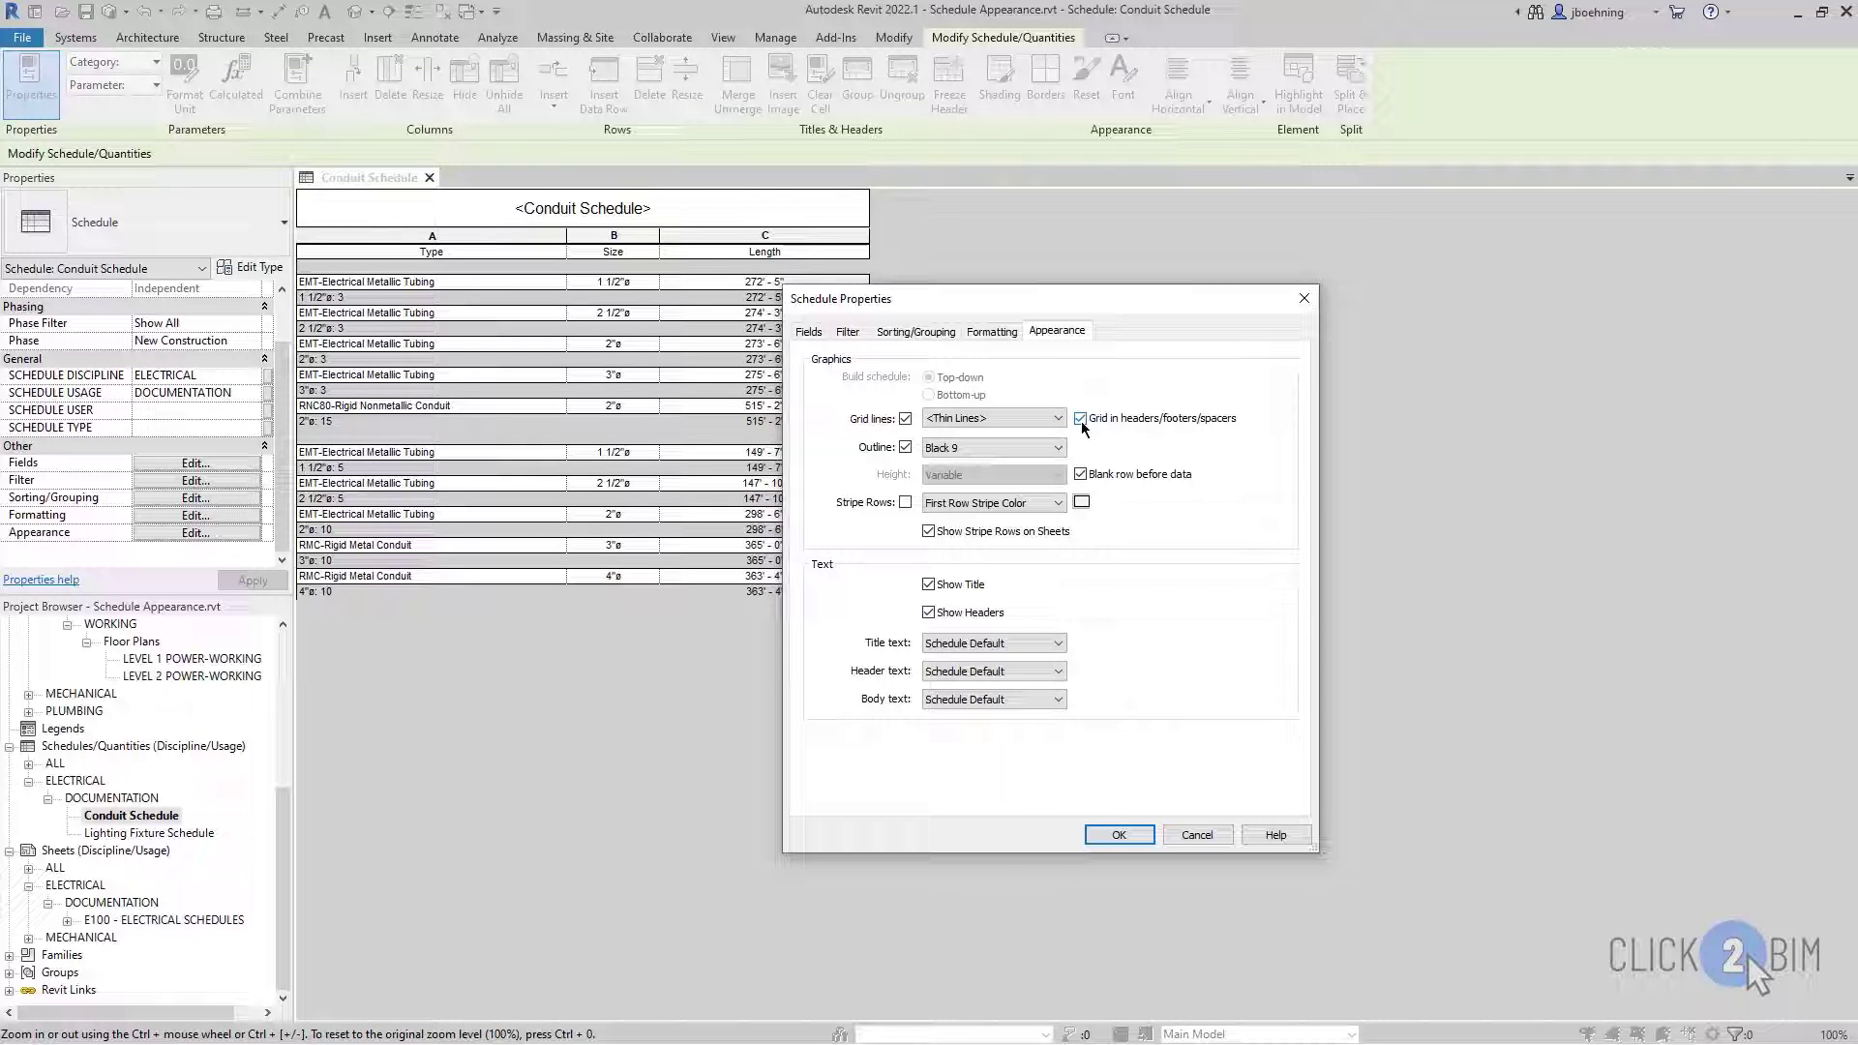
click(1080, 475)
click(1121, 836)
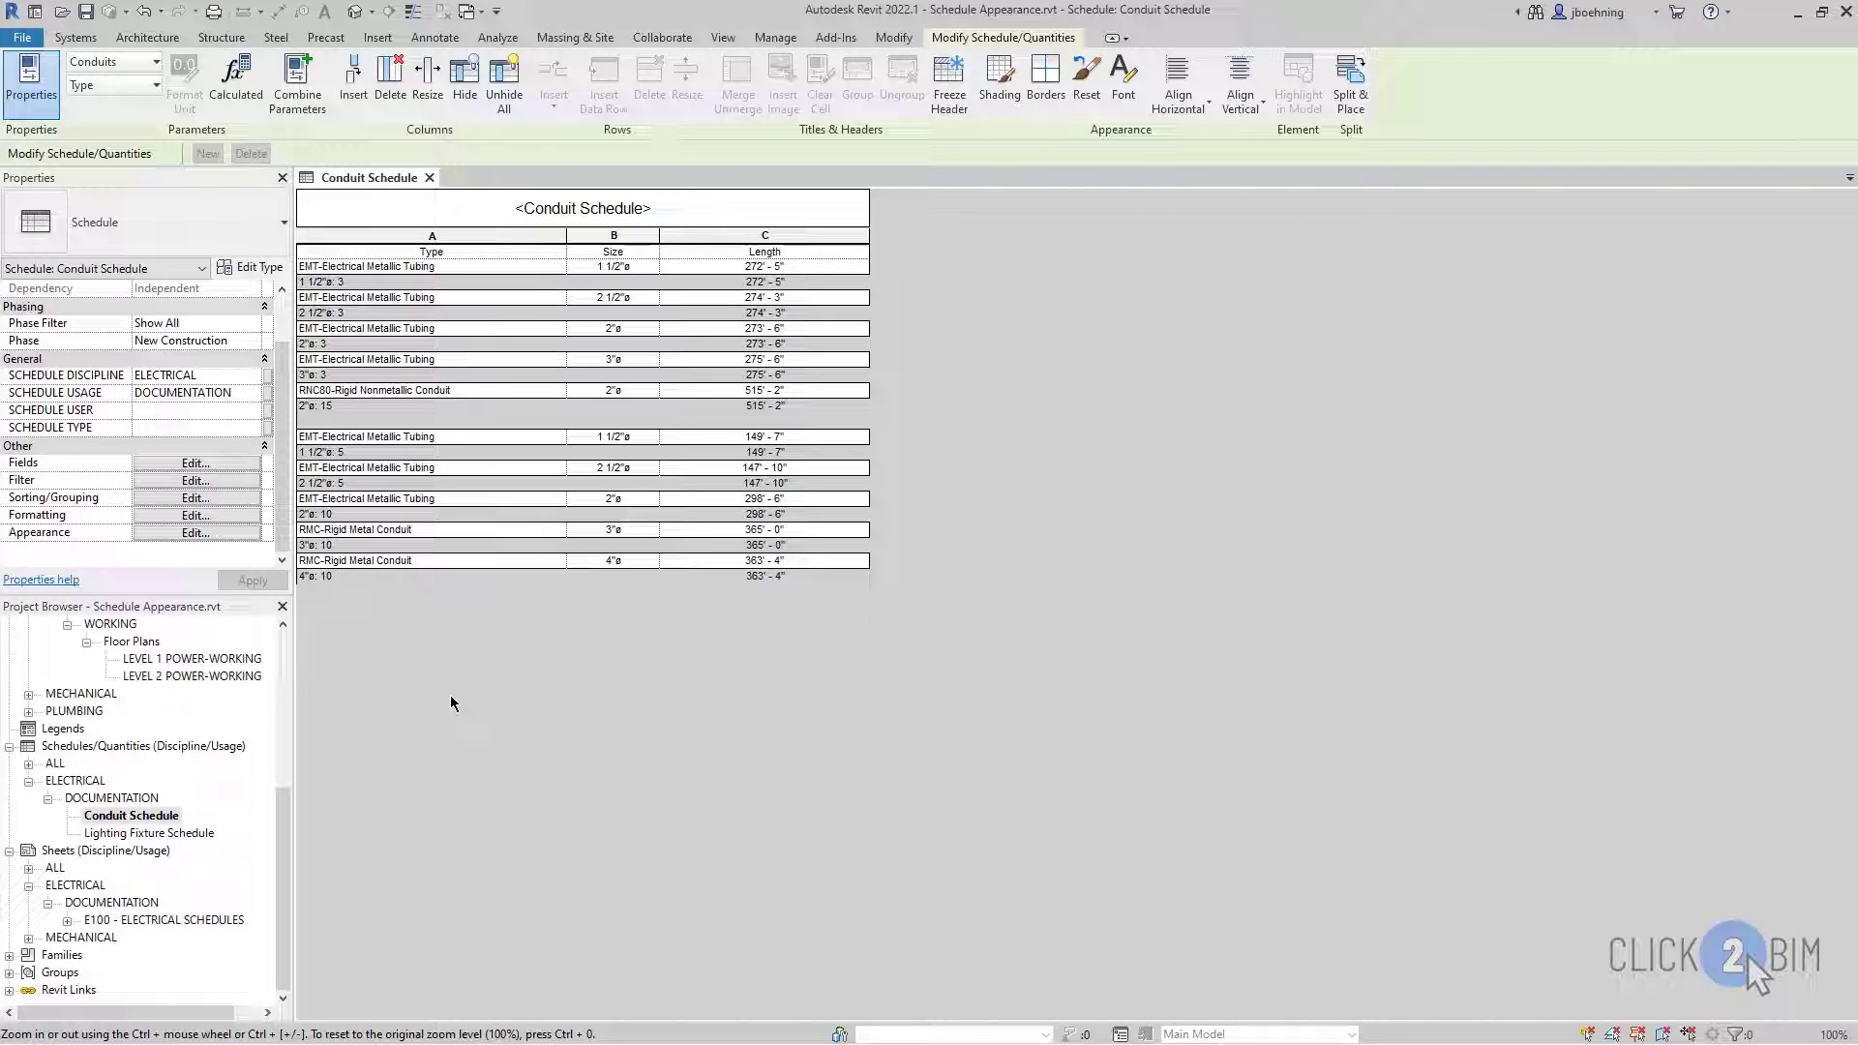
Step: Open sheet E100 - ELECTRICAL SCHEDULES and examine the outline and grid lines of the placed Conduit Schedule up close
double_click(215, 921)
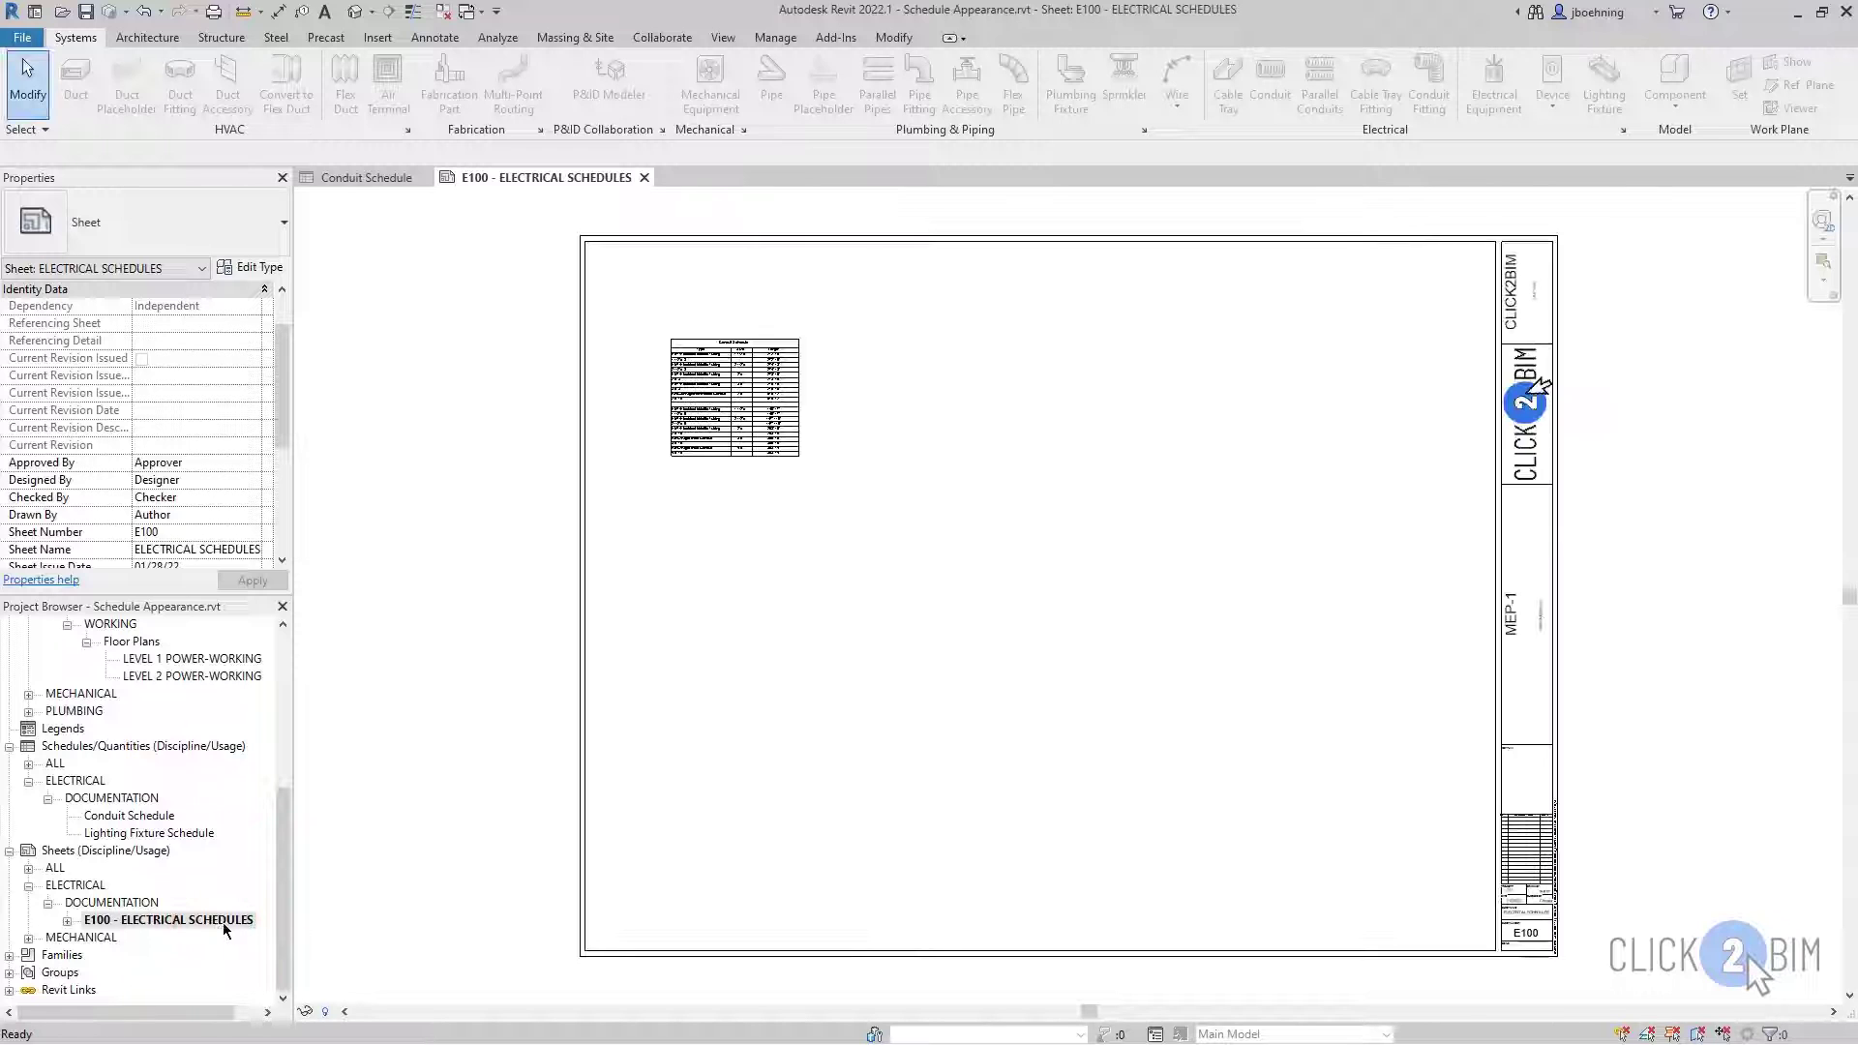
scroll(683, 378, up, 5)
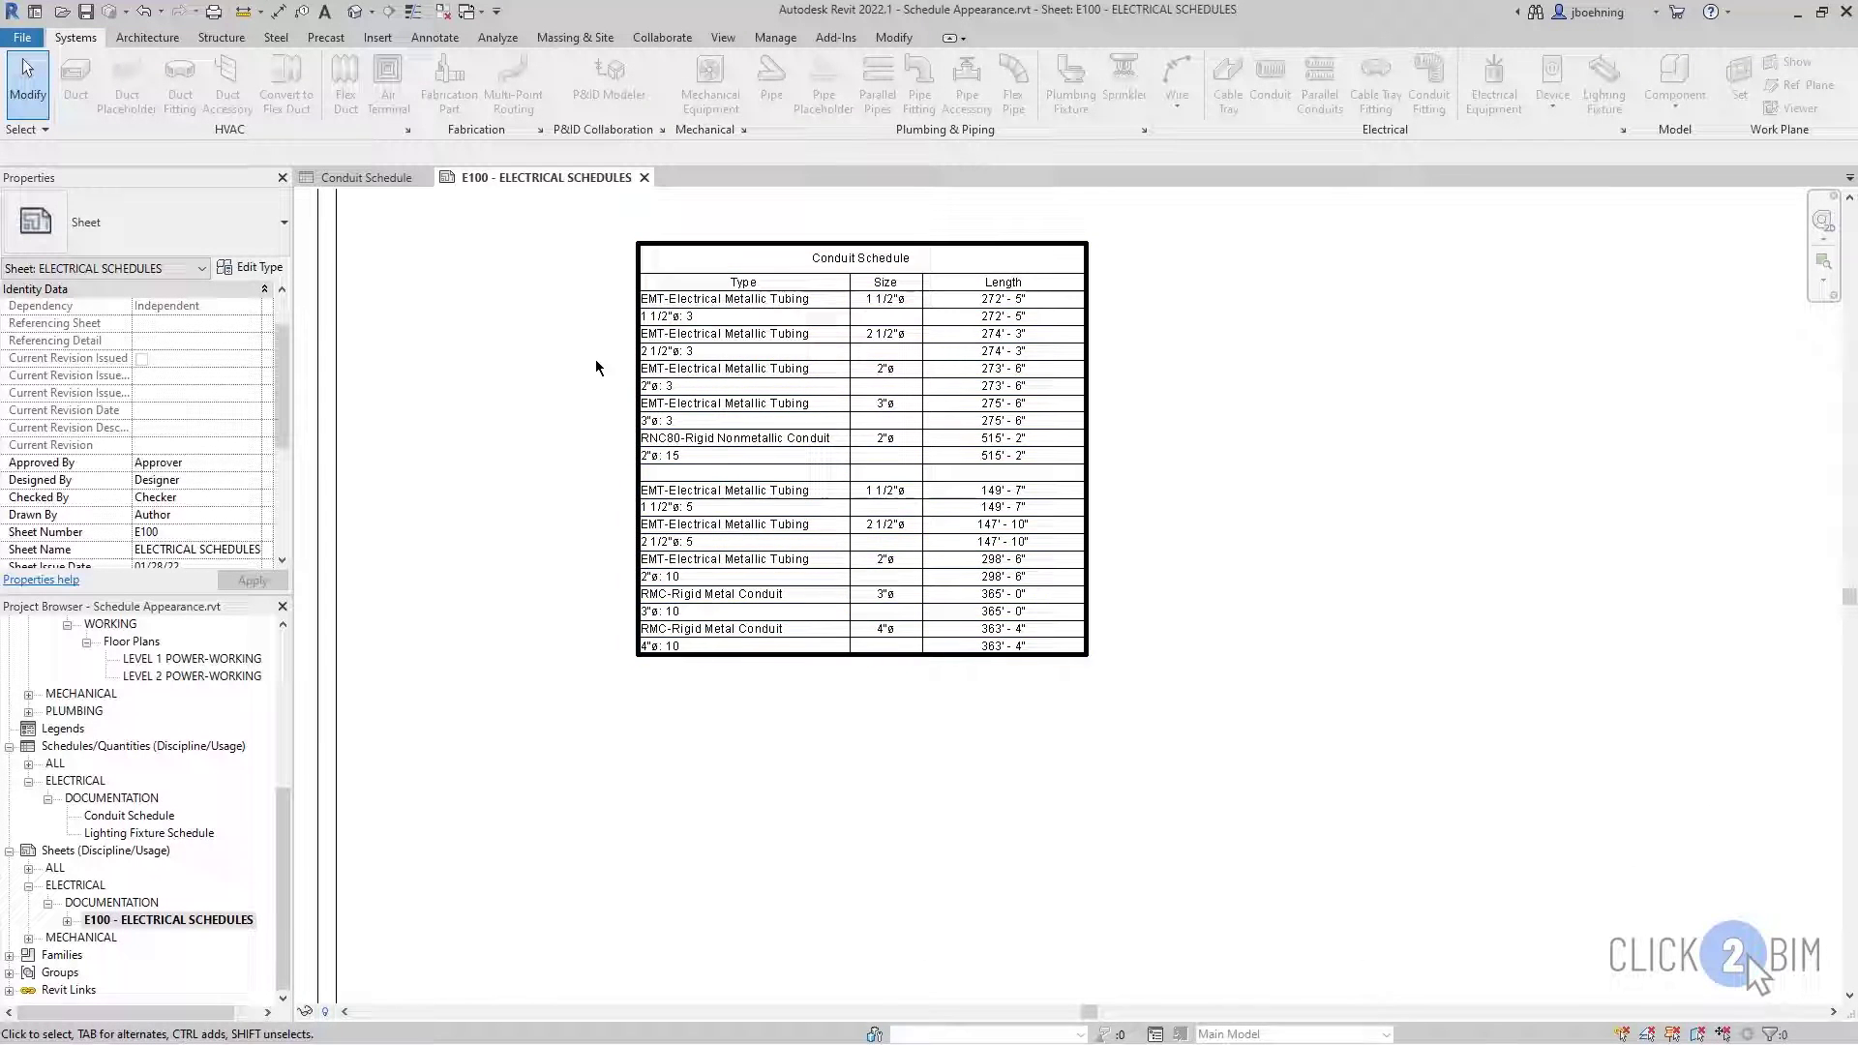
scroll(583, 319, up, 3)
middle_drag(587, 342, 517, 366)
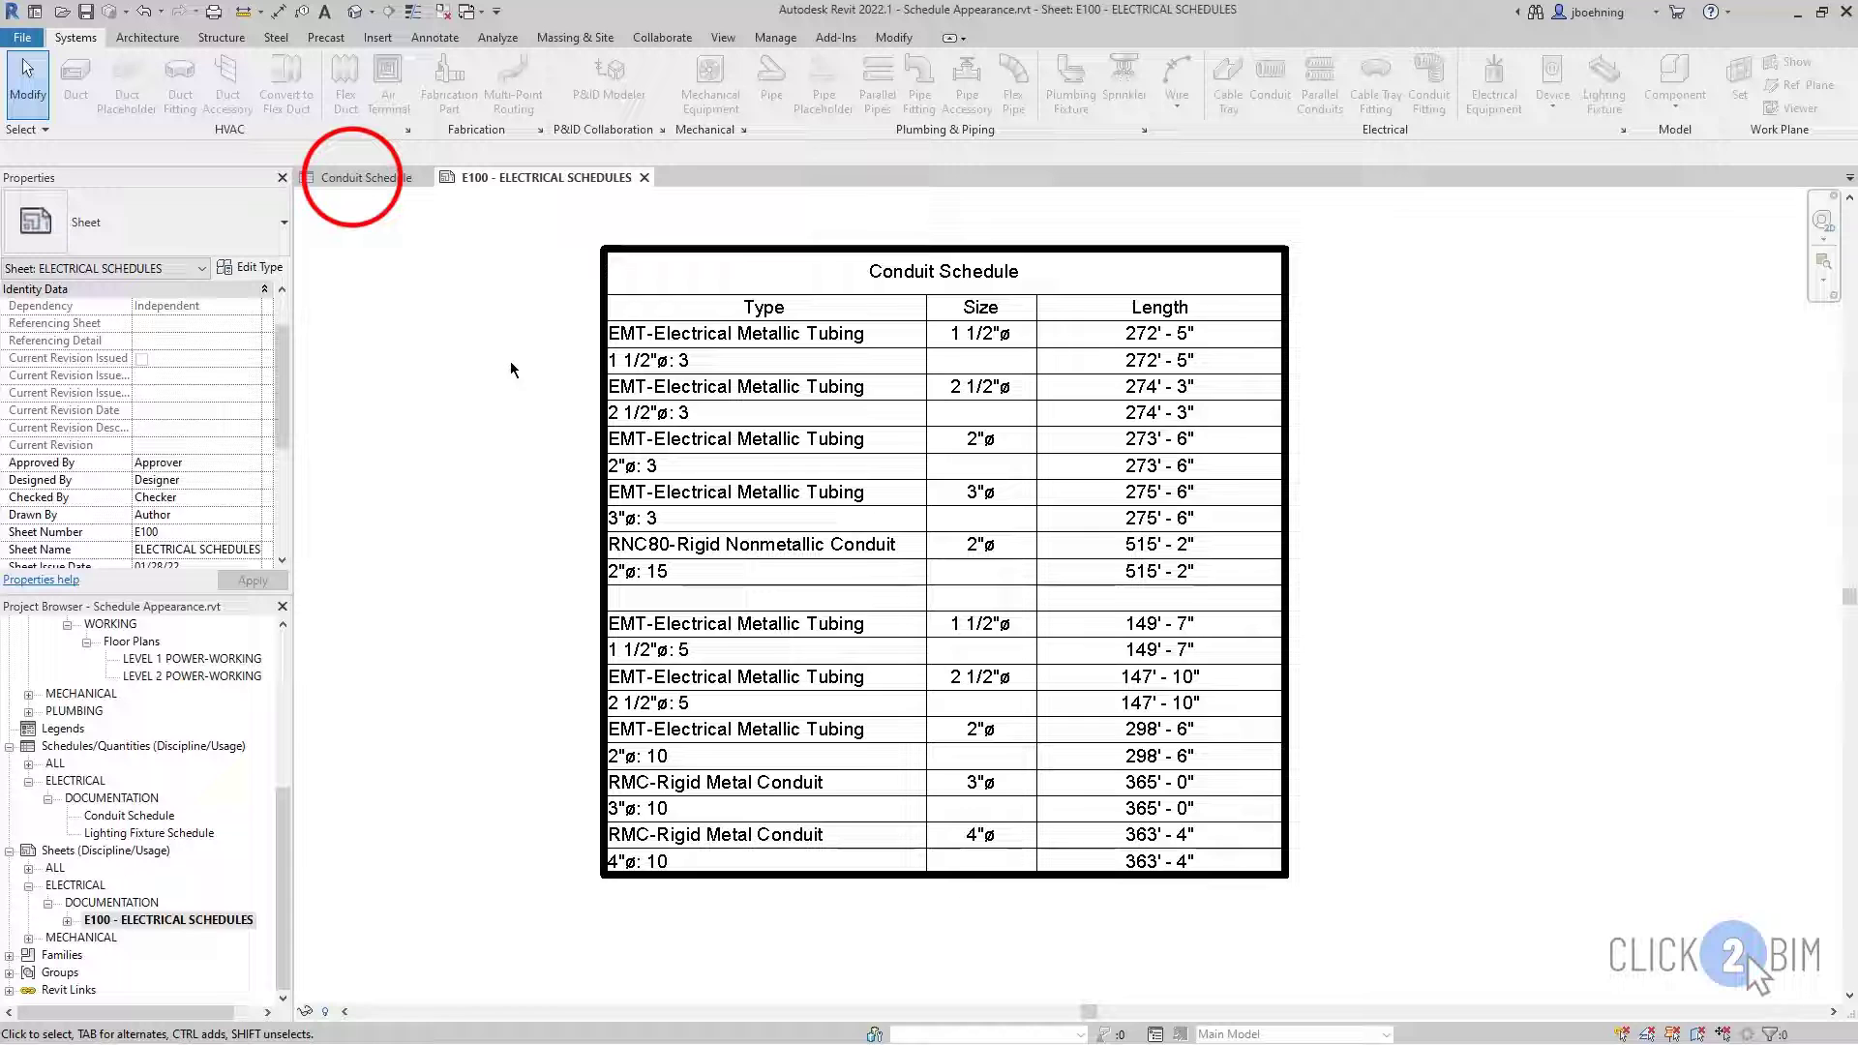
Step: In the Conduit Schedule's appearance, disable the grid in headers/footers/spacers, set the outline to Black 3, and enable the blank row before data
click(354, 179)
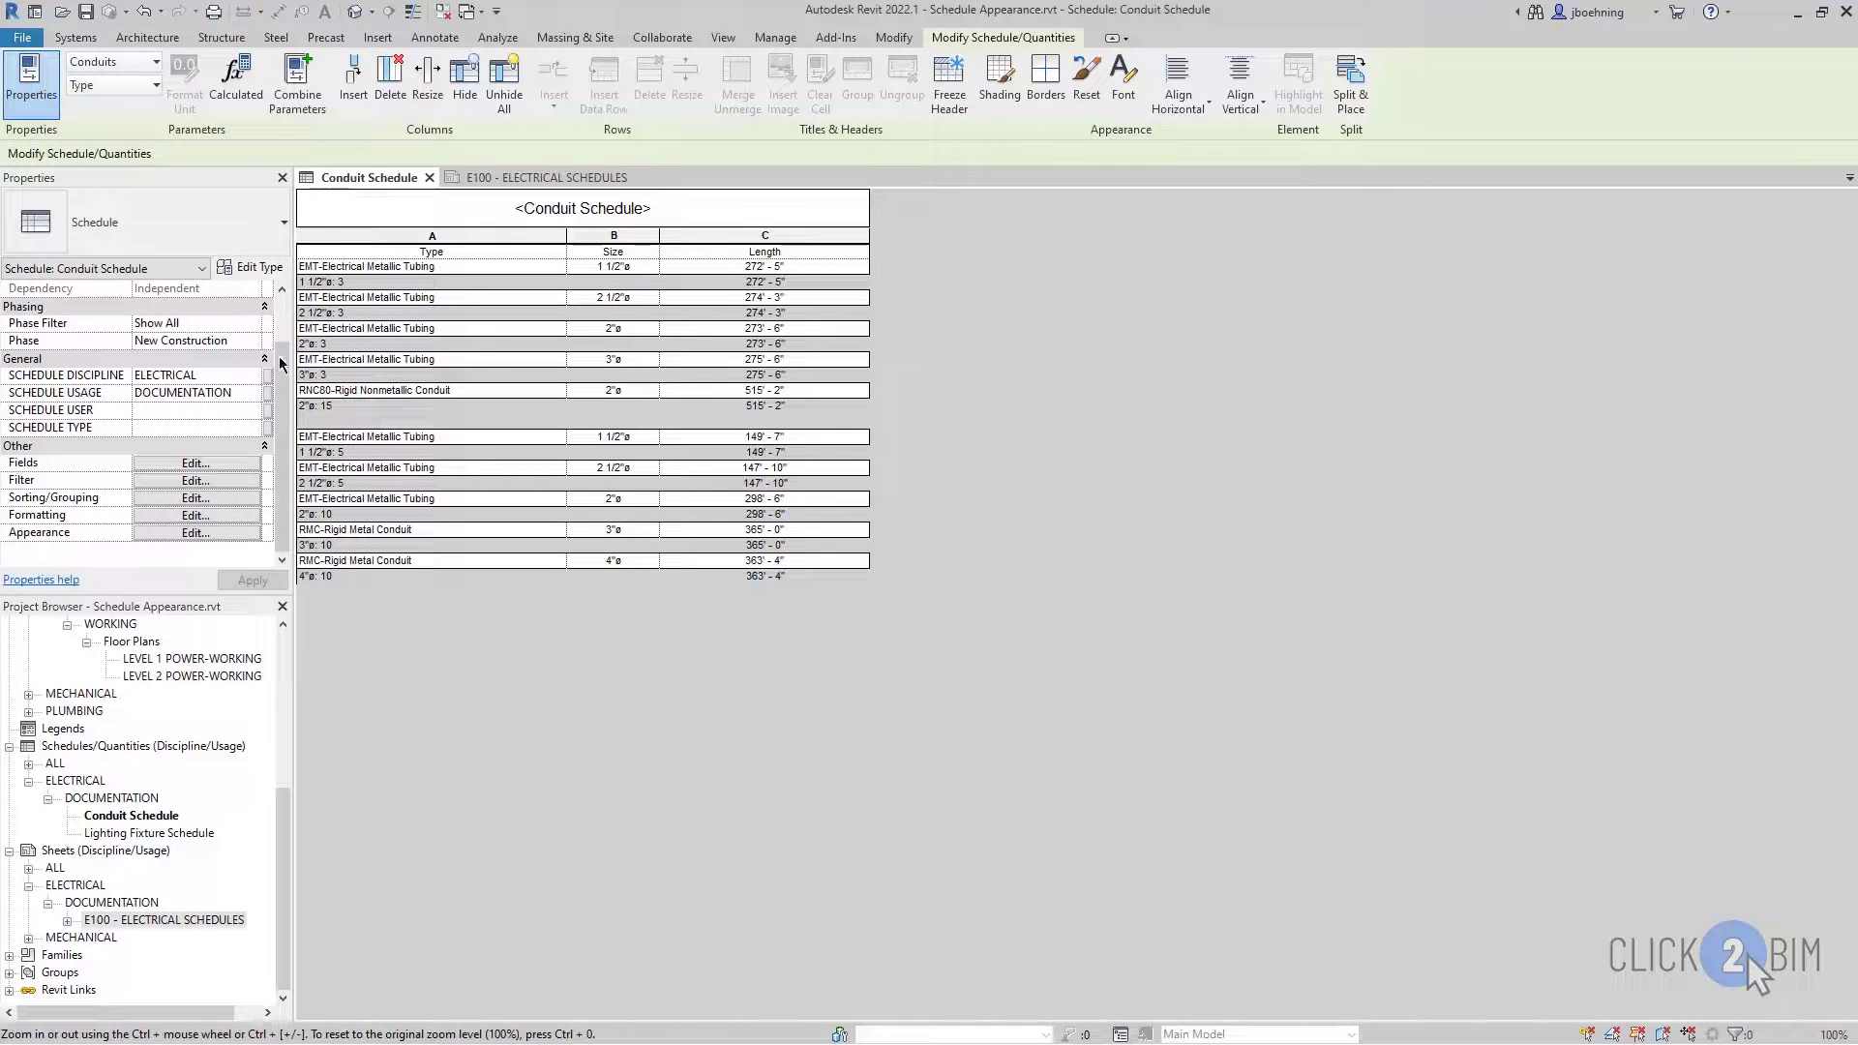
click(196, 532)
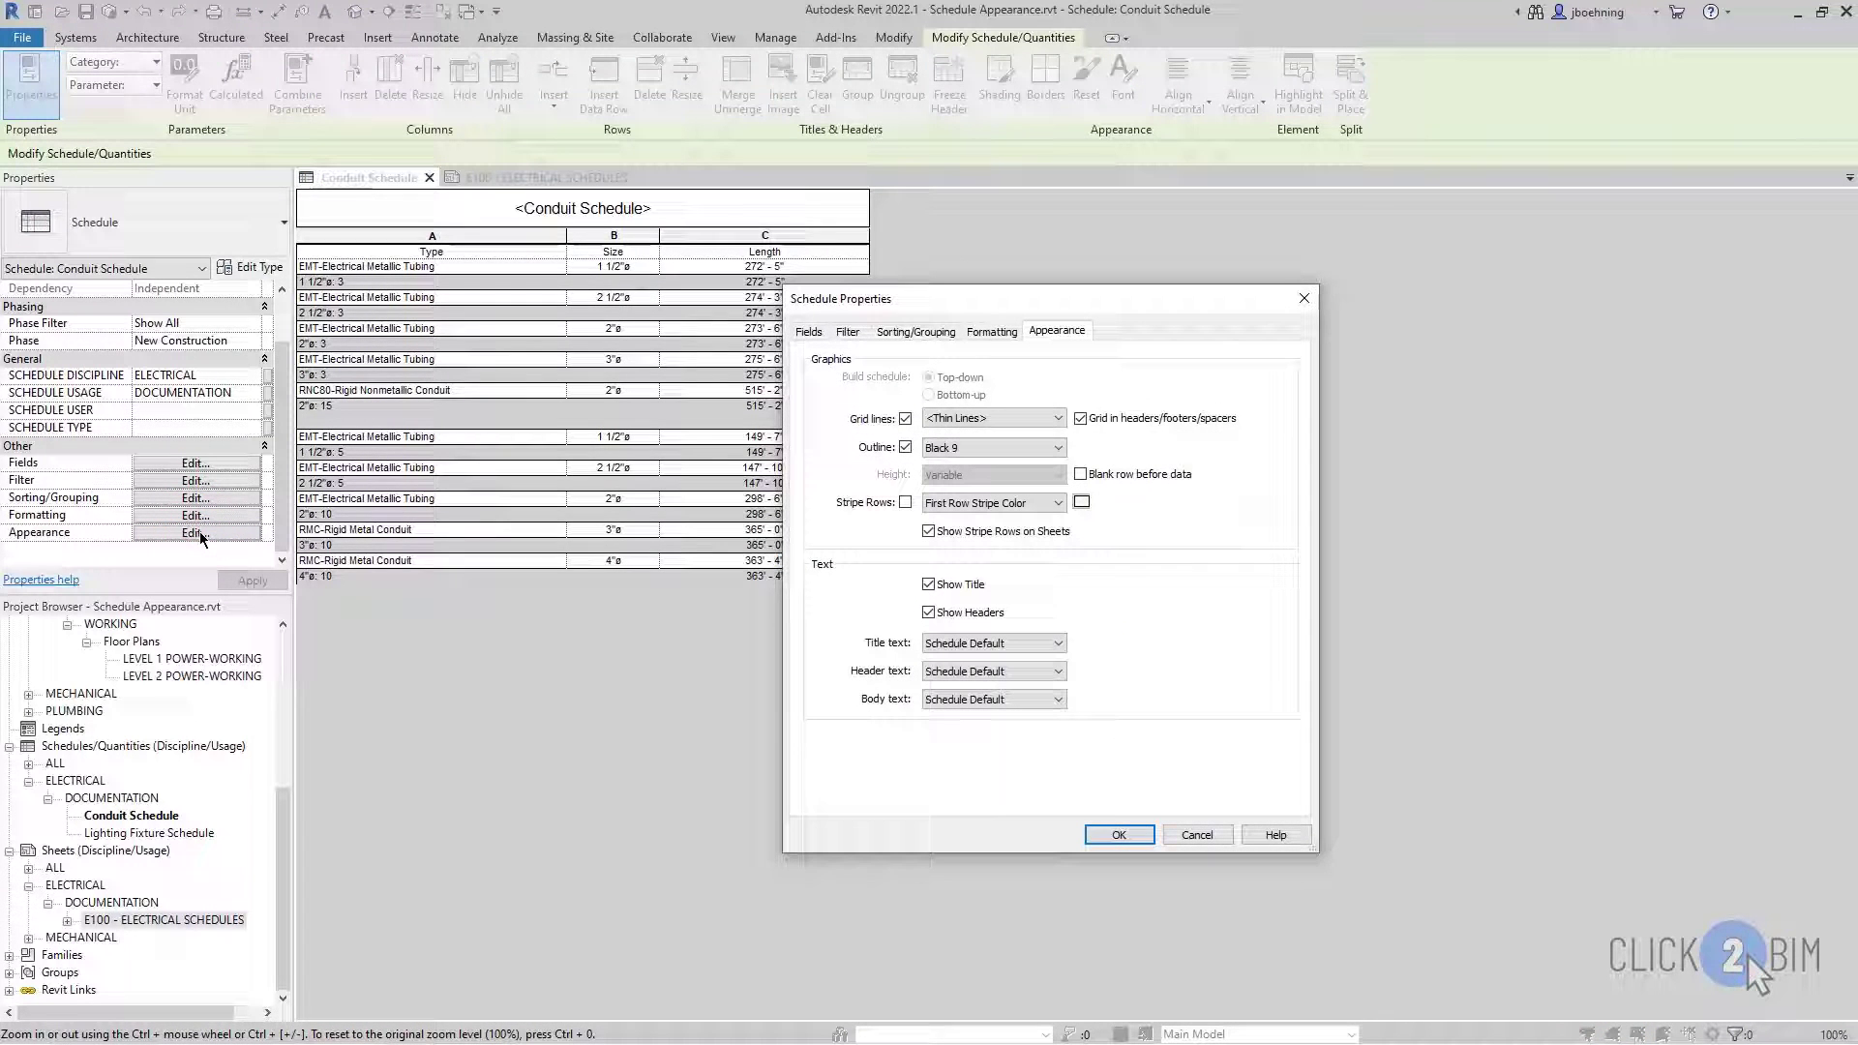
click(1081, 418)
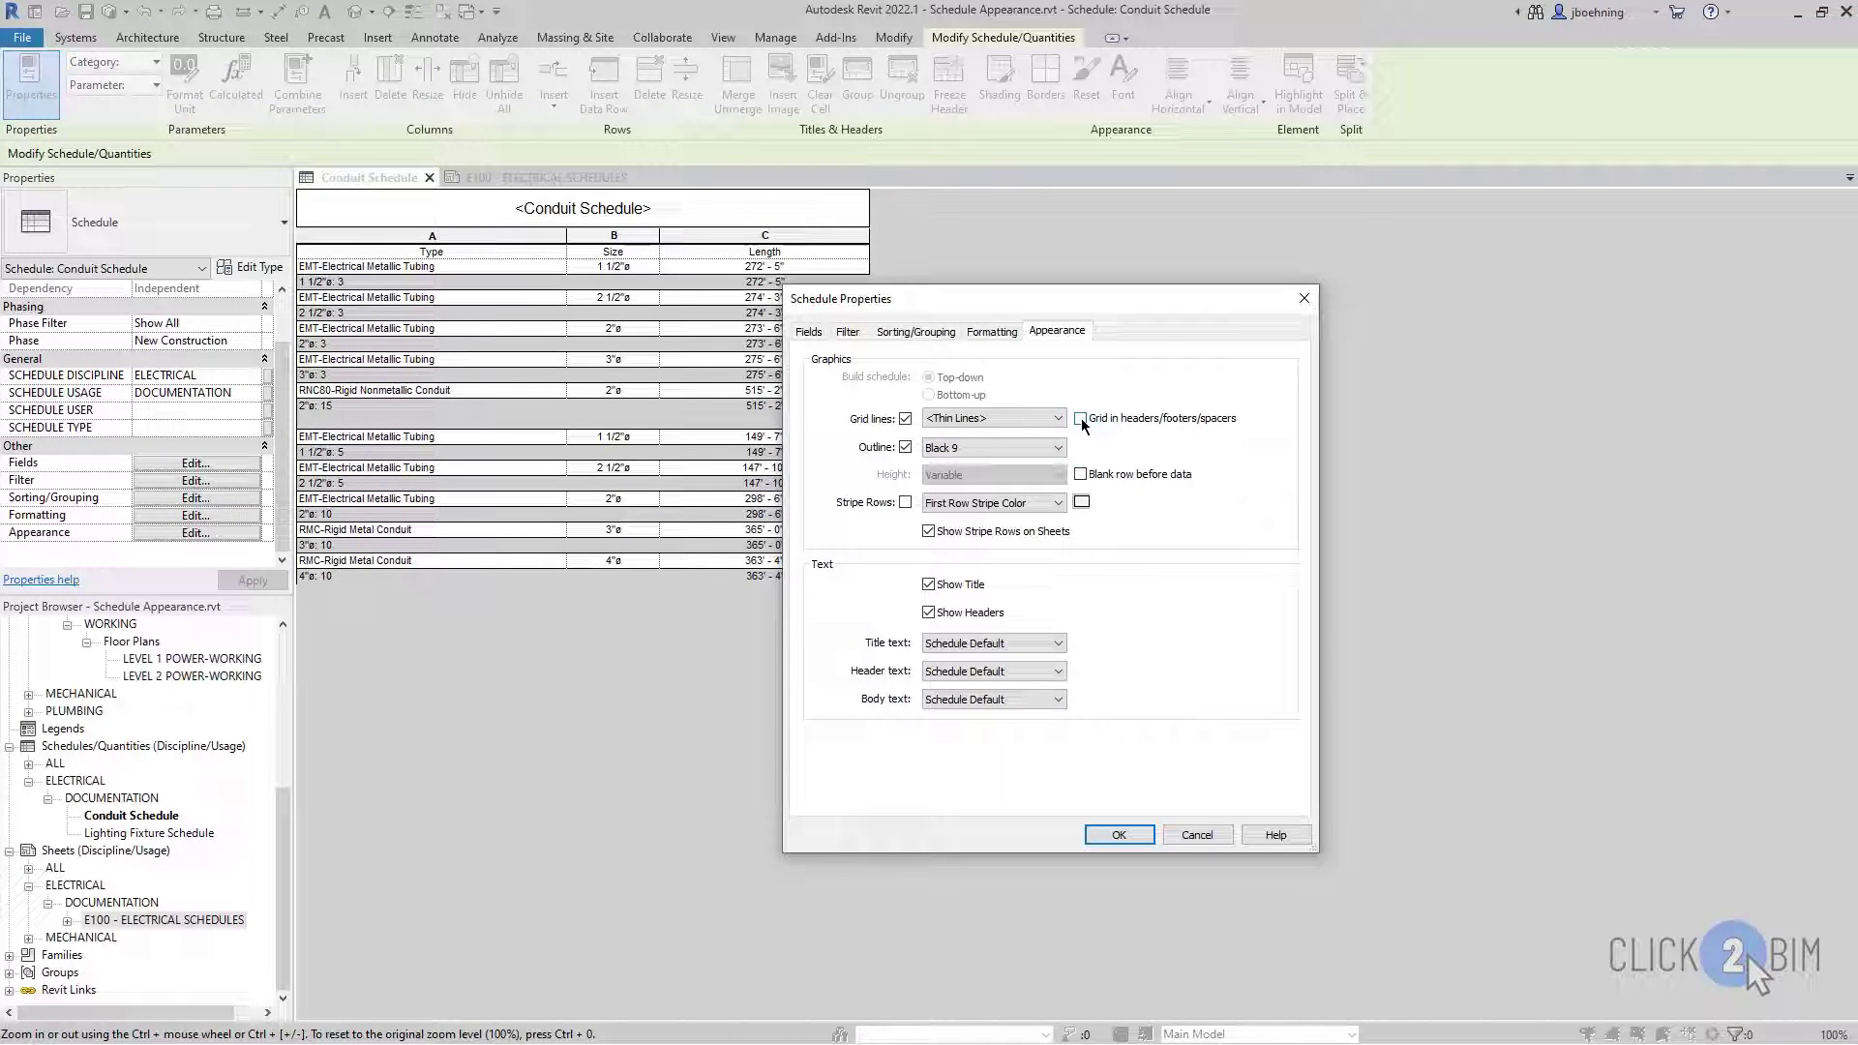
click(1042, 449)
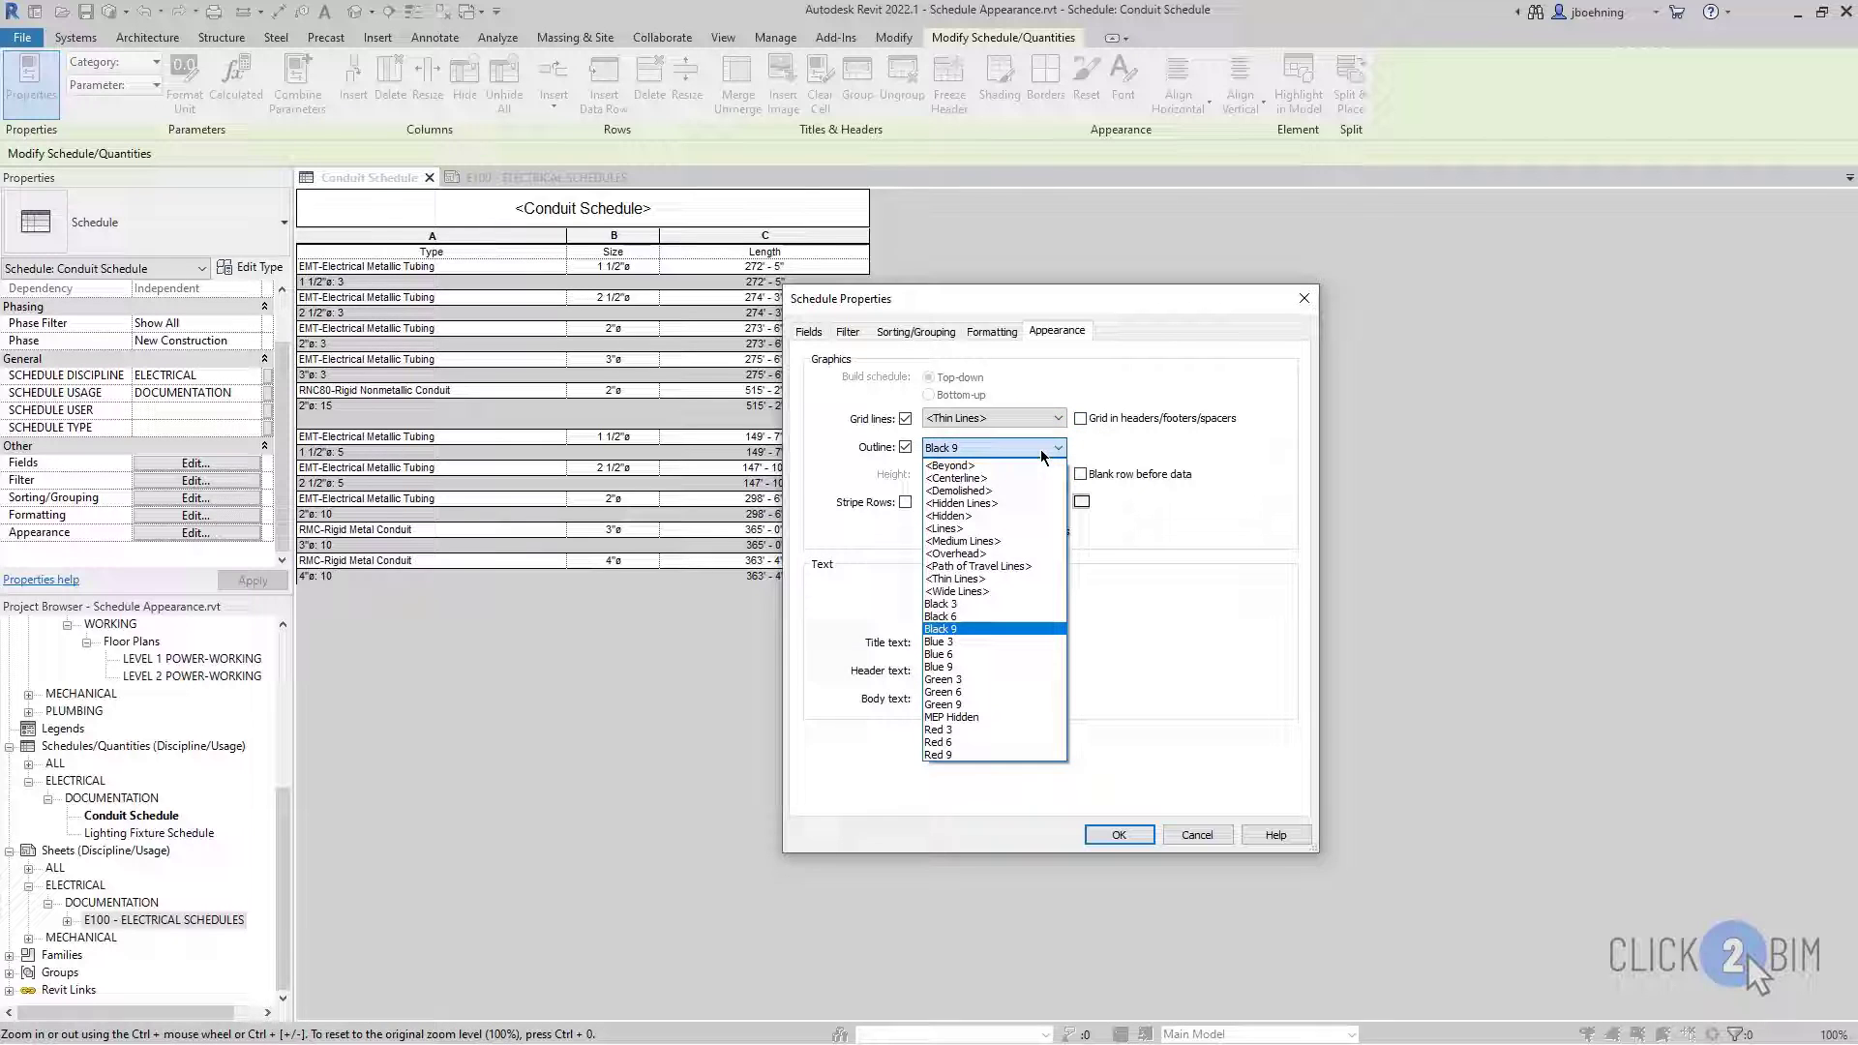
click(953, 604)
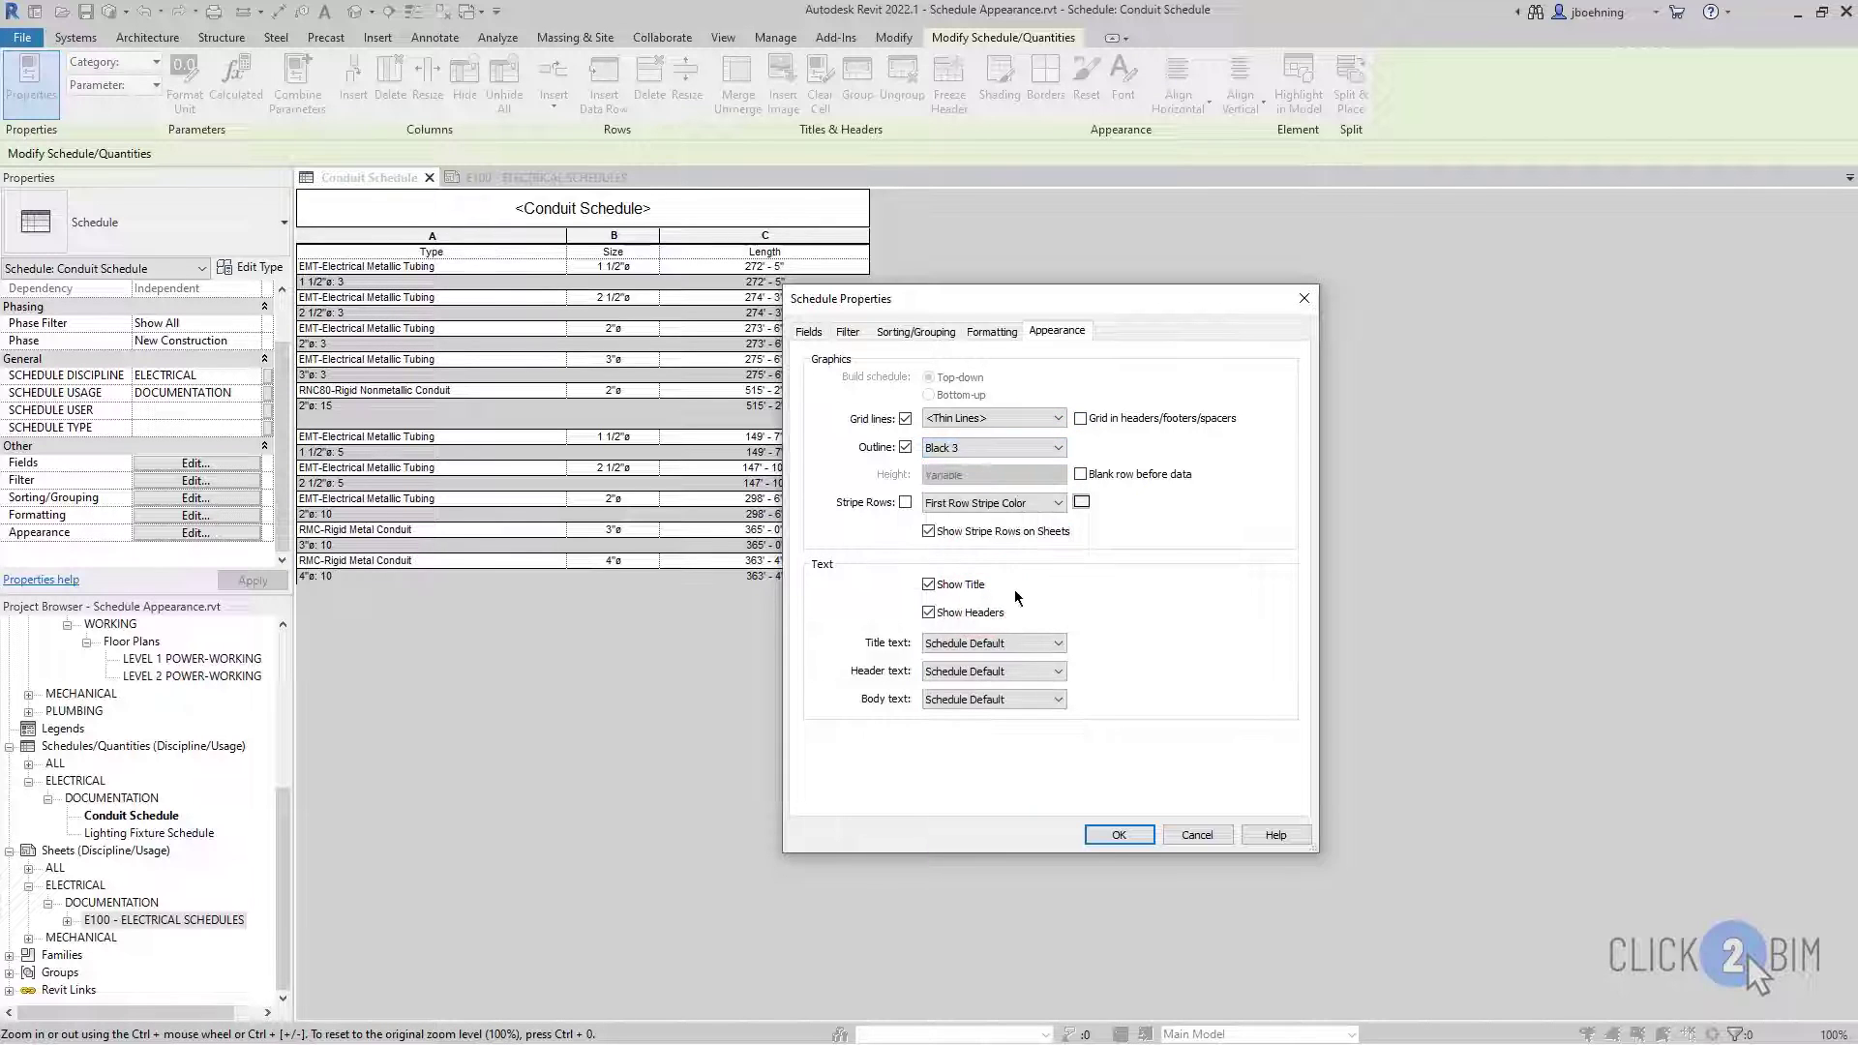
click(1080, 474)
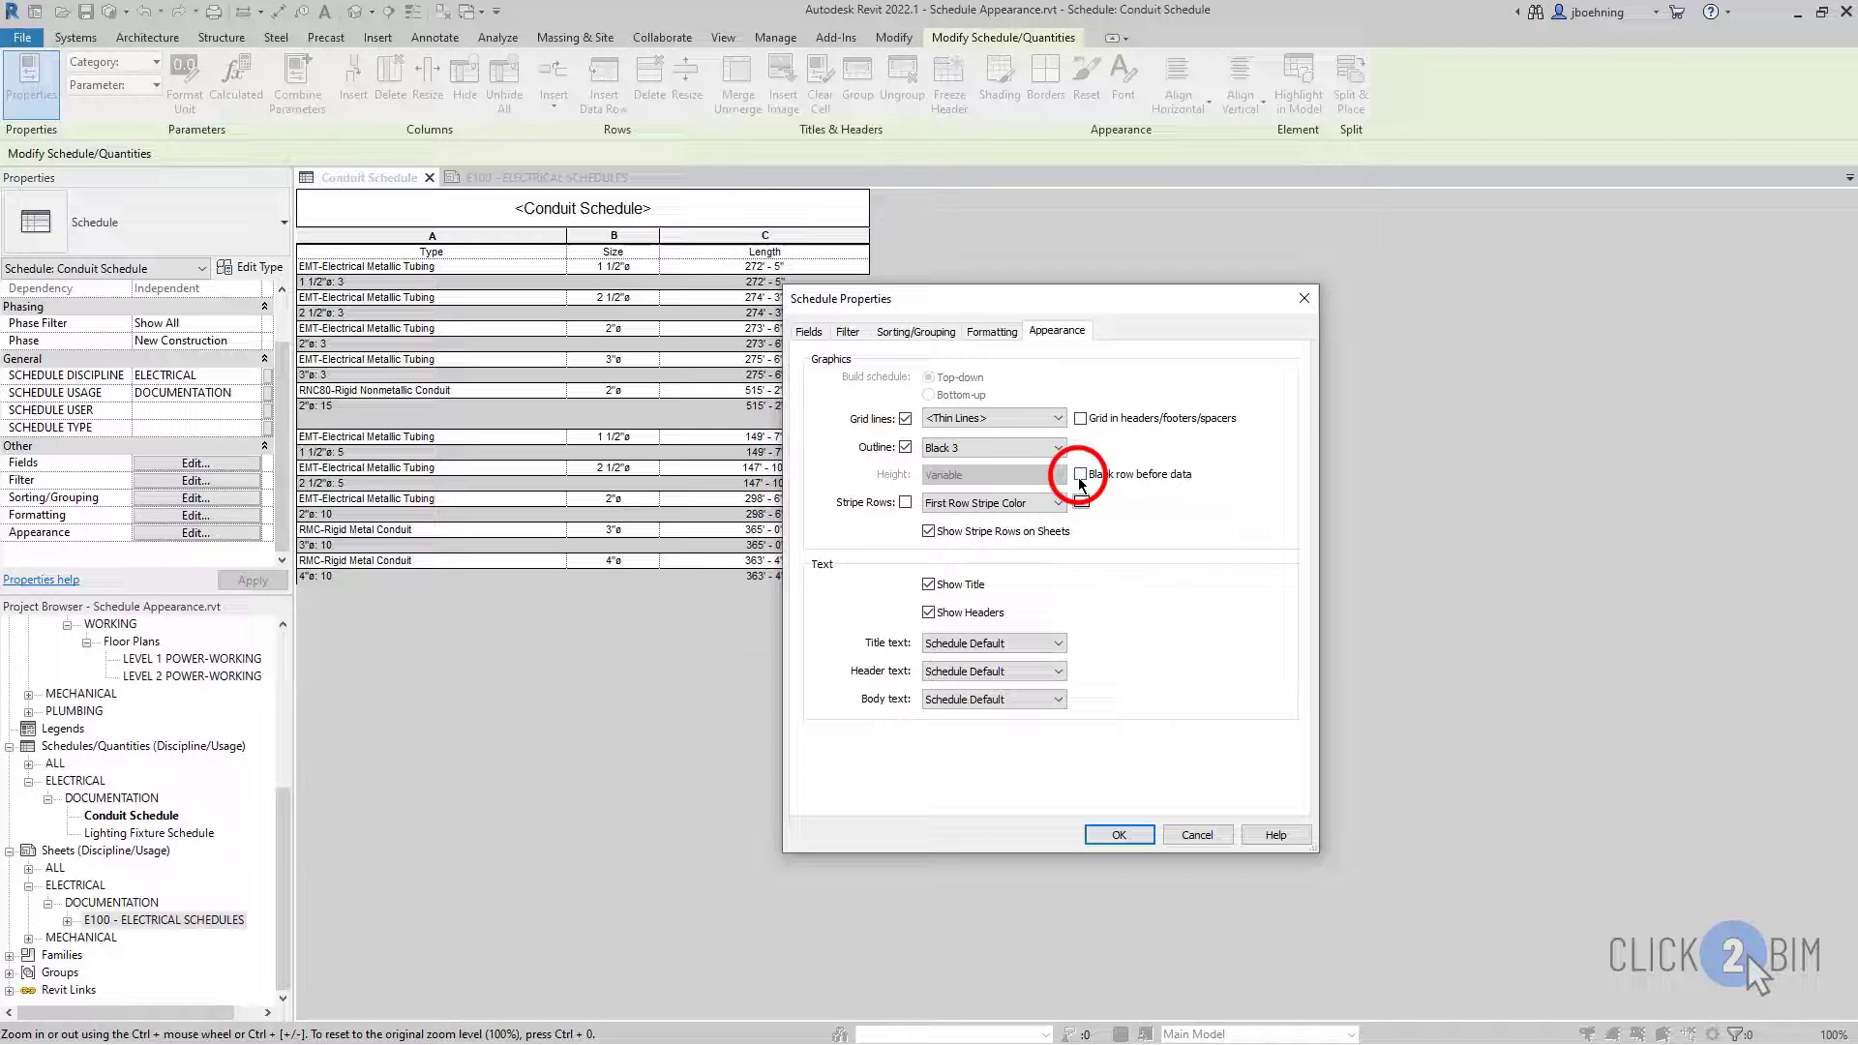
click(1113, 832)
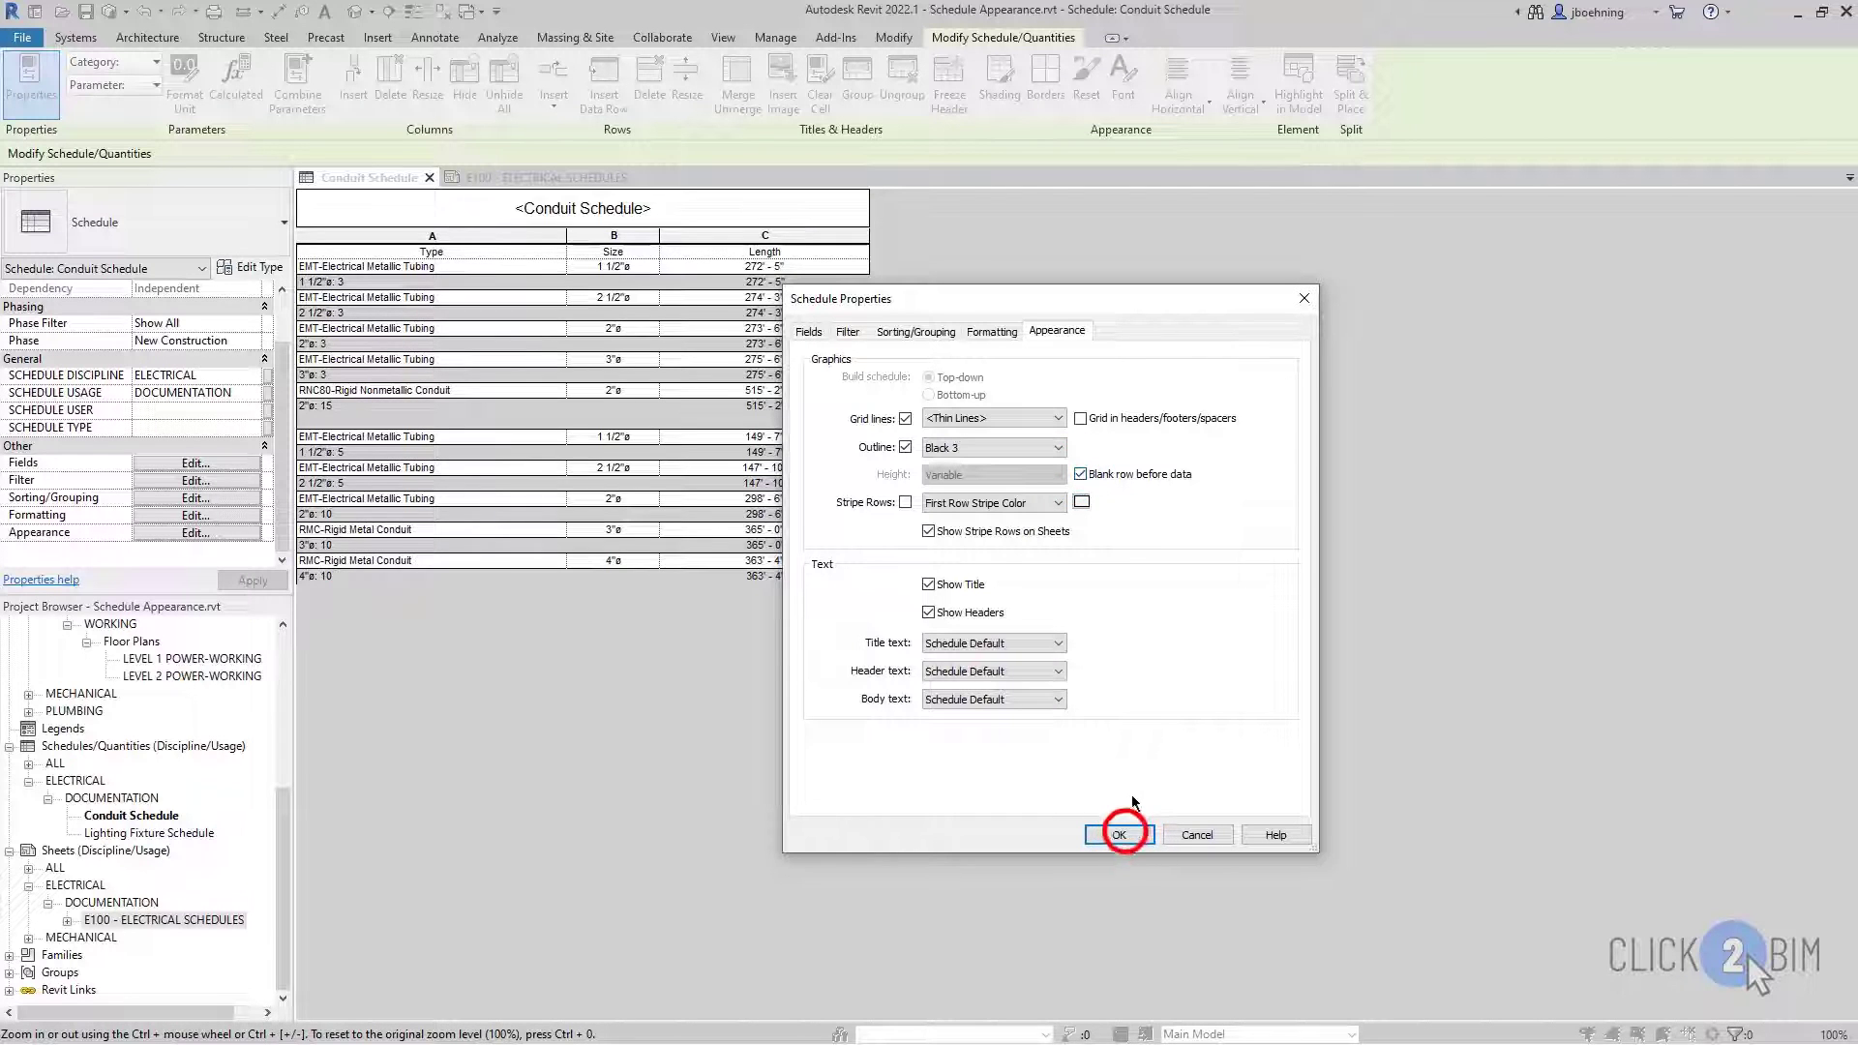
Step: Inspect the Conduit Schedule's outline and blank row on sheet E100 - ELECTRICAL SCHEDULES
click(547, 178)
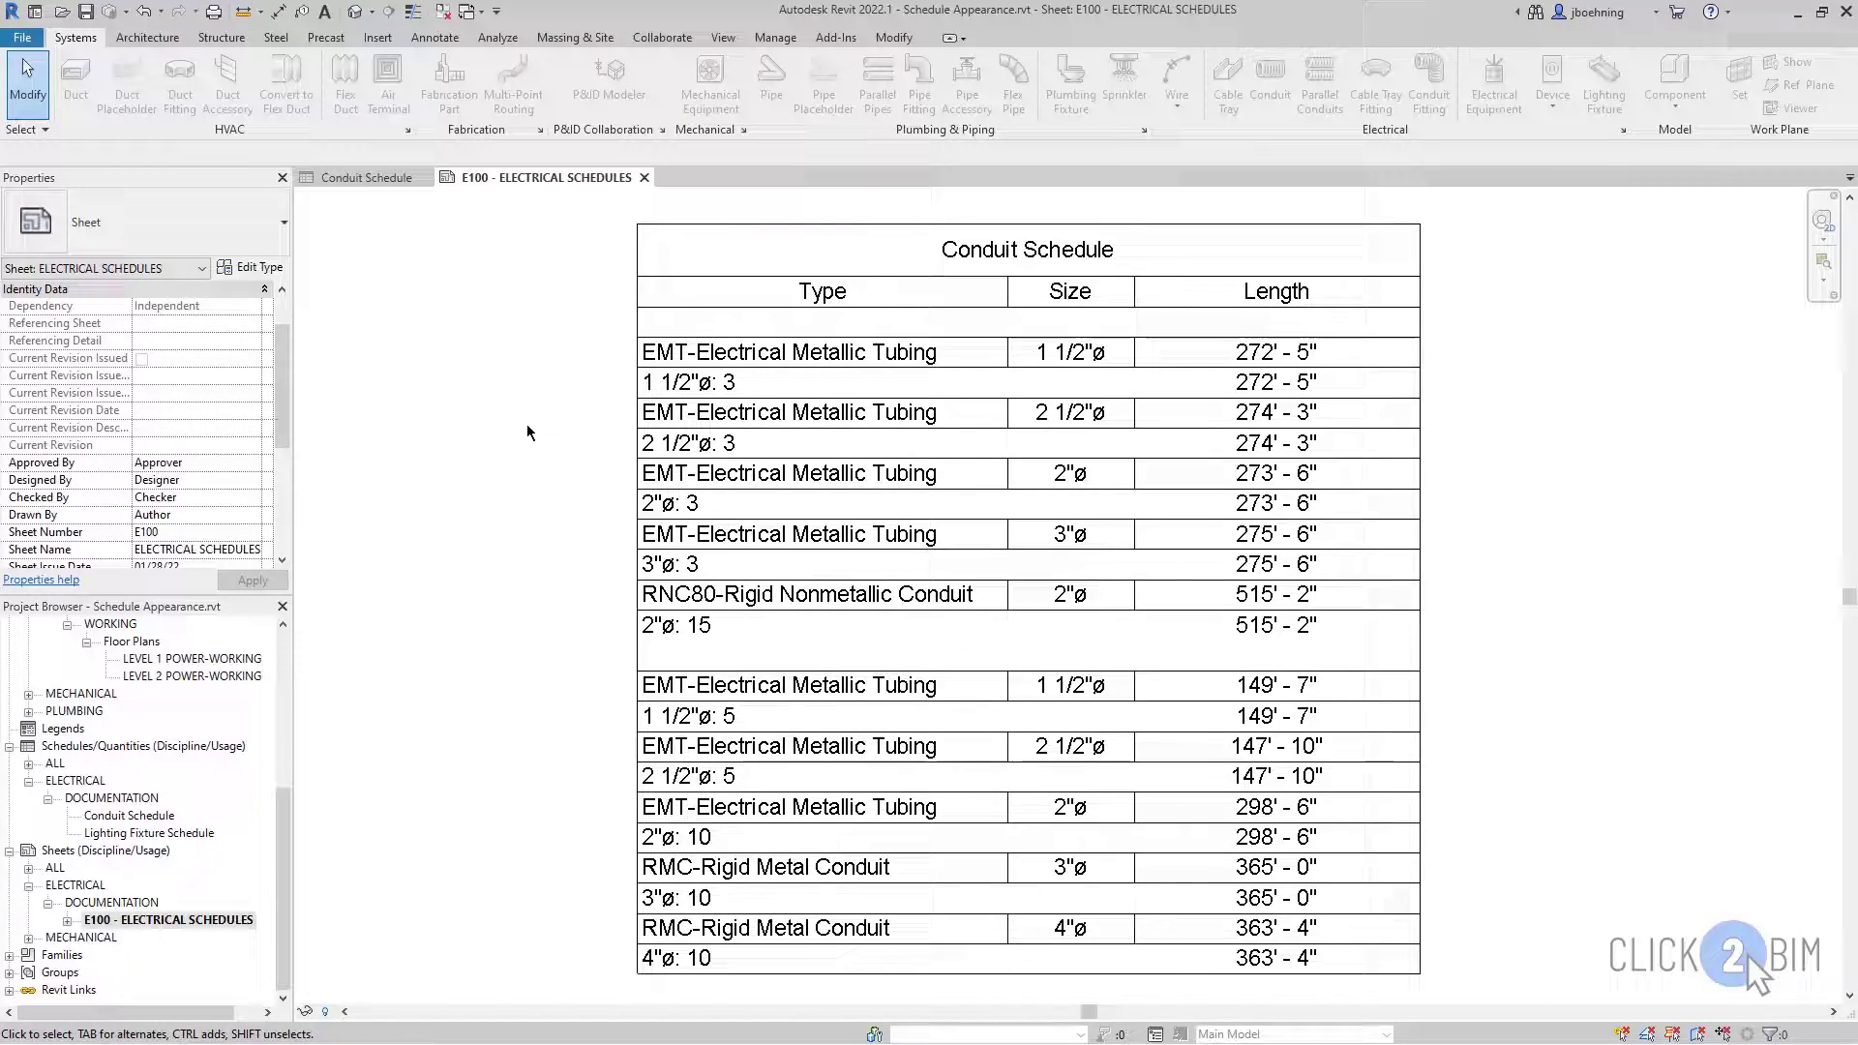
click(643, 267)
scroll(643, 264, up, 5)
scroll(643, 264, down, 4)
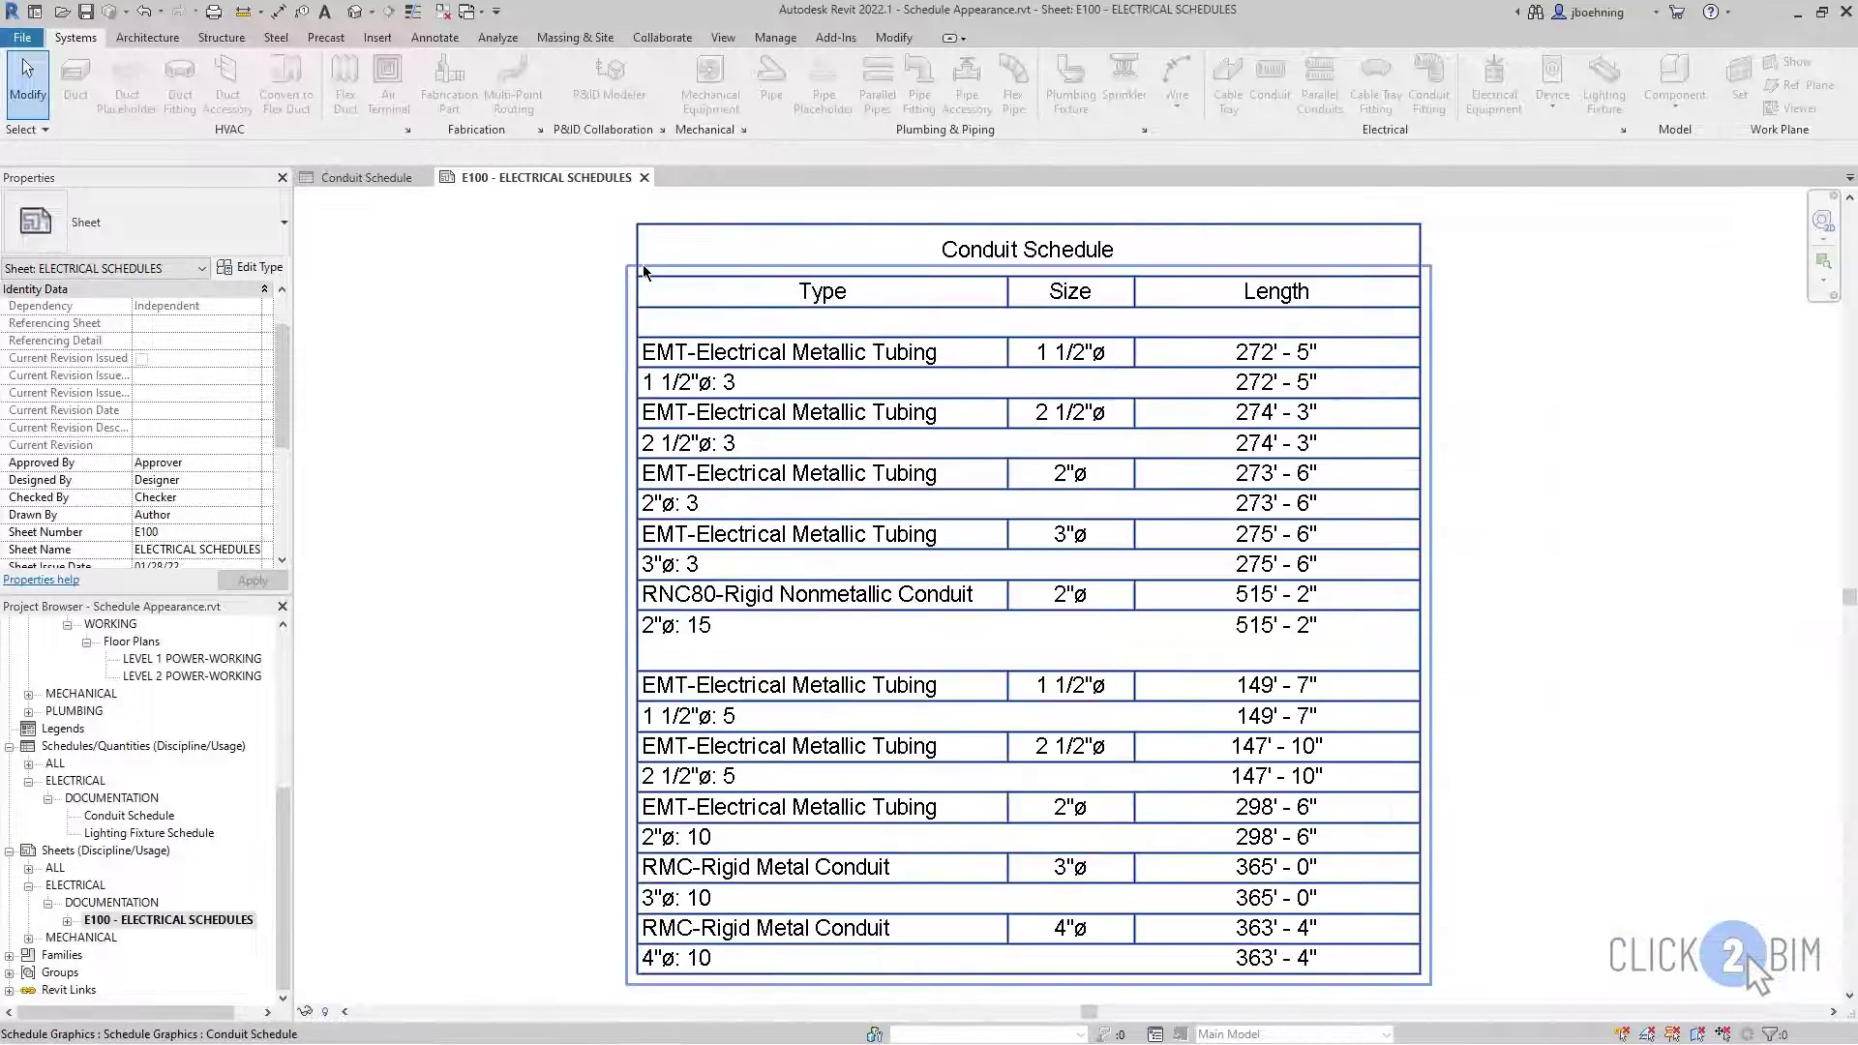
click(559, 392)
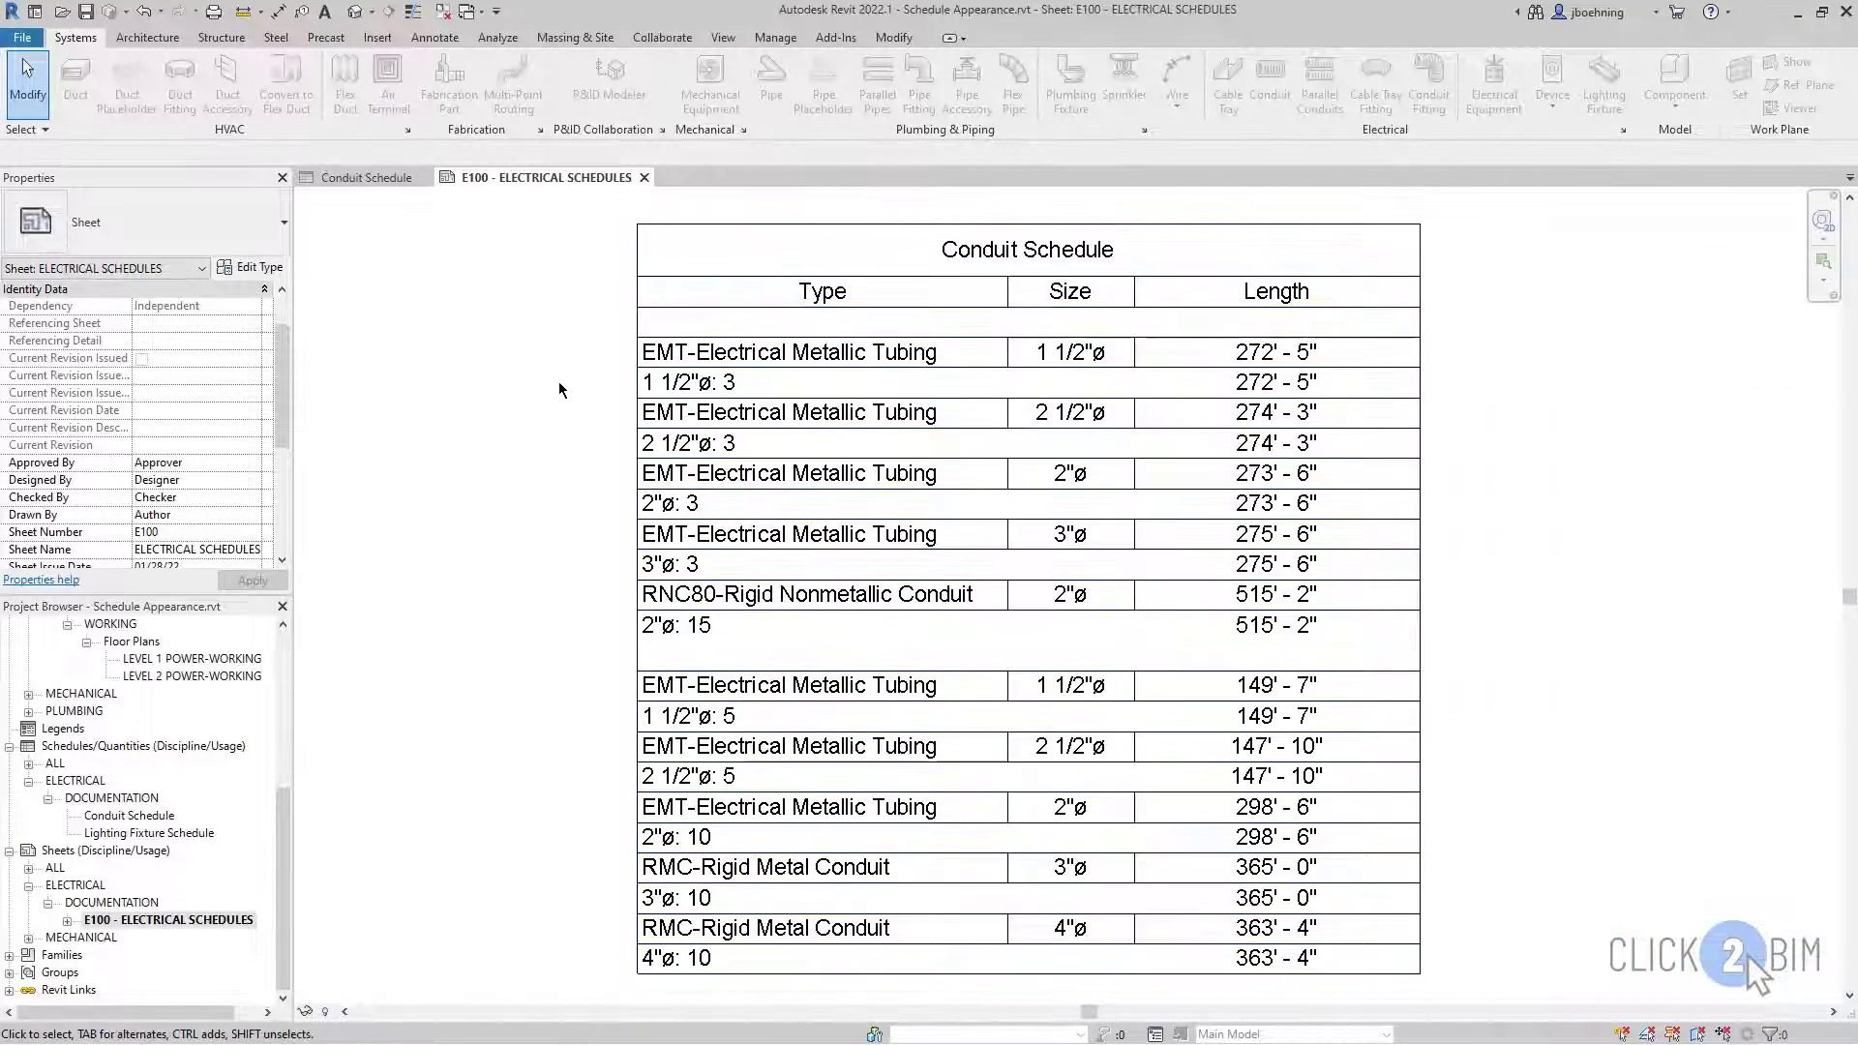
Step: Enable stripe rows in the Conduit Schedule's appearance and check the striping on sheet E100
click(368, 178)
click(221, 534)
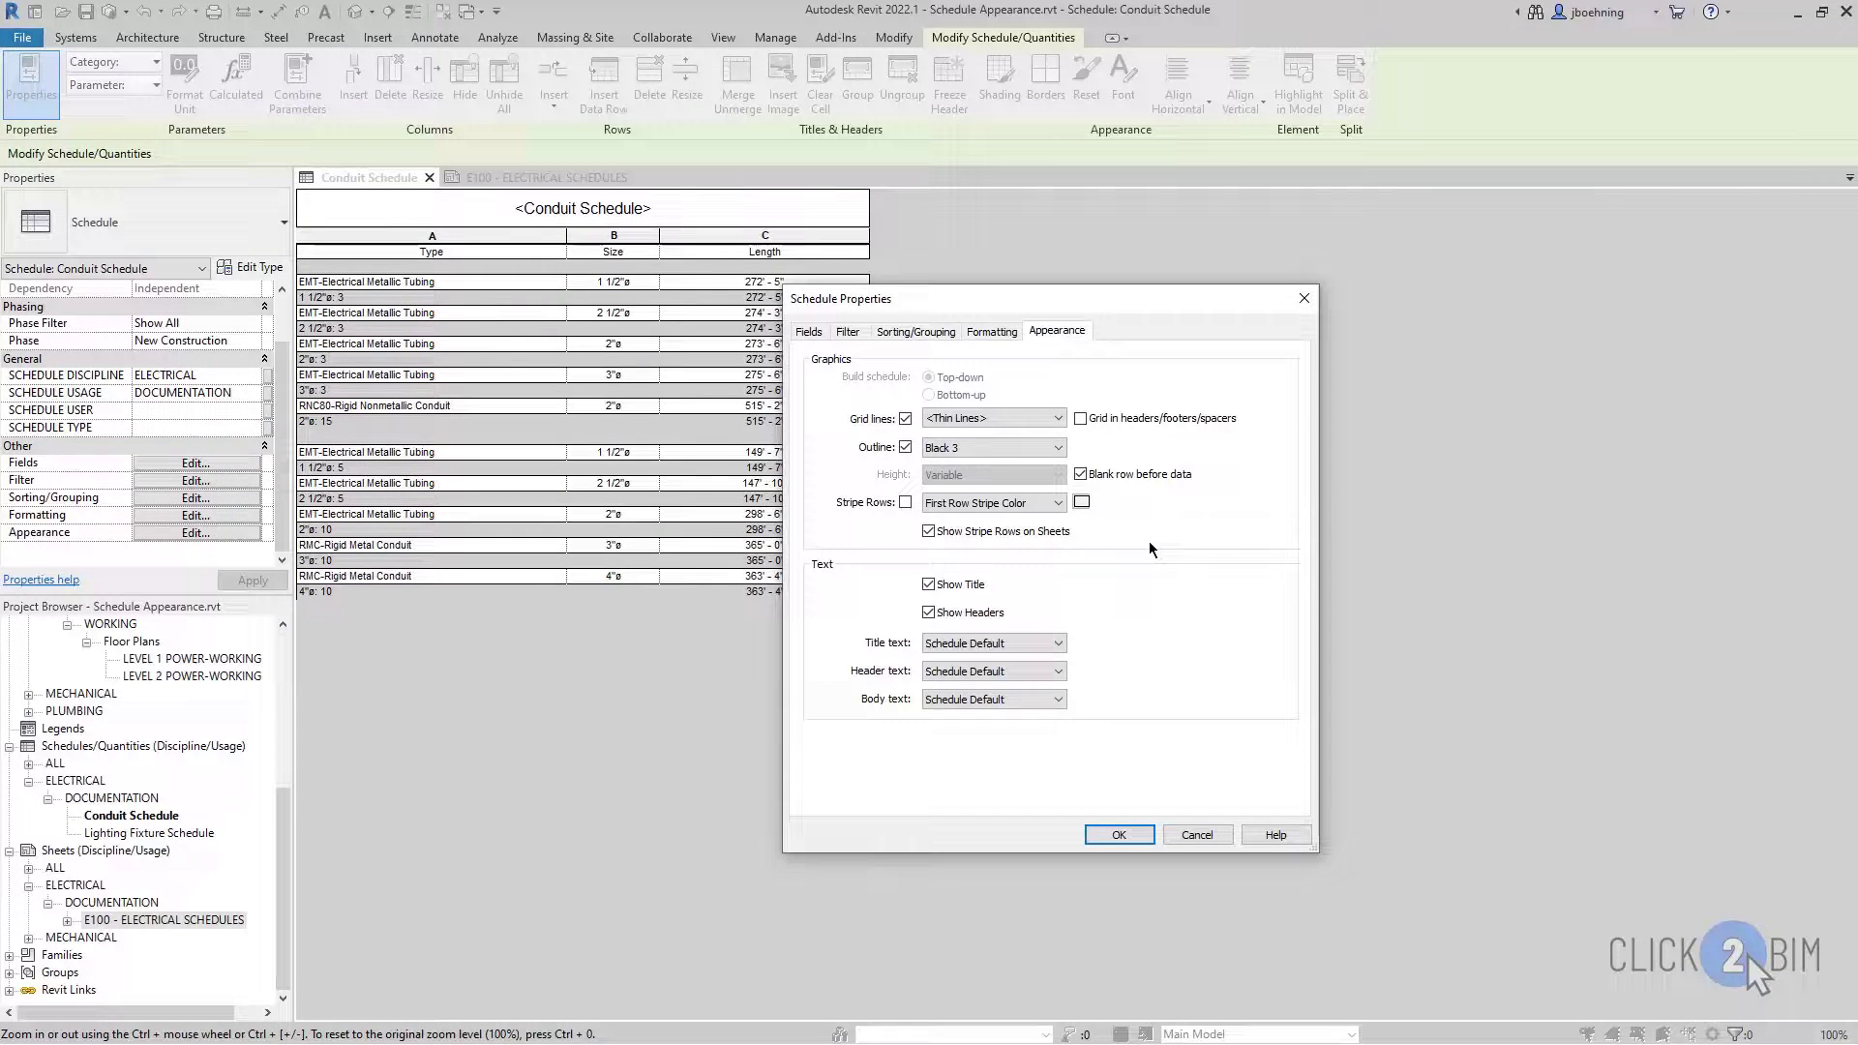
click(906, 502)
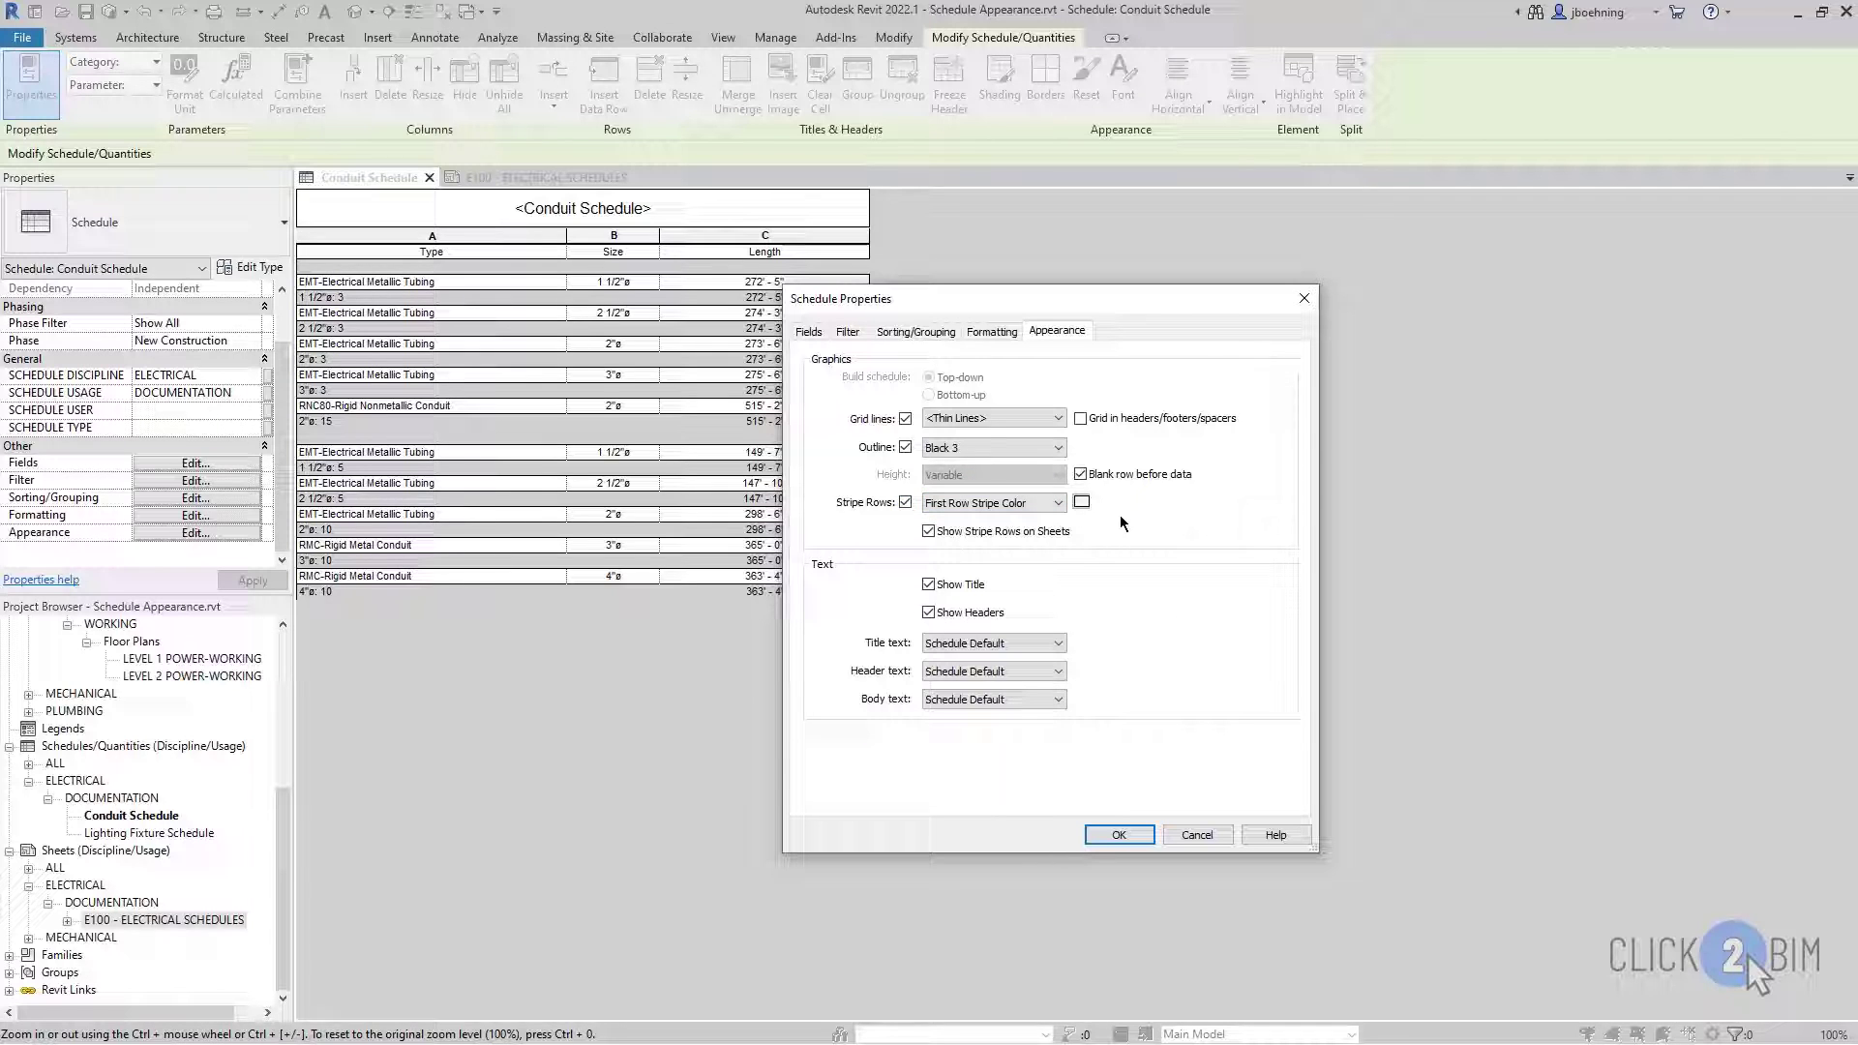
click(1119, 835)
click(537, 177)
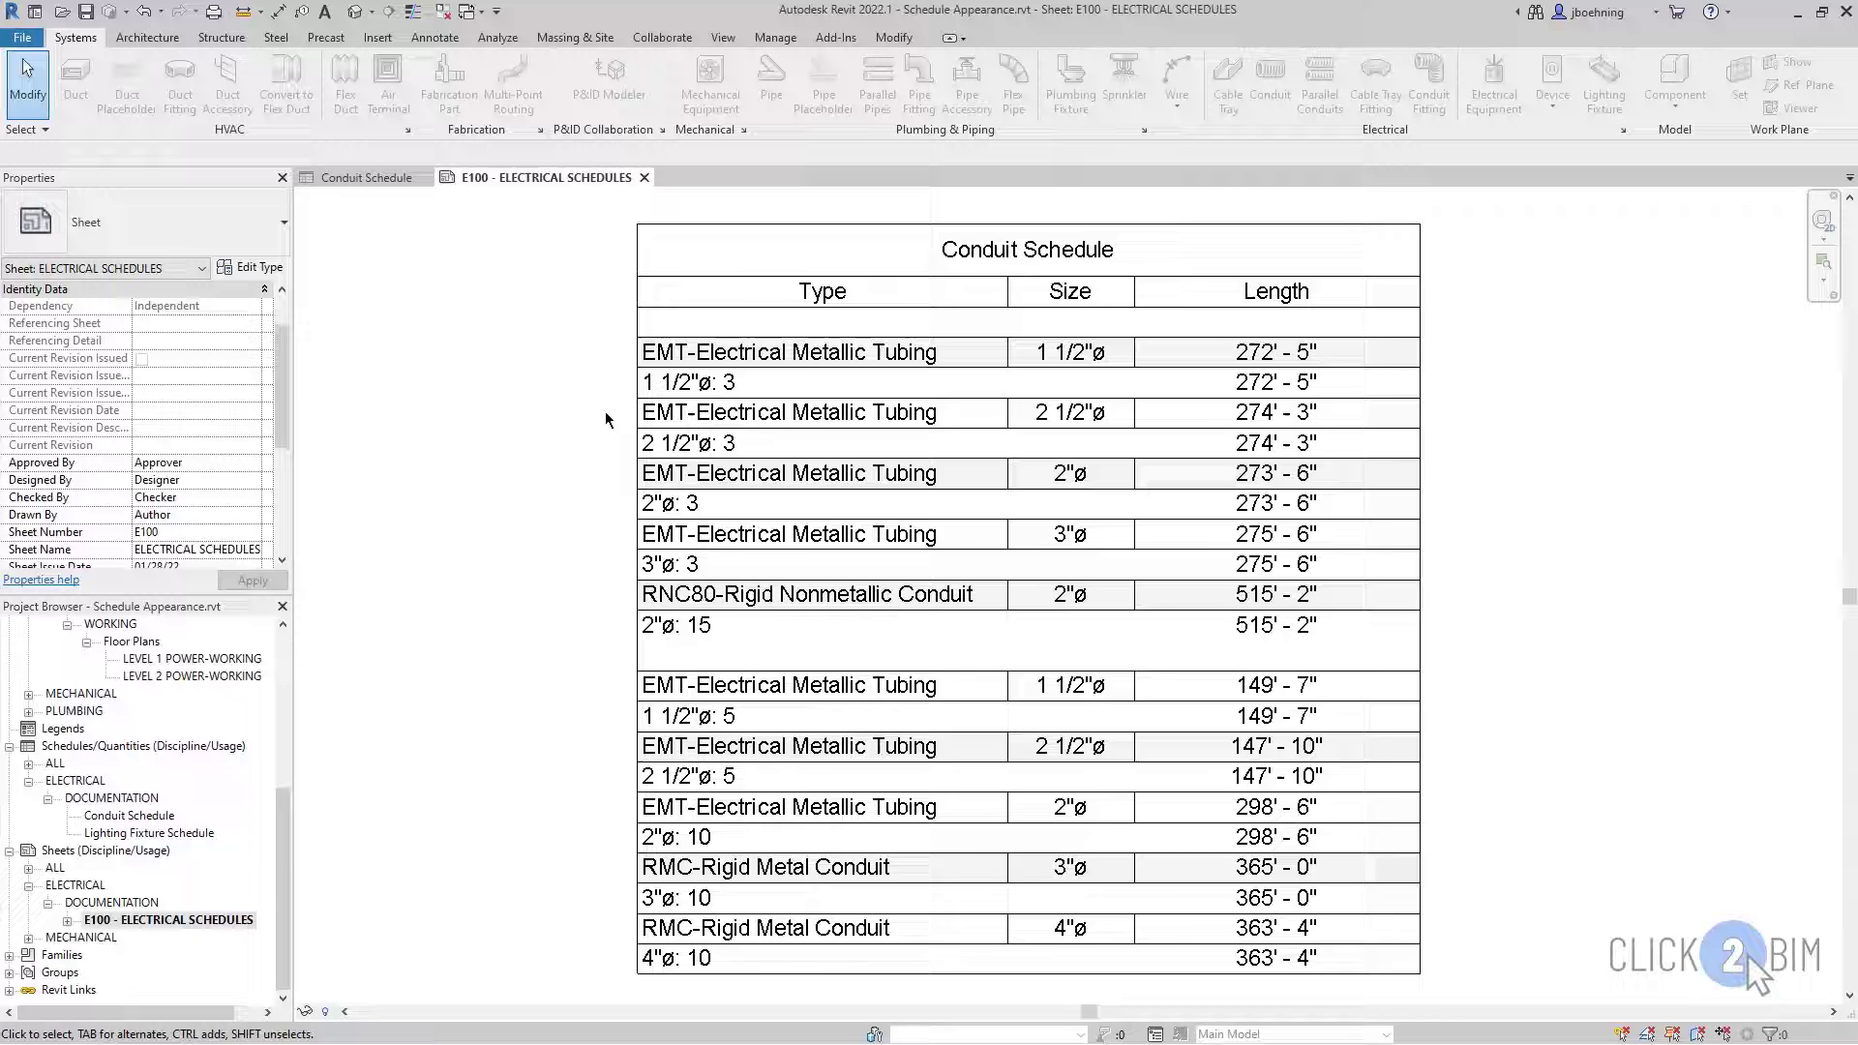
scroll(619, 373, up, 2)
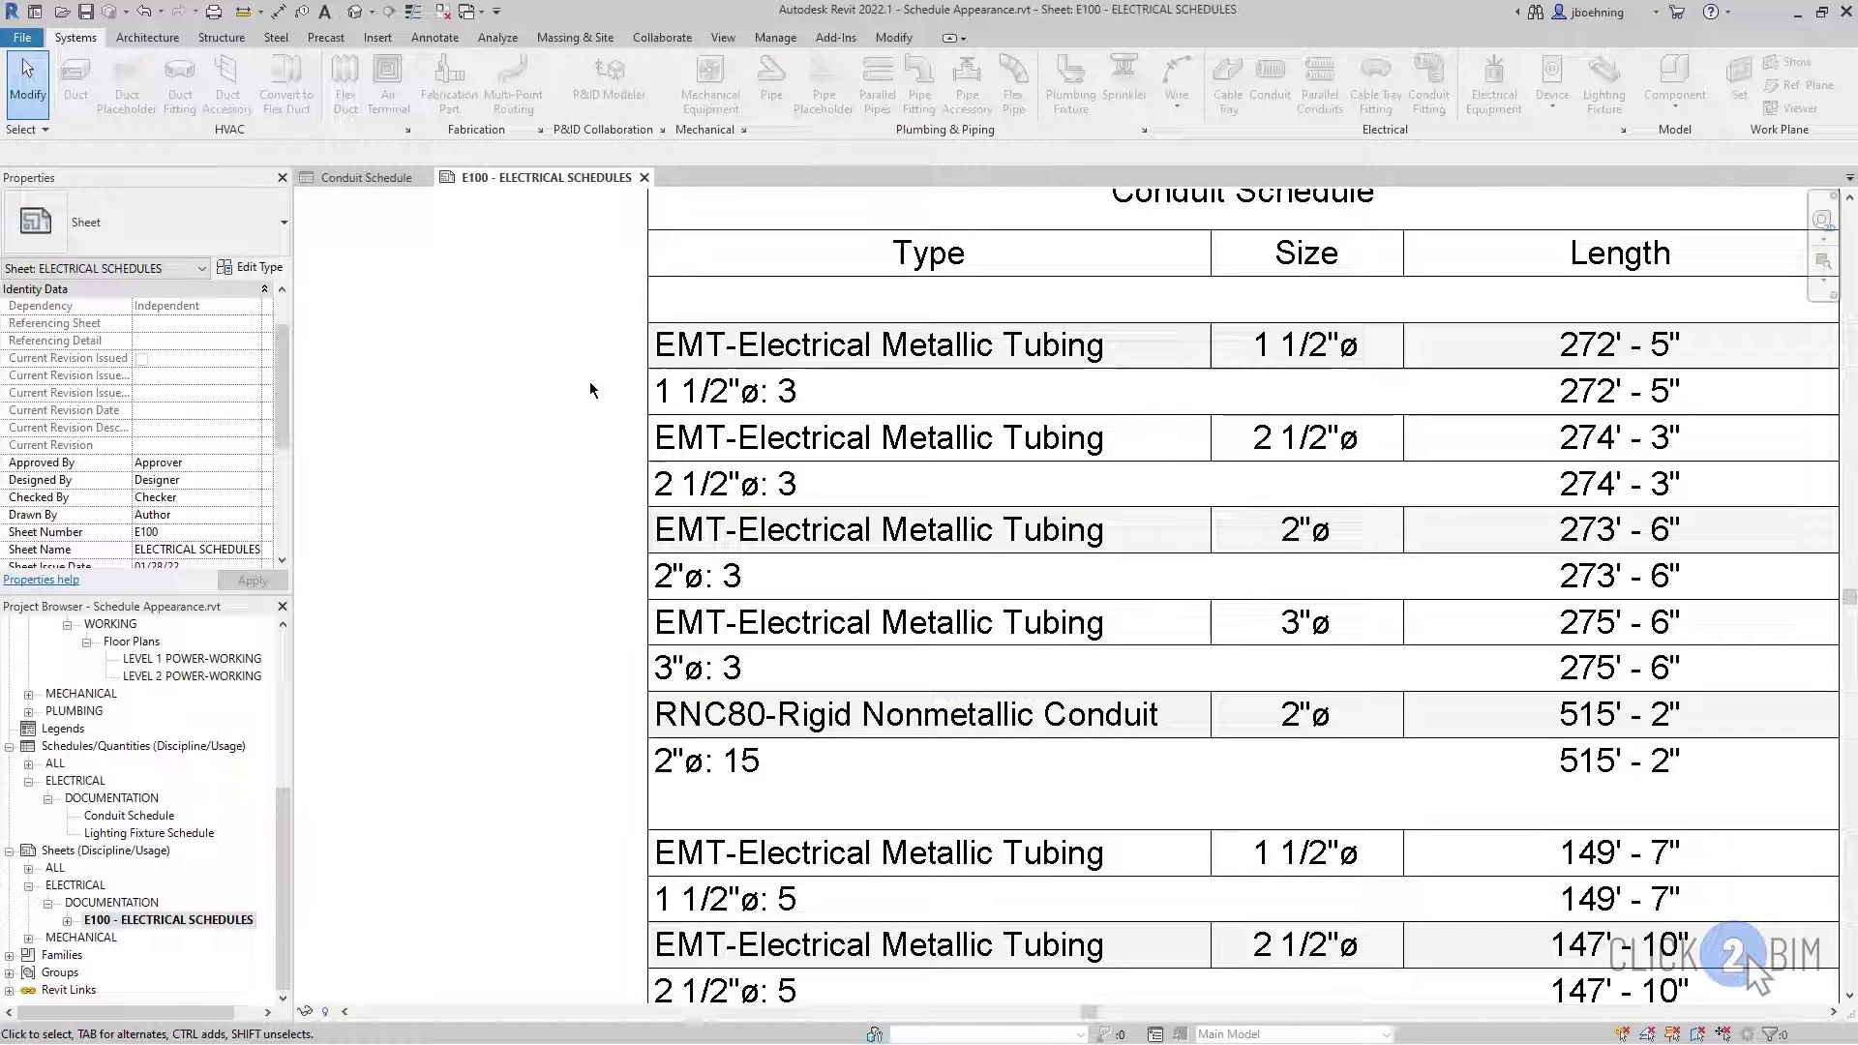
scroll(578, 387, down, 2)
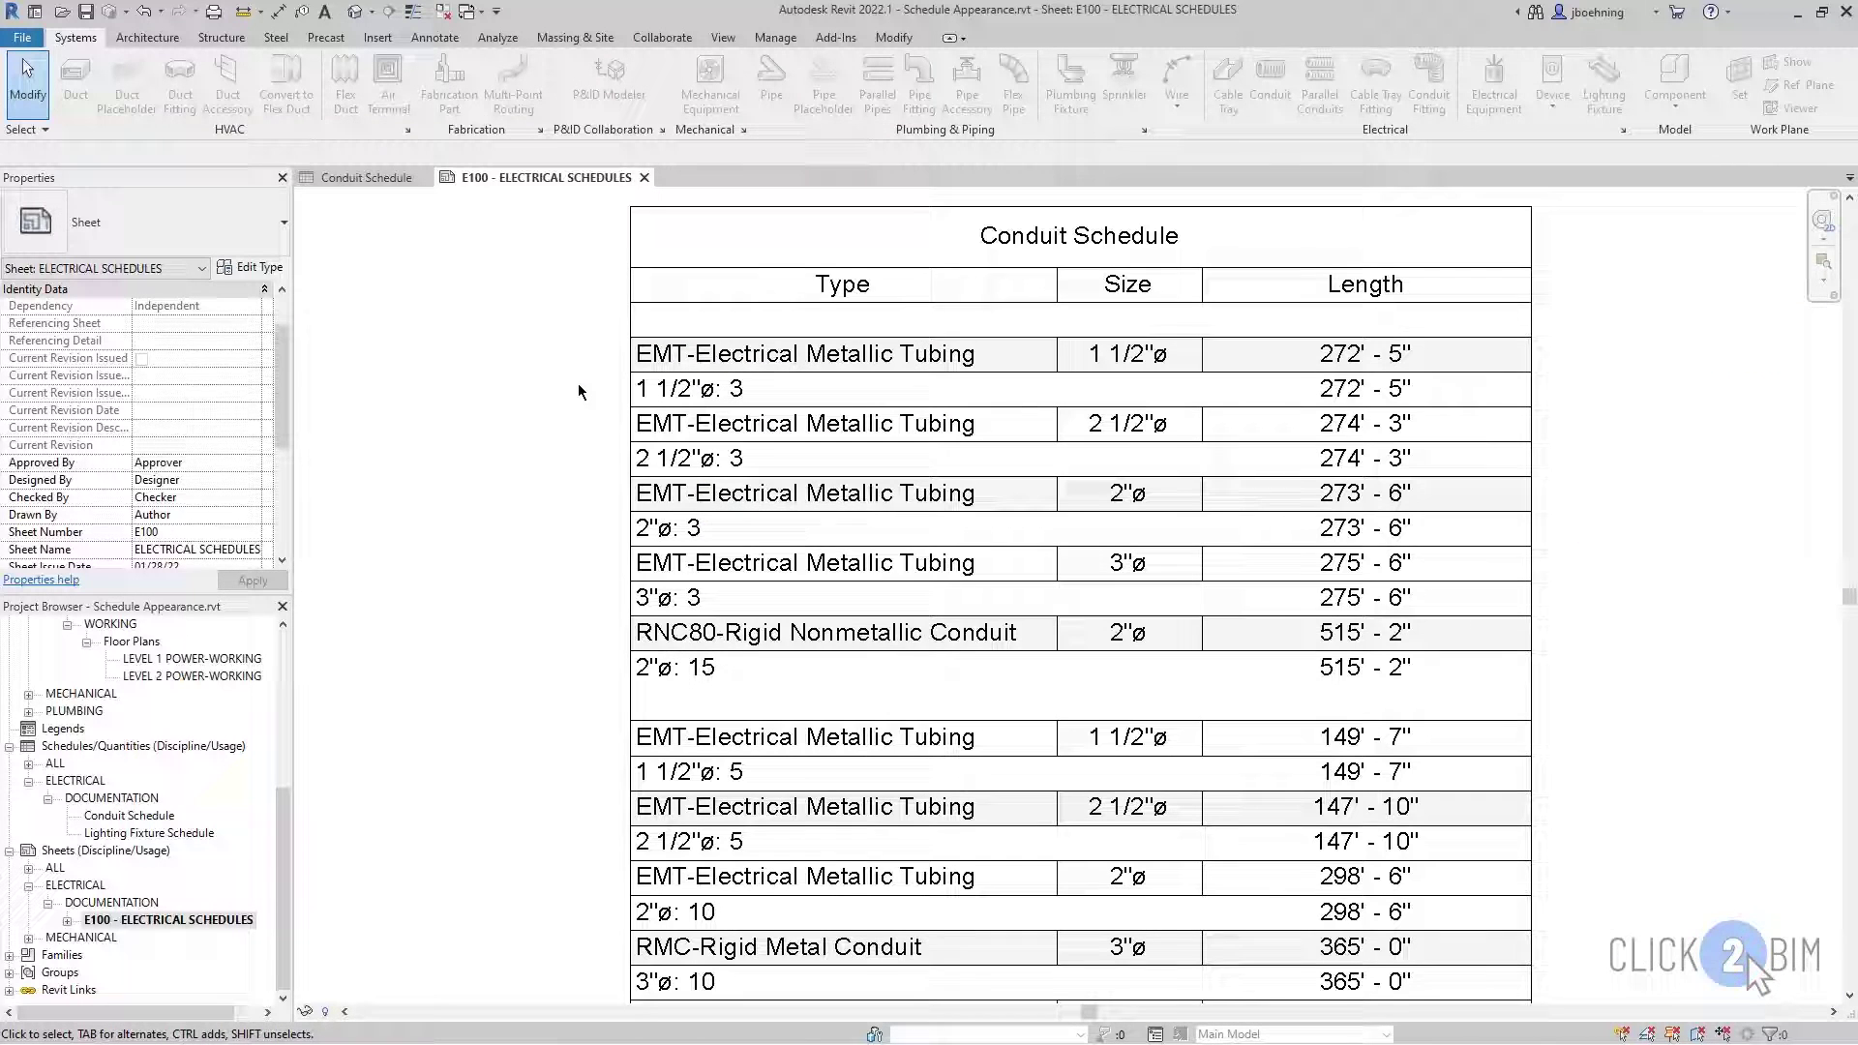
Step: Set the Conduit Schedule's first row stripe color to gray RGB 128-128-128 and view the schedule on sheet E100
click(367, 181)
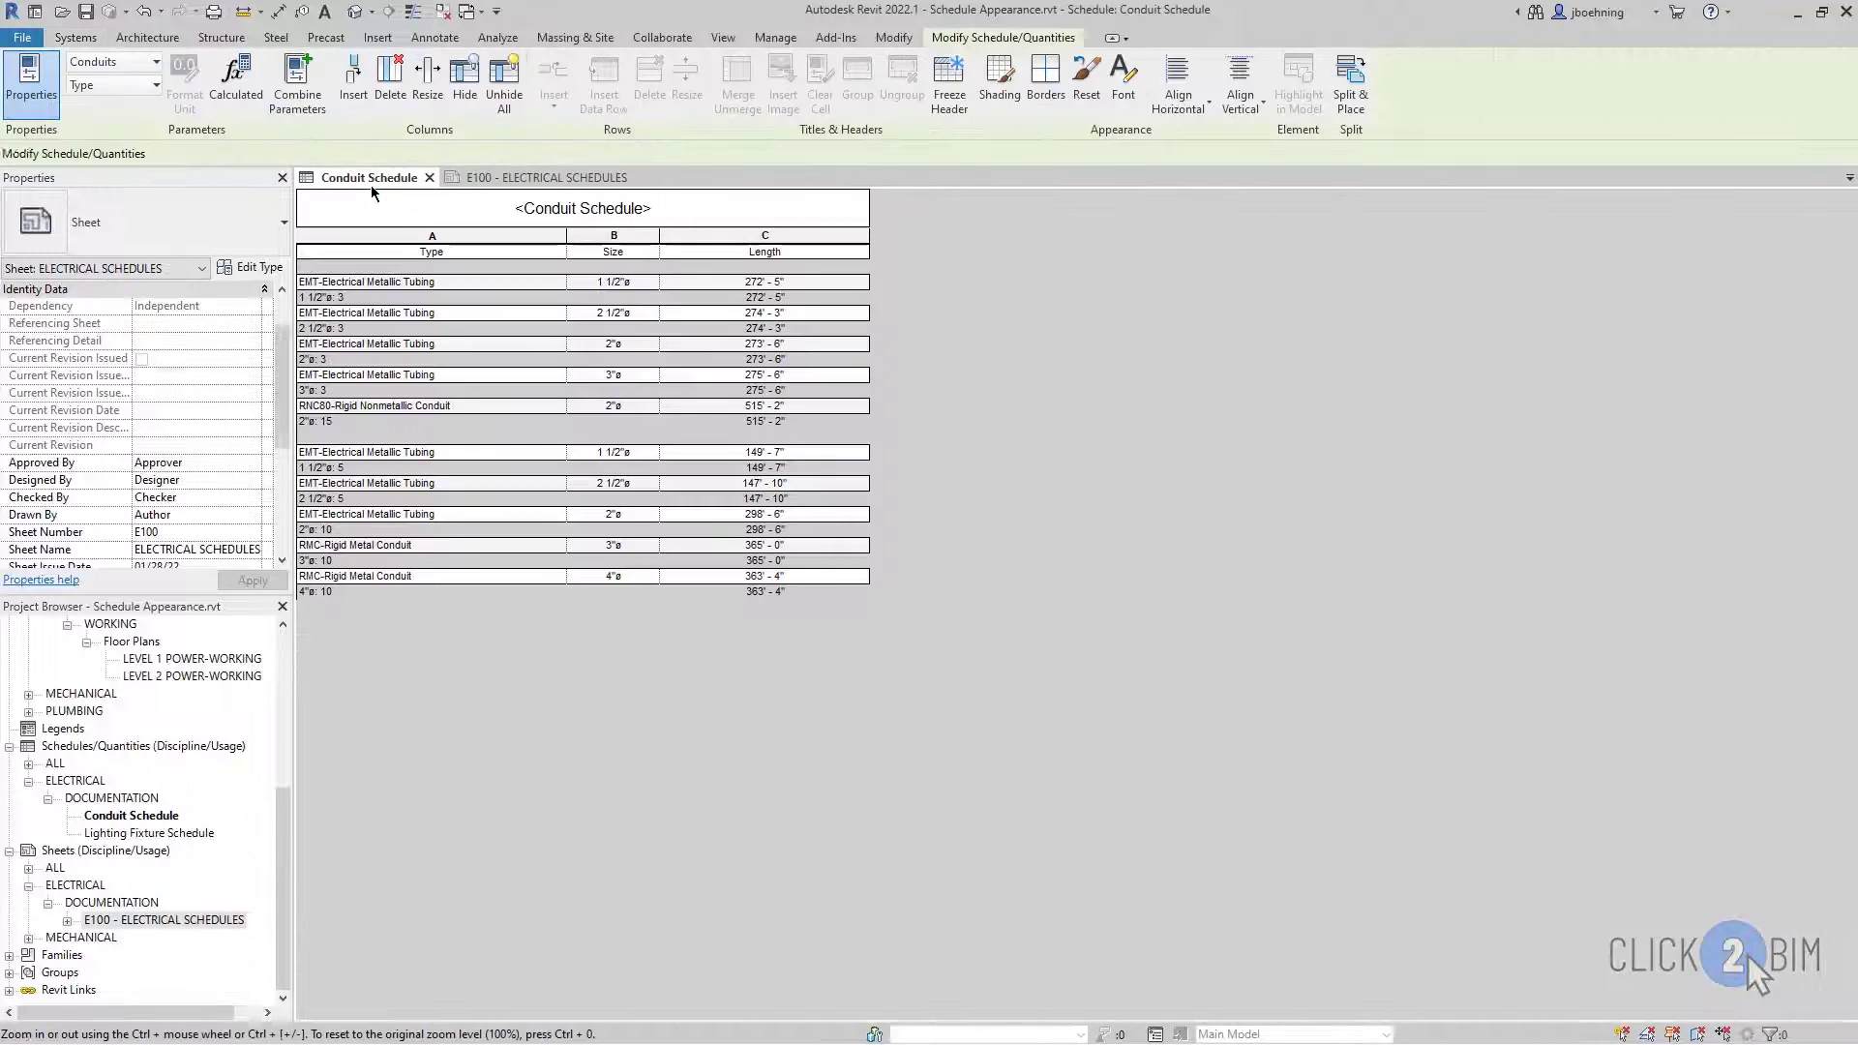
click(194, 532)
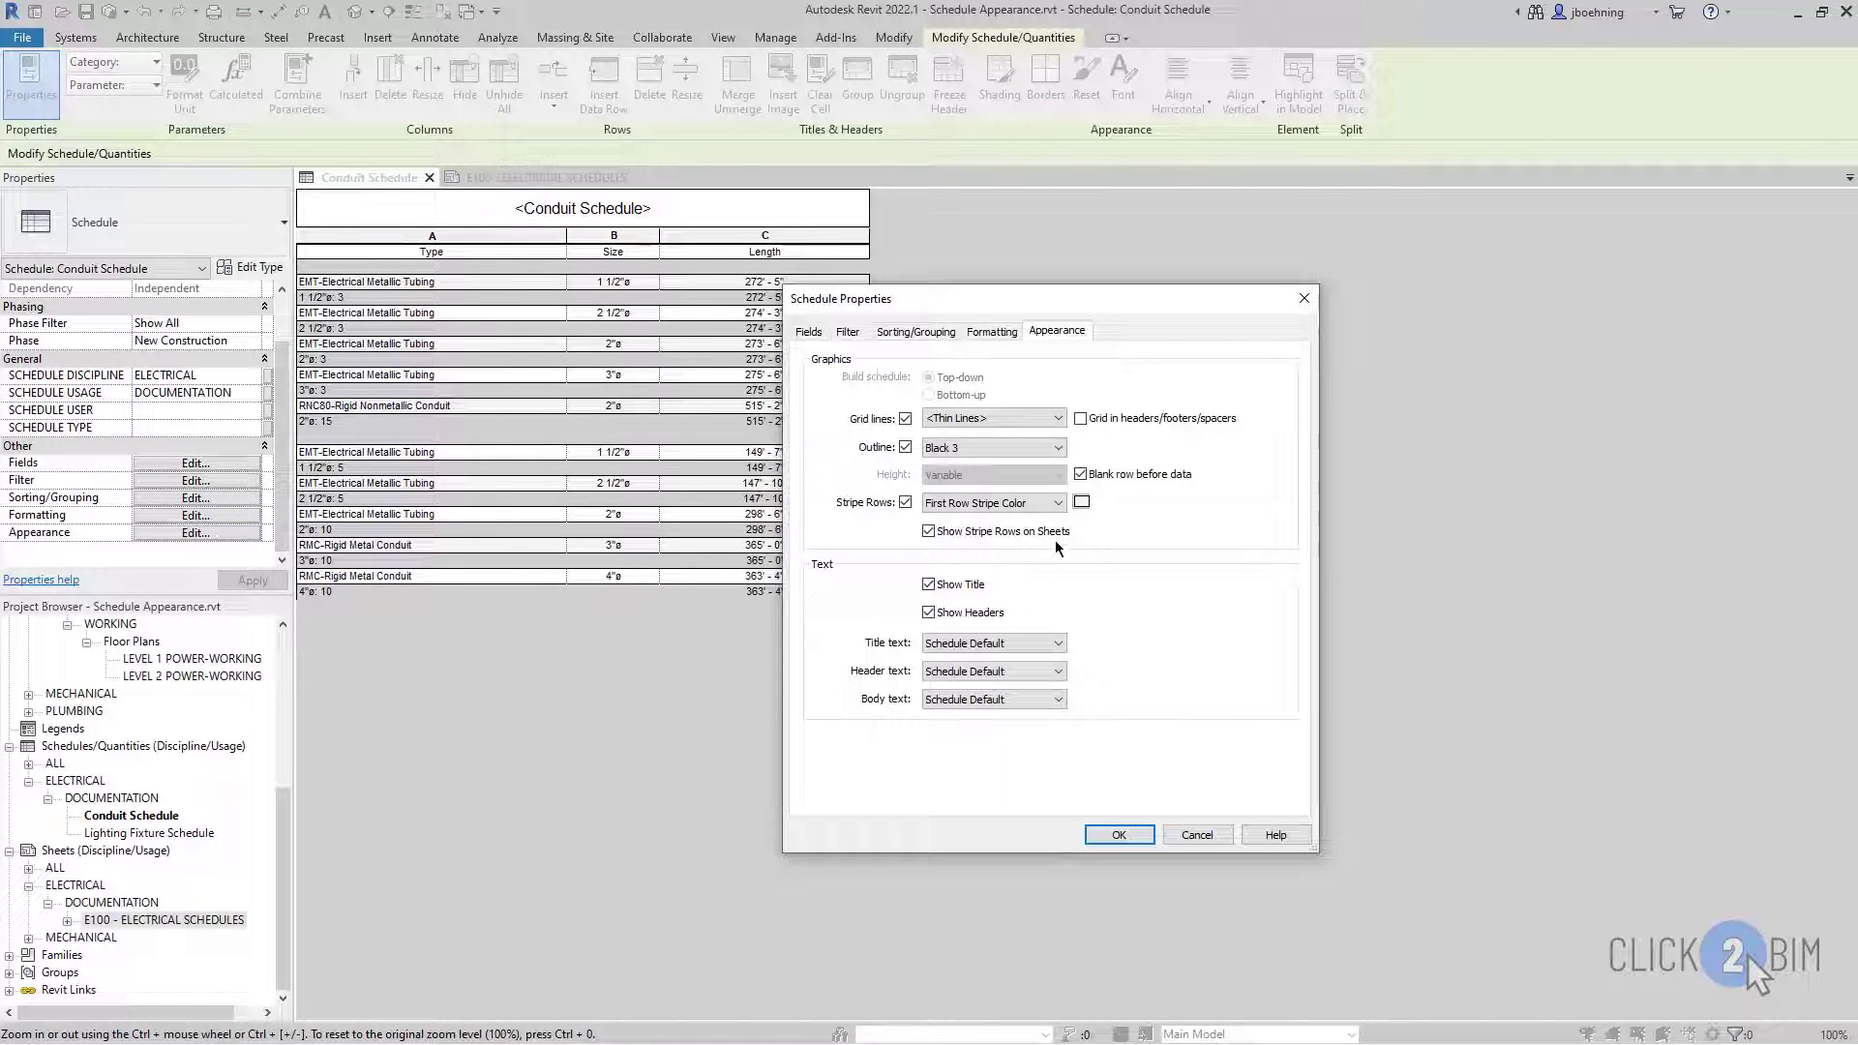
click(1043, 504)
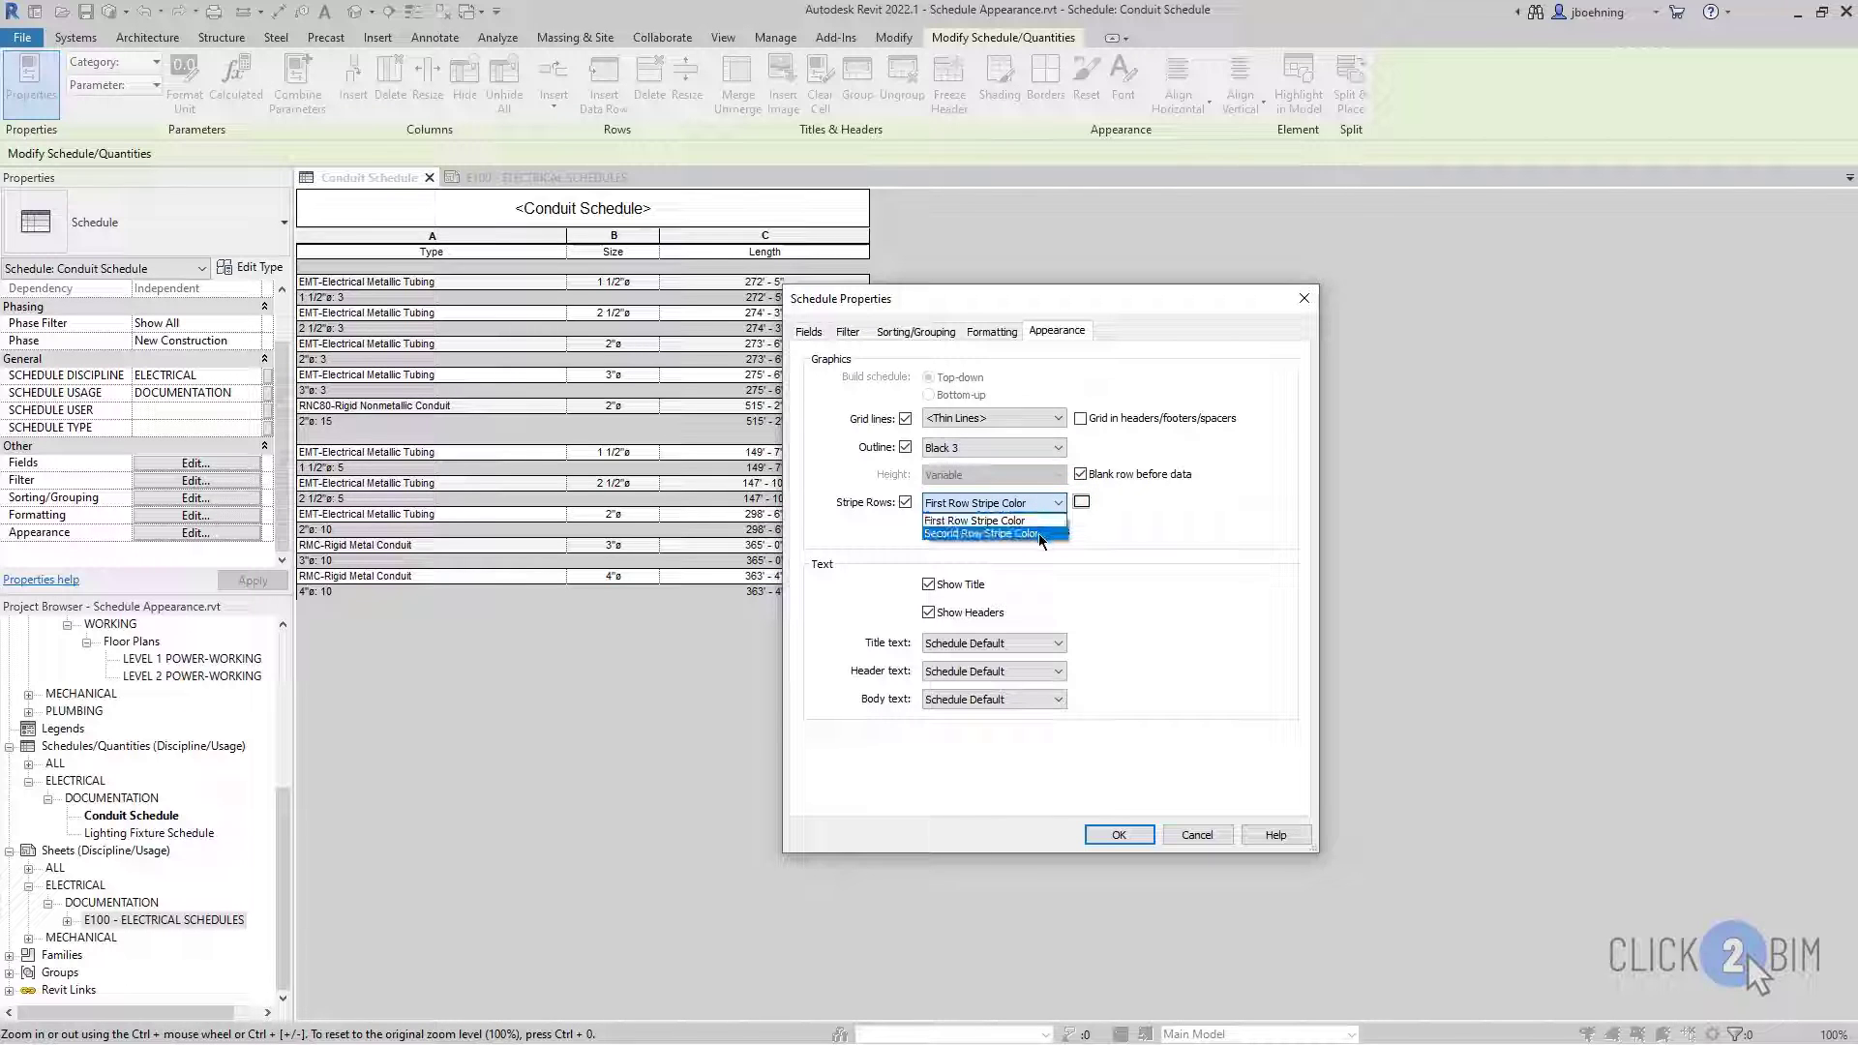
click(1038, 534)
click(1081, 502)
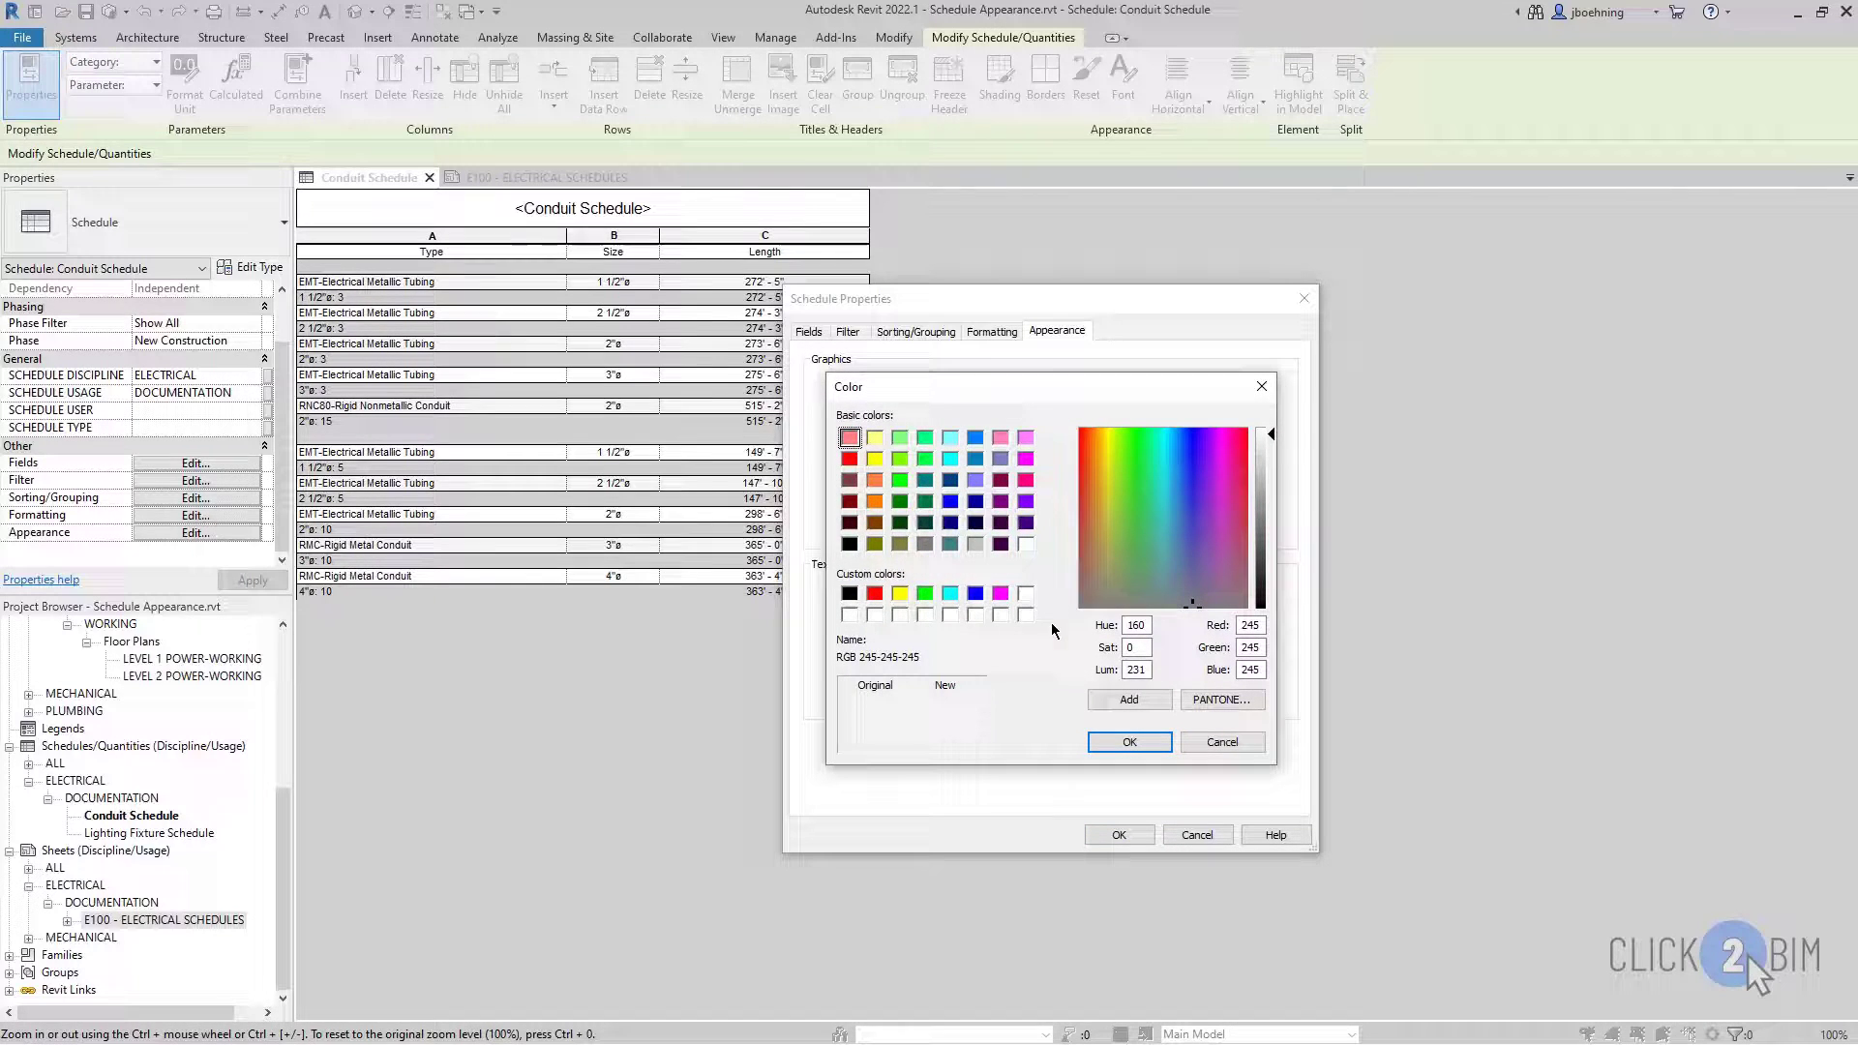
click(925, 544)
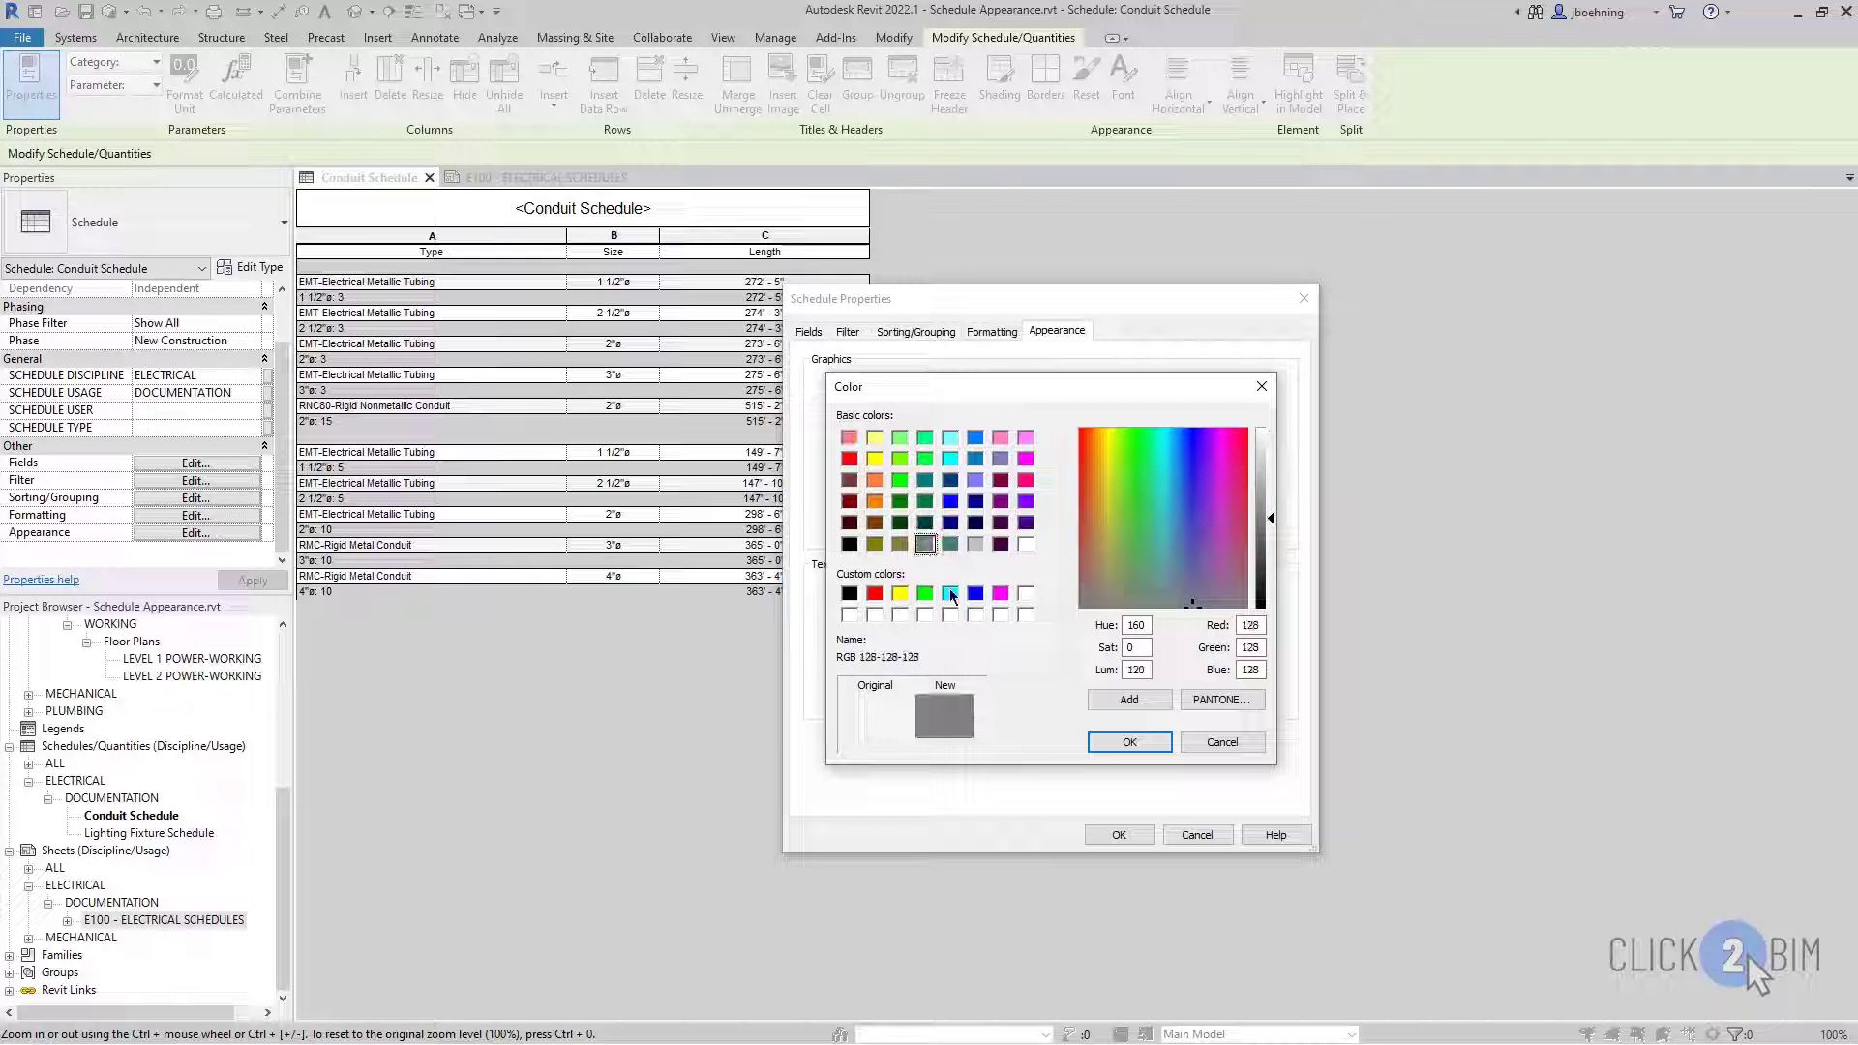
click(1112, 741)
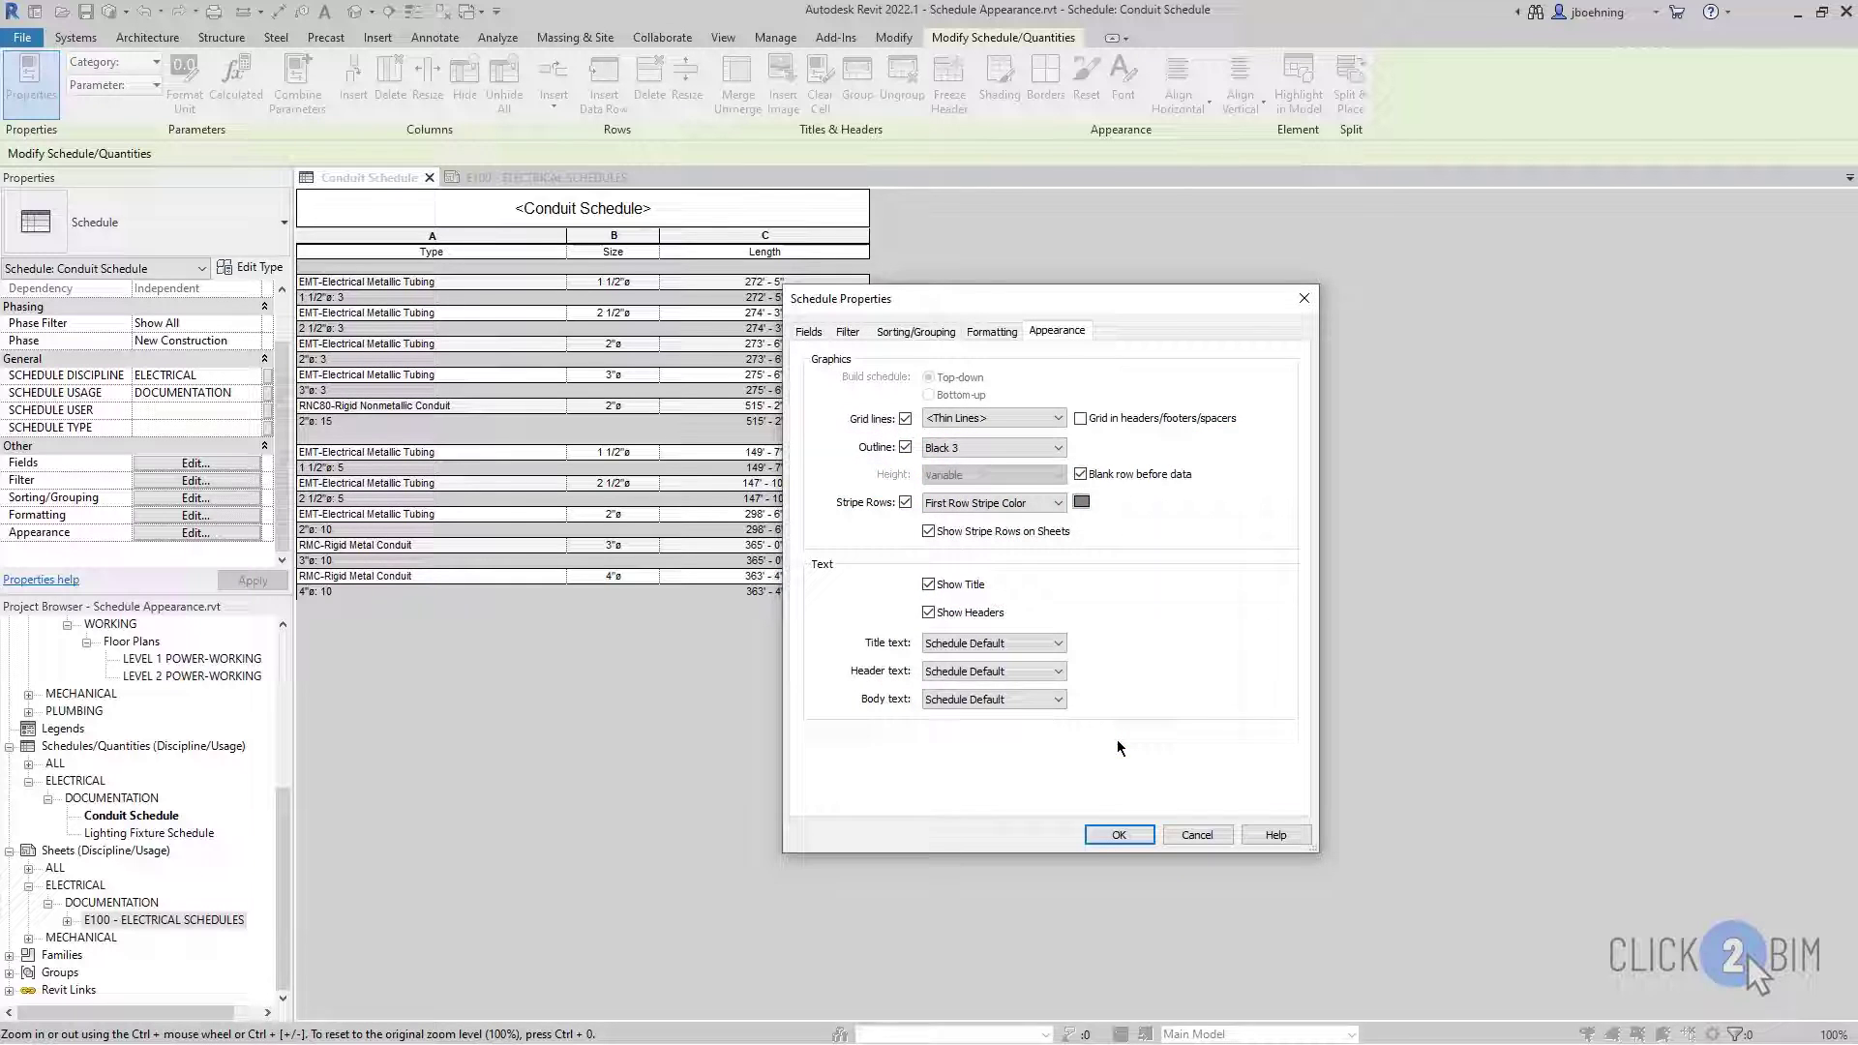
click(1120, 834)
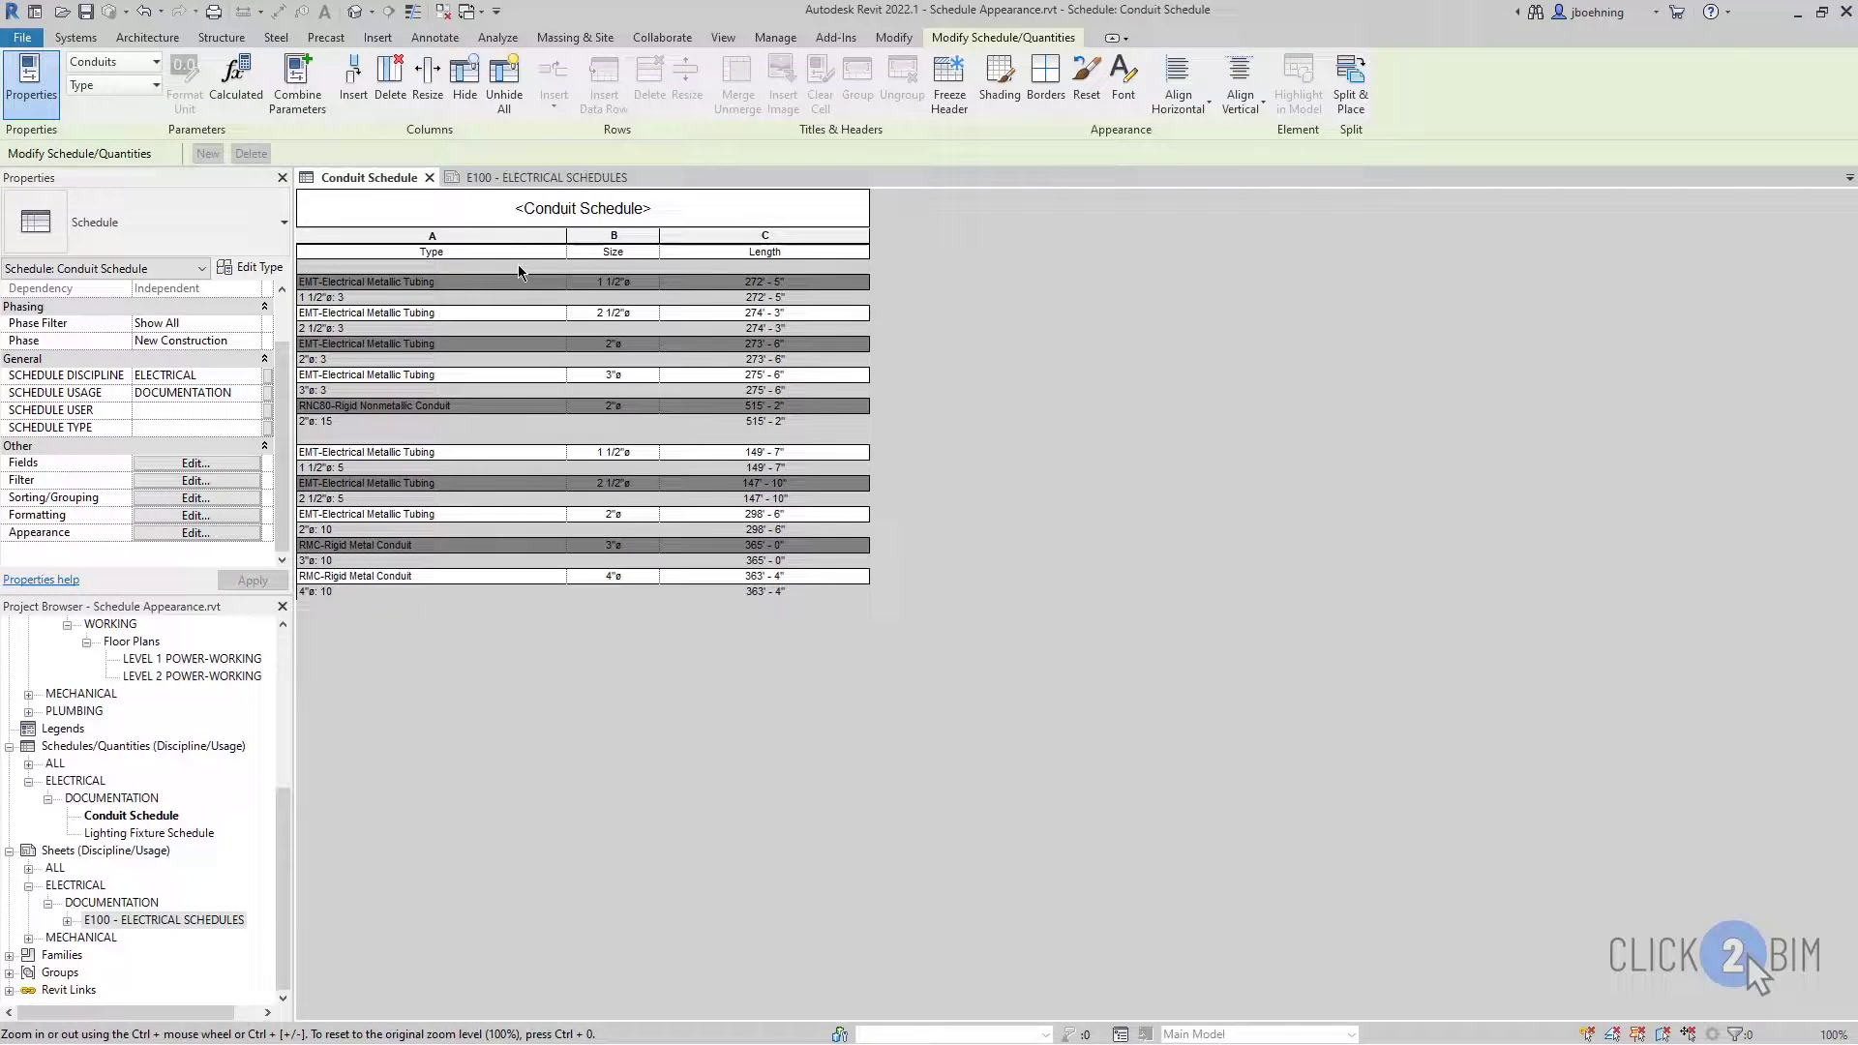
click(508, 177)
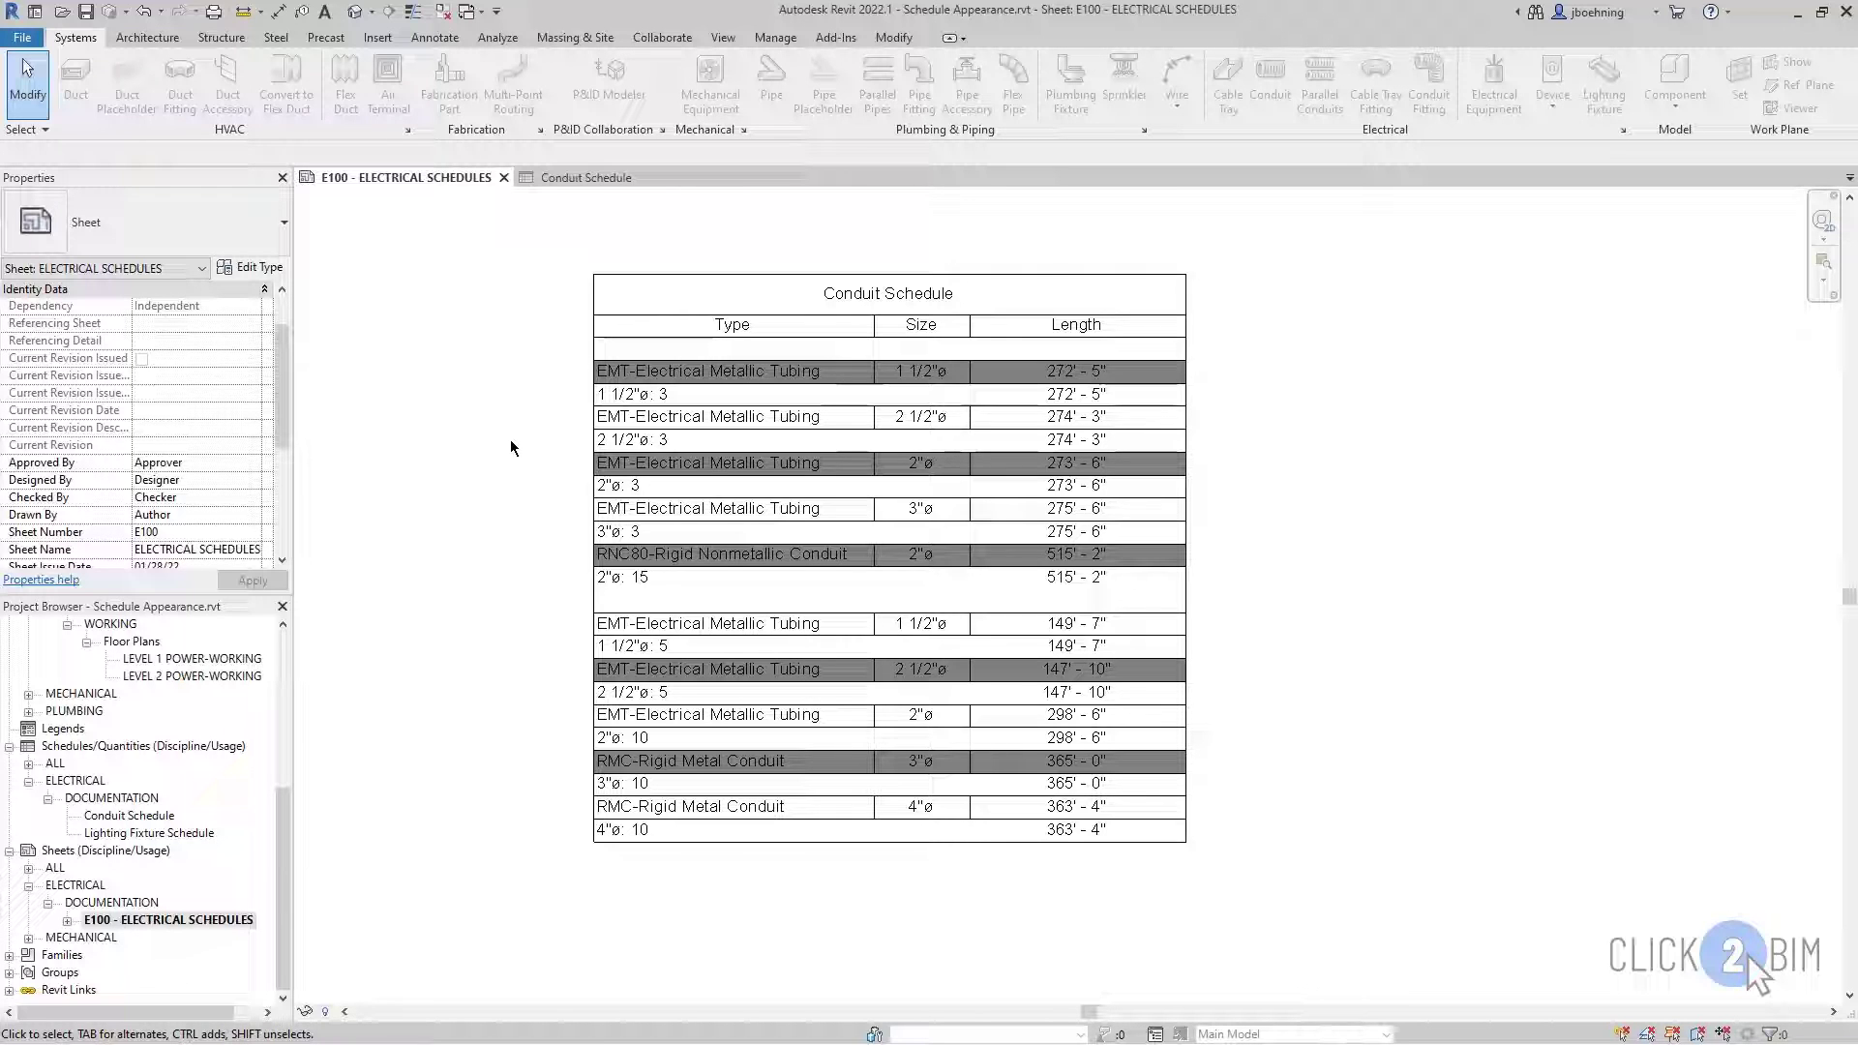
Step: Turn off the outline and stripe rows in the Conduit Schedule's appearance settings
click(569, 180)
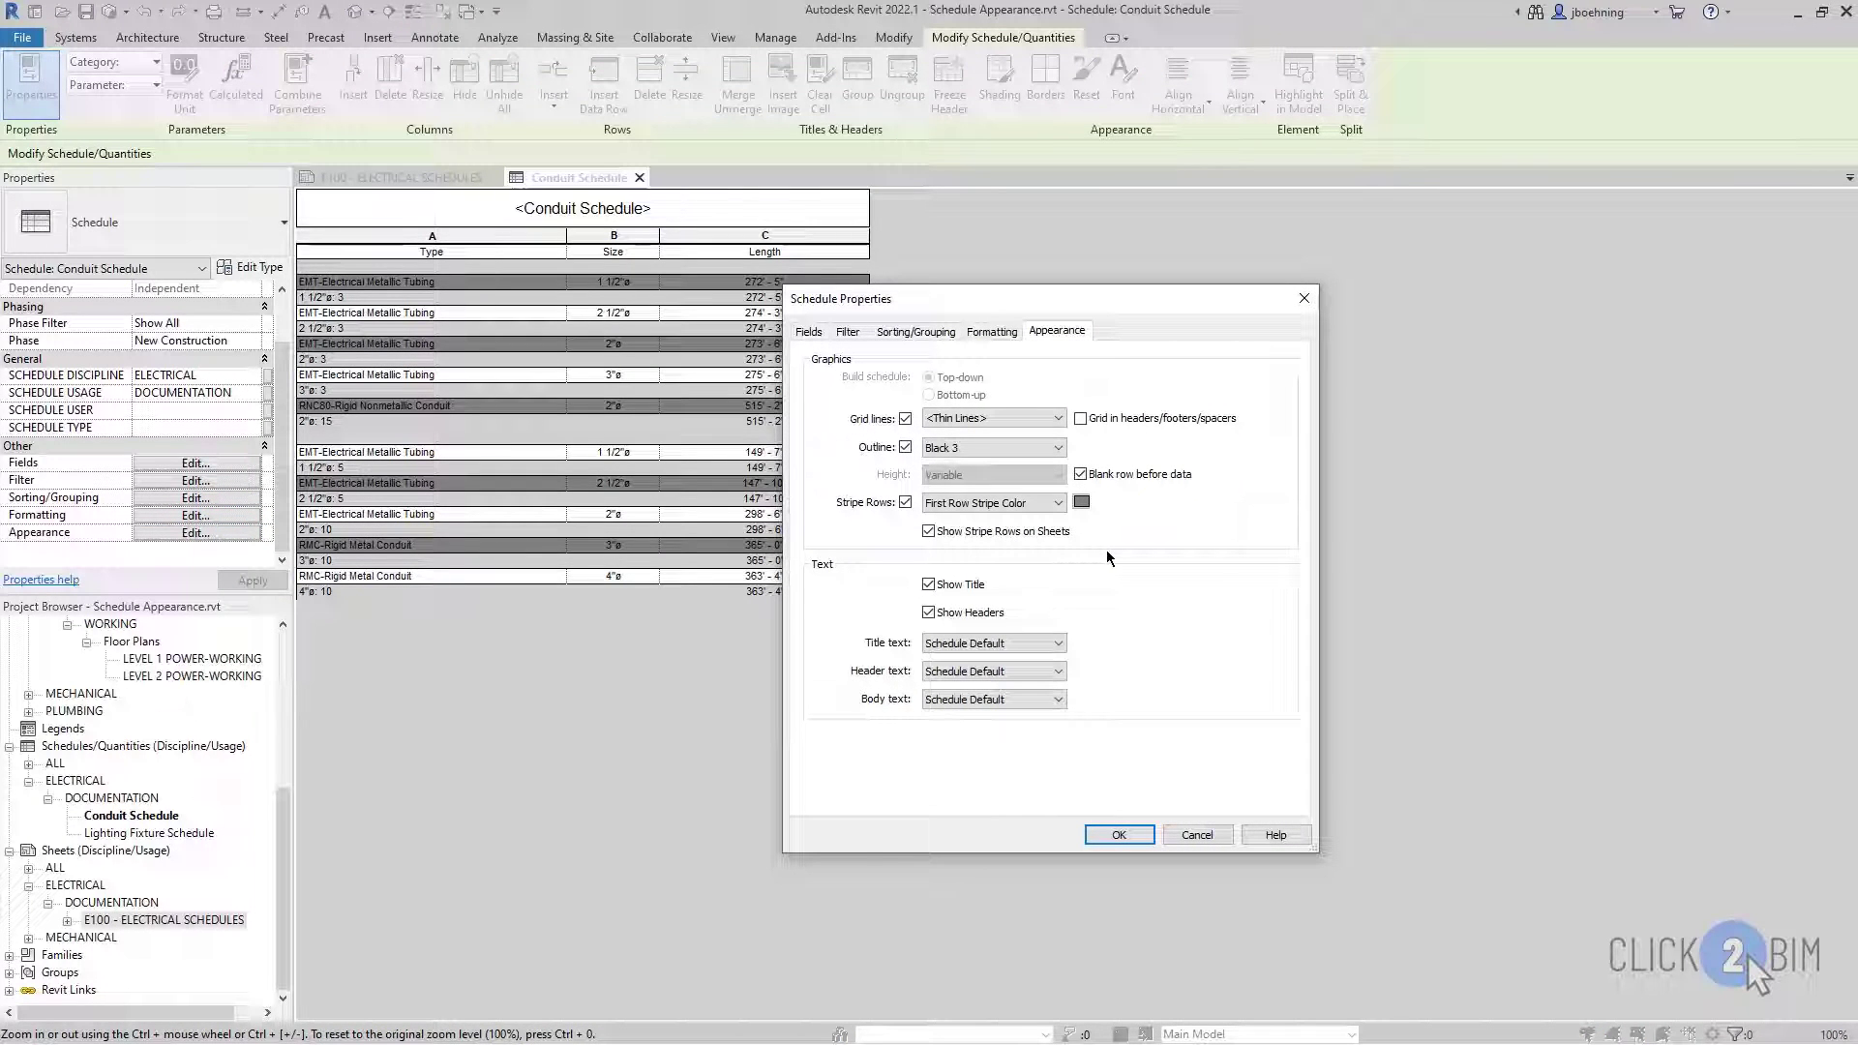
click(906, 448)
click(906, 502)
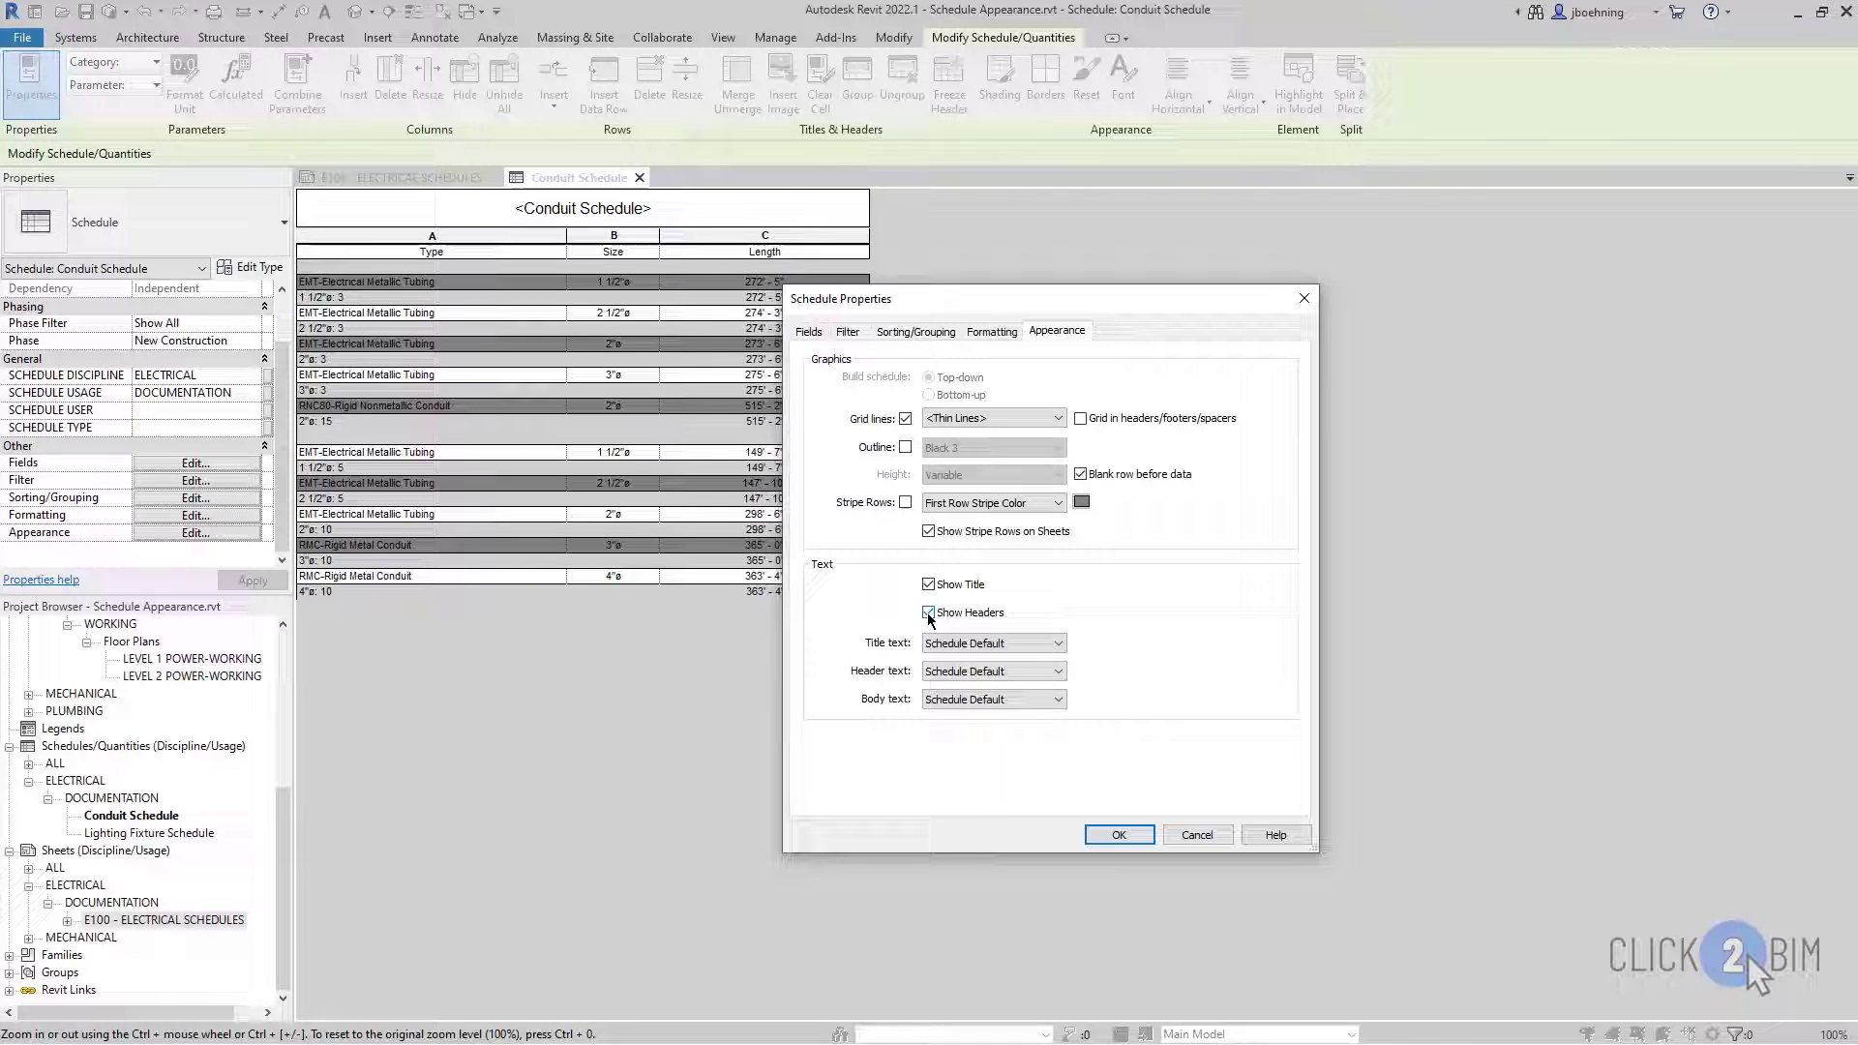
Step: Set the Conduit Schedule's title text to 1/4" Arial-Bold and header text to 1/4" Arial, and view the schedule on sheet E100
click(1056, 644)
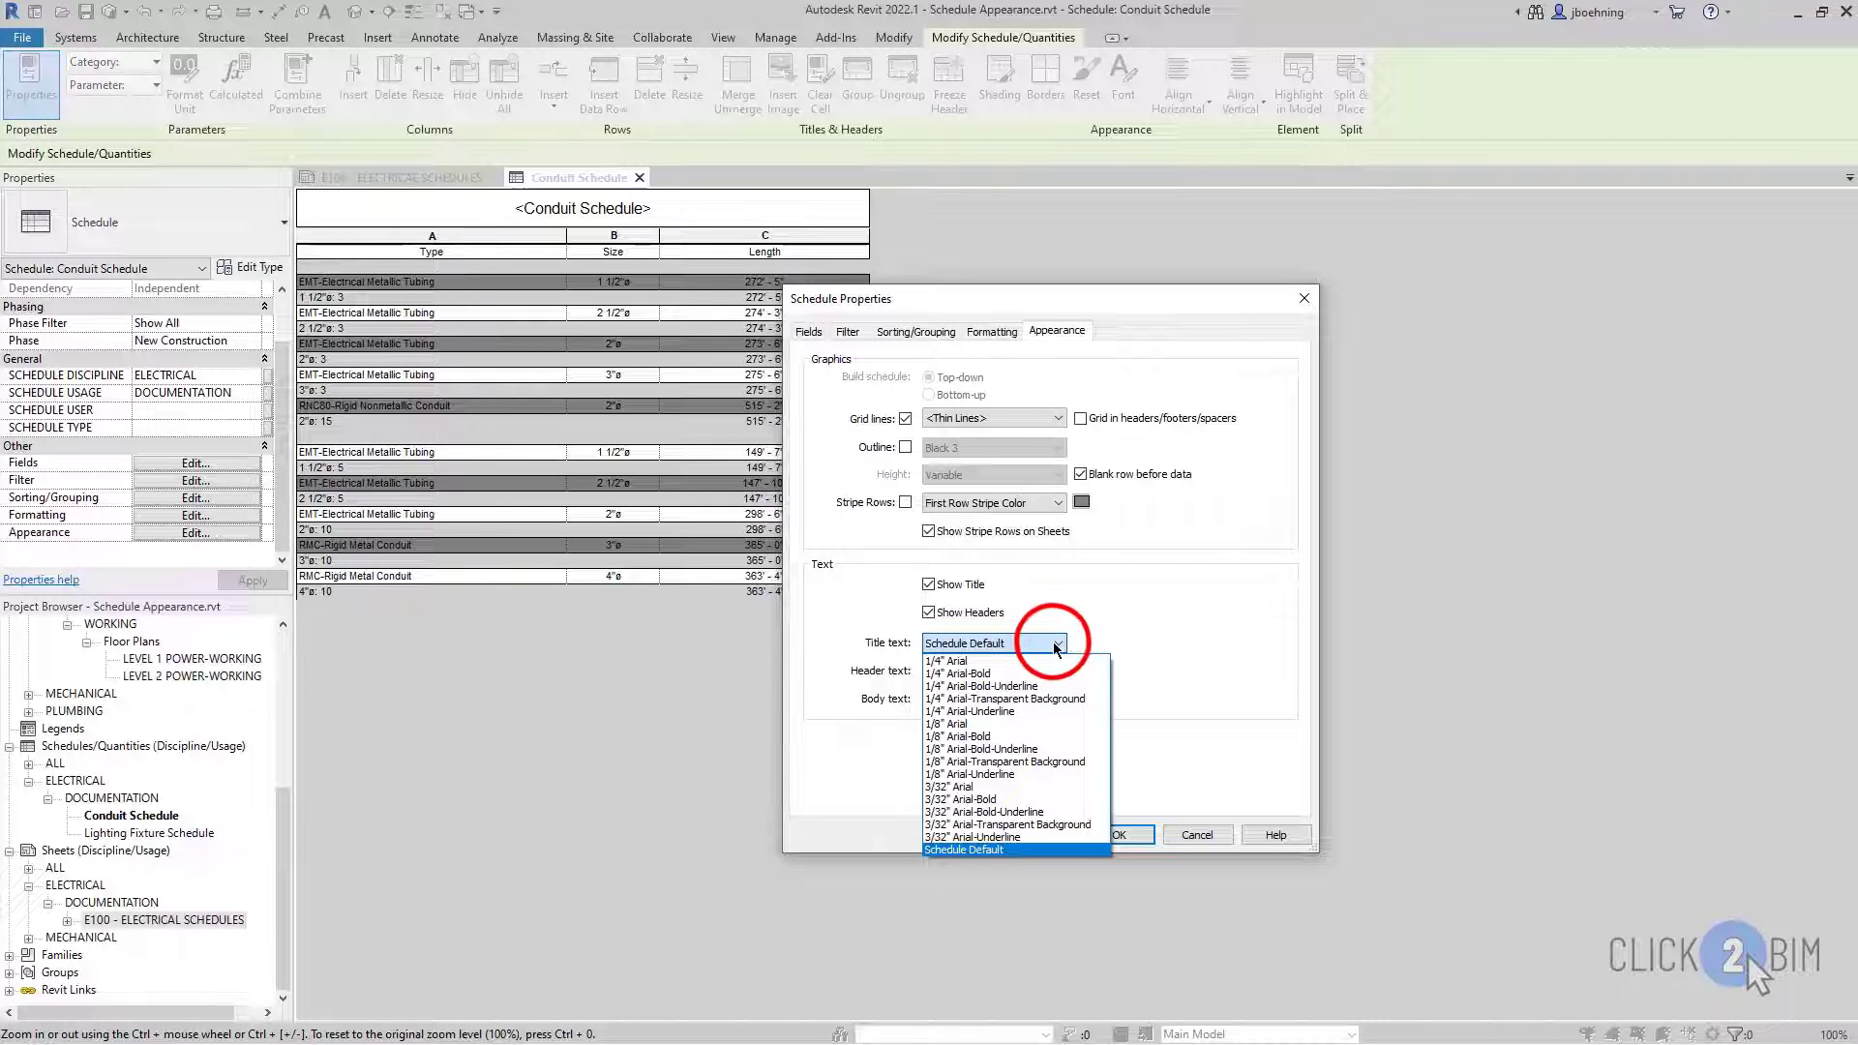
click(1056, 643)
click(1055, 671)
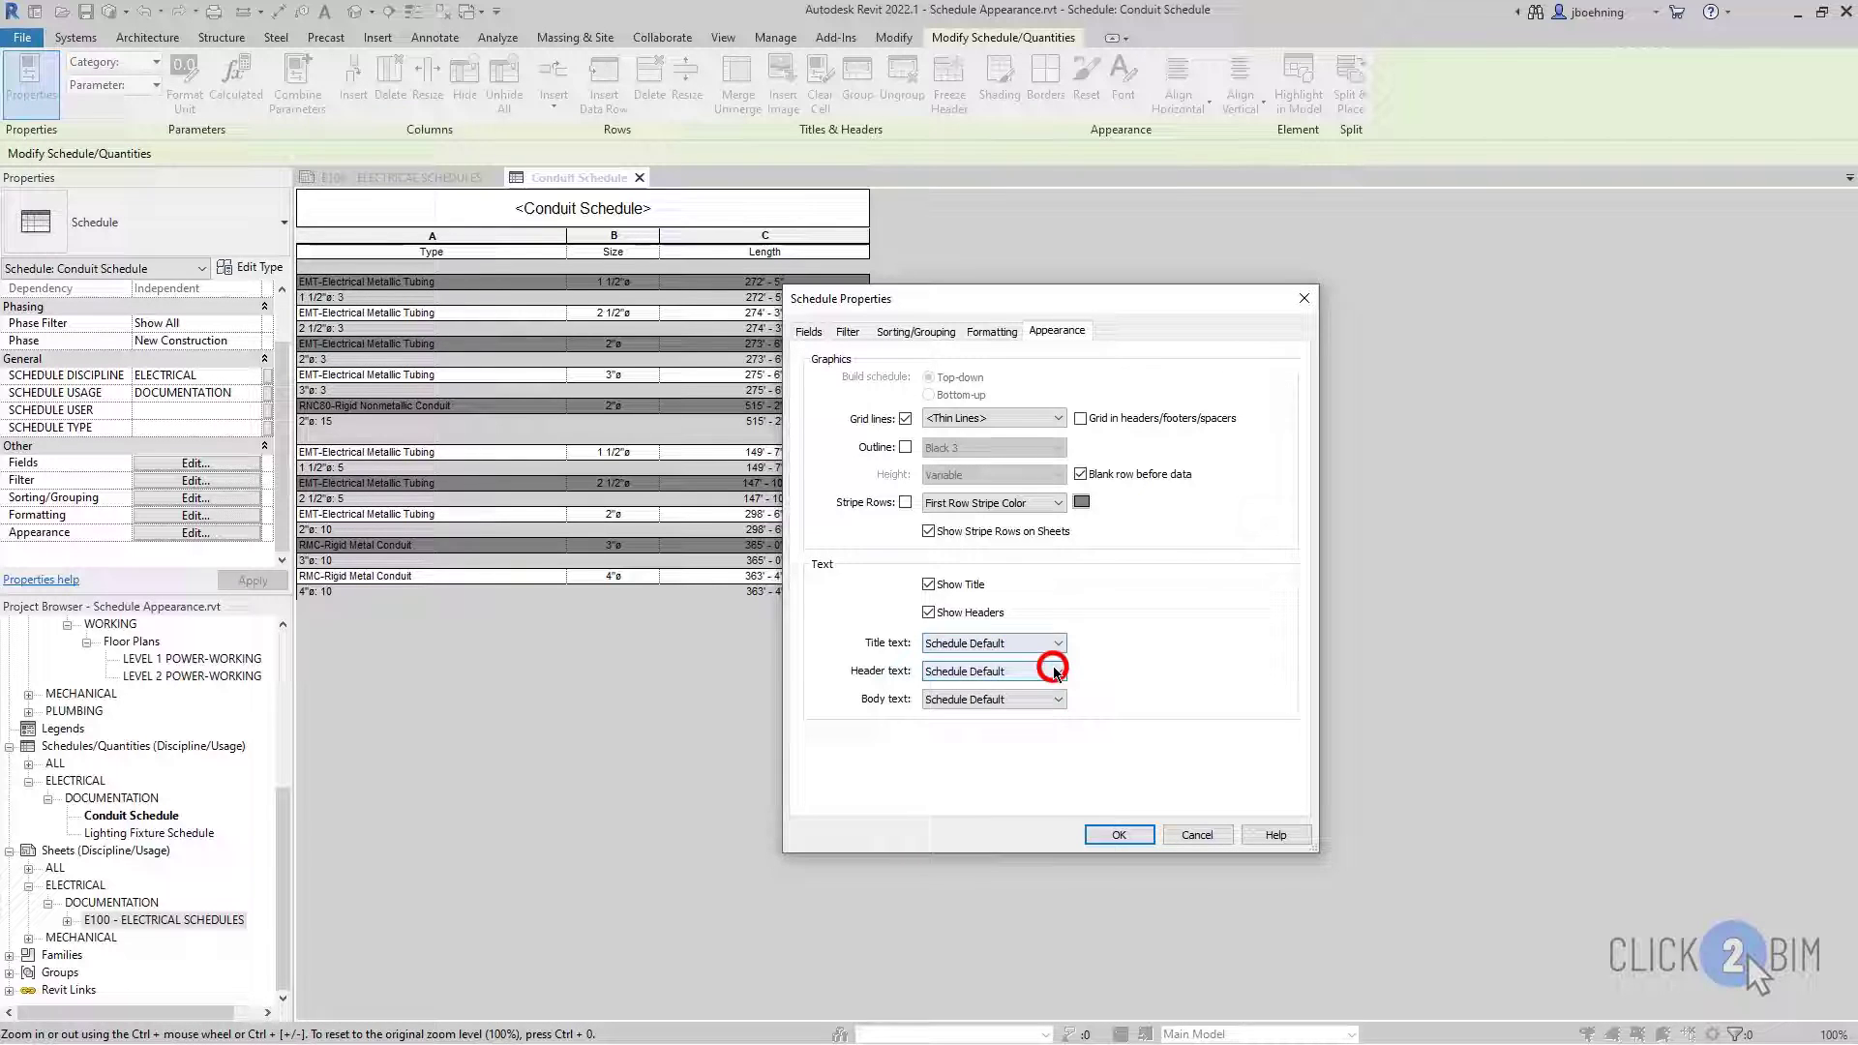
click(1055, 699)
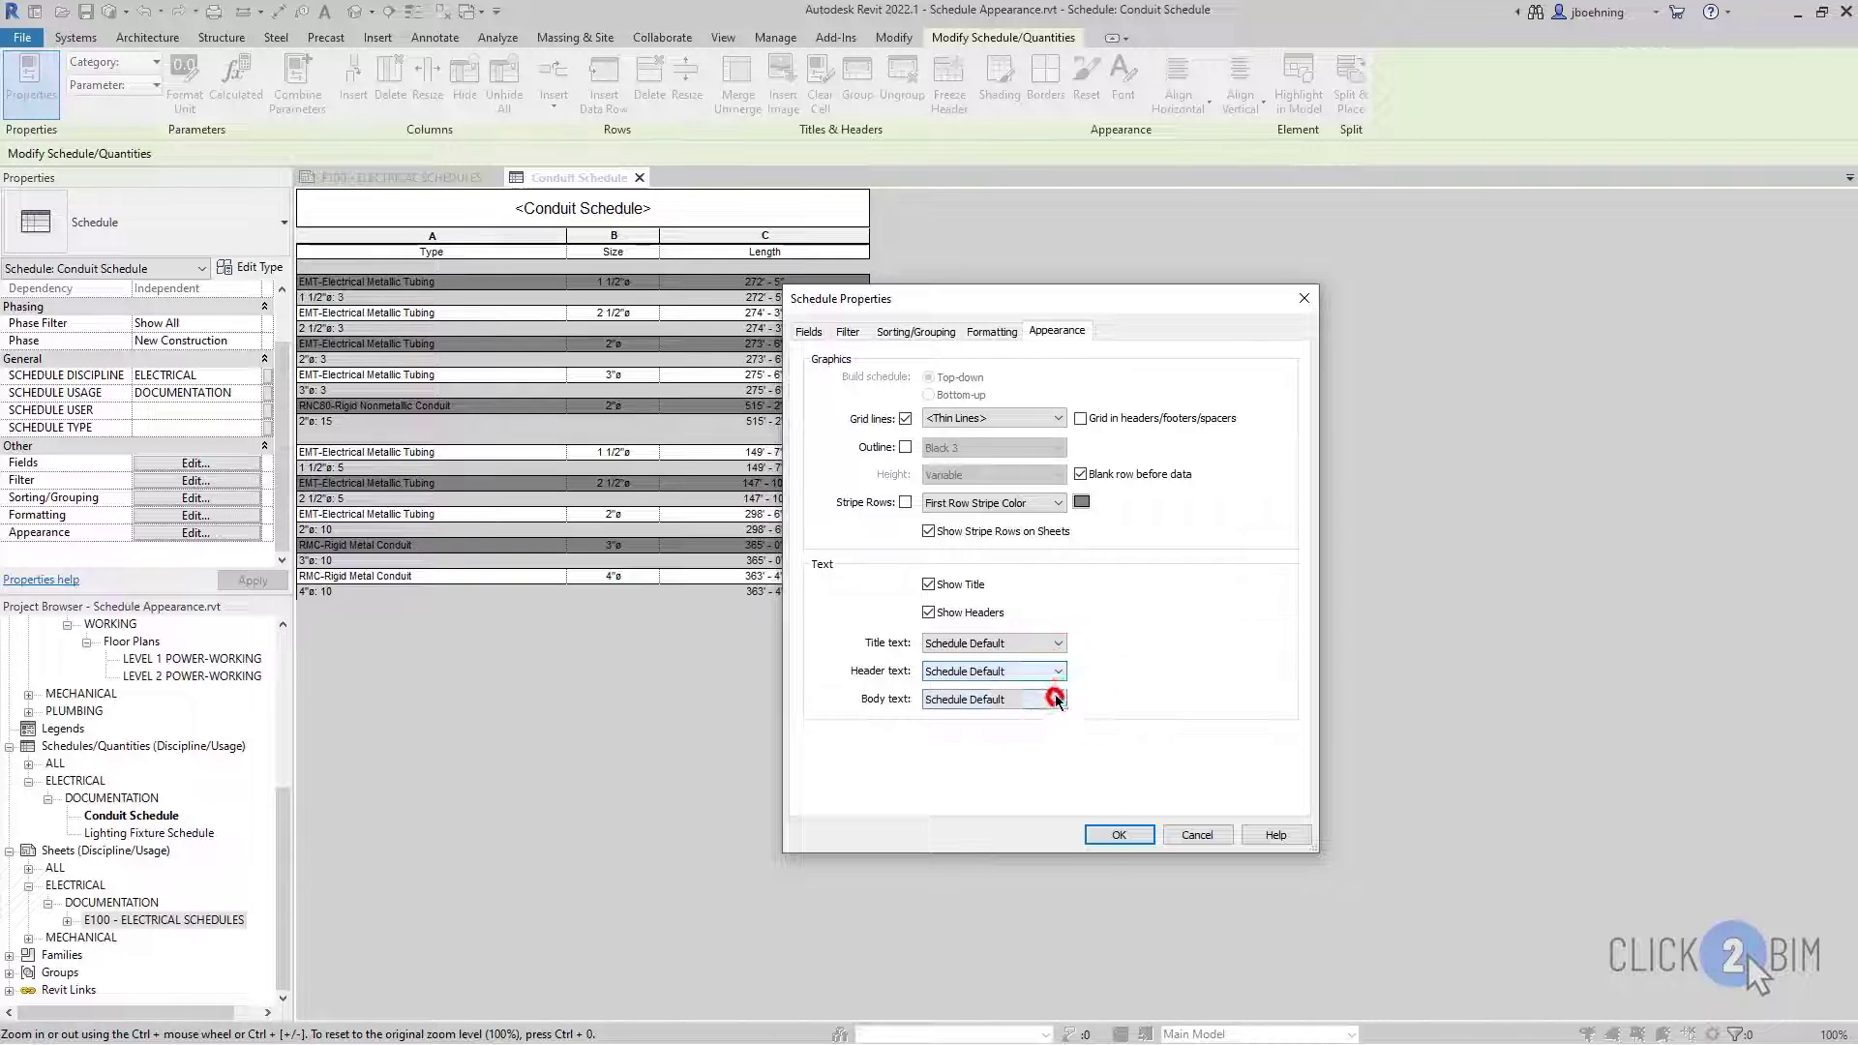
click(1048, 643)
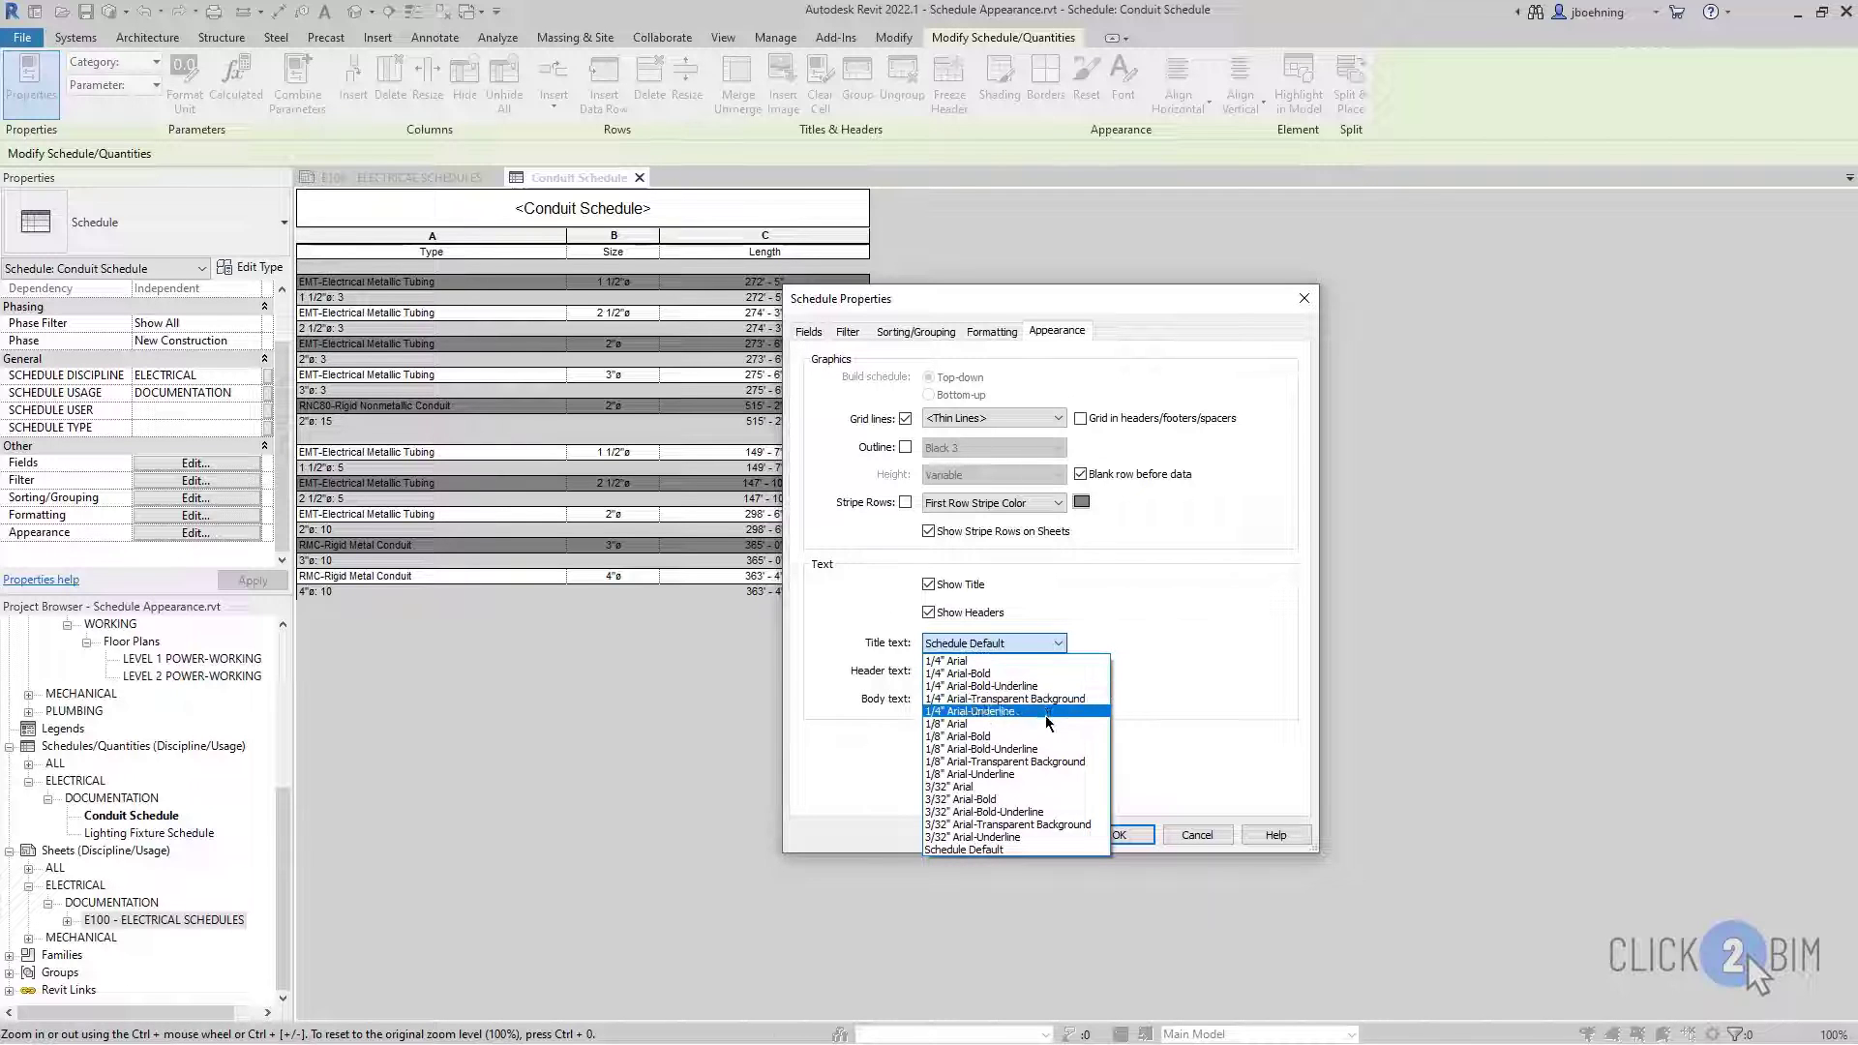
click(1006, 672)
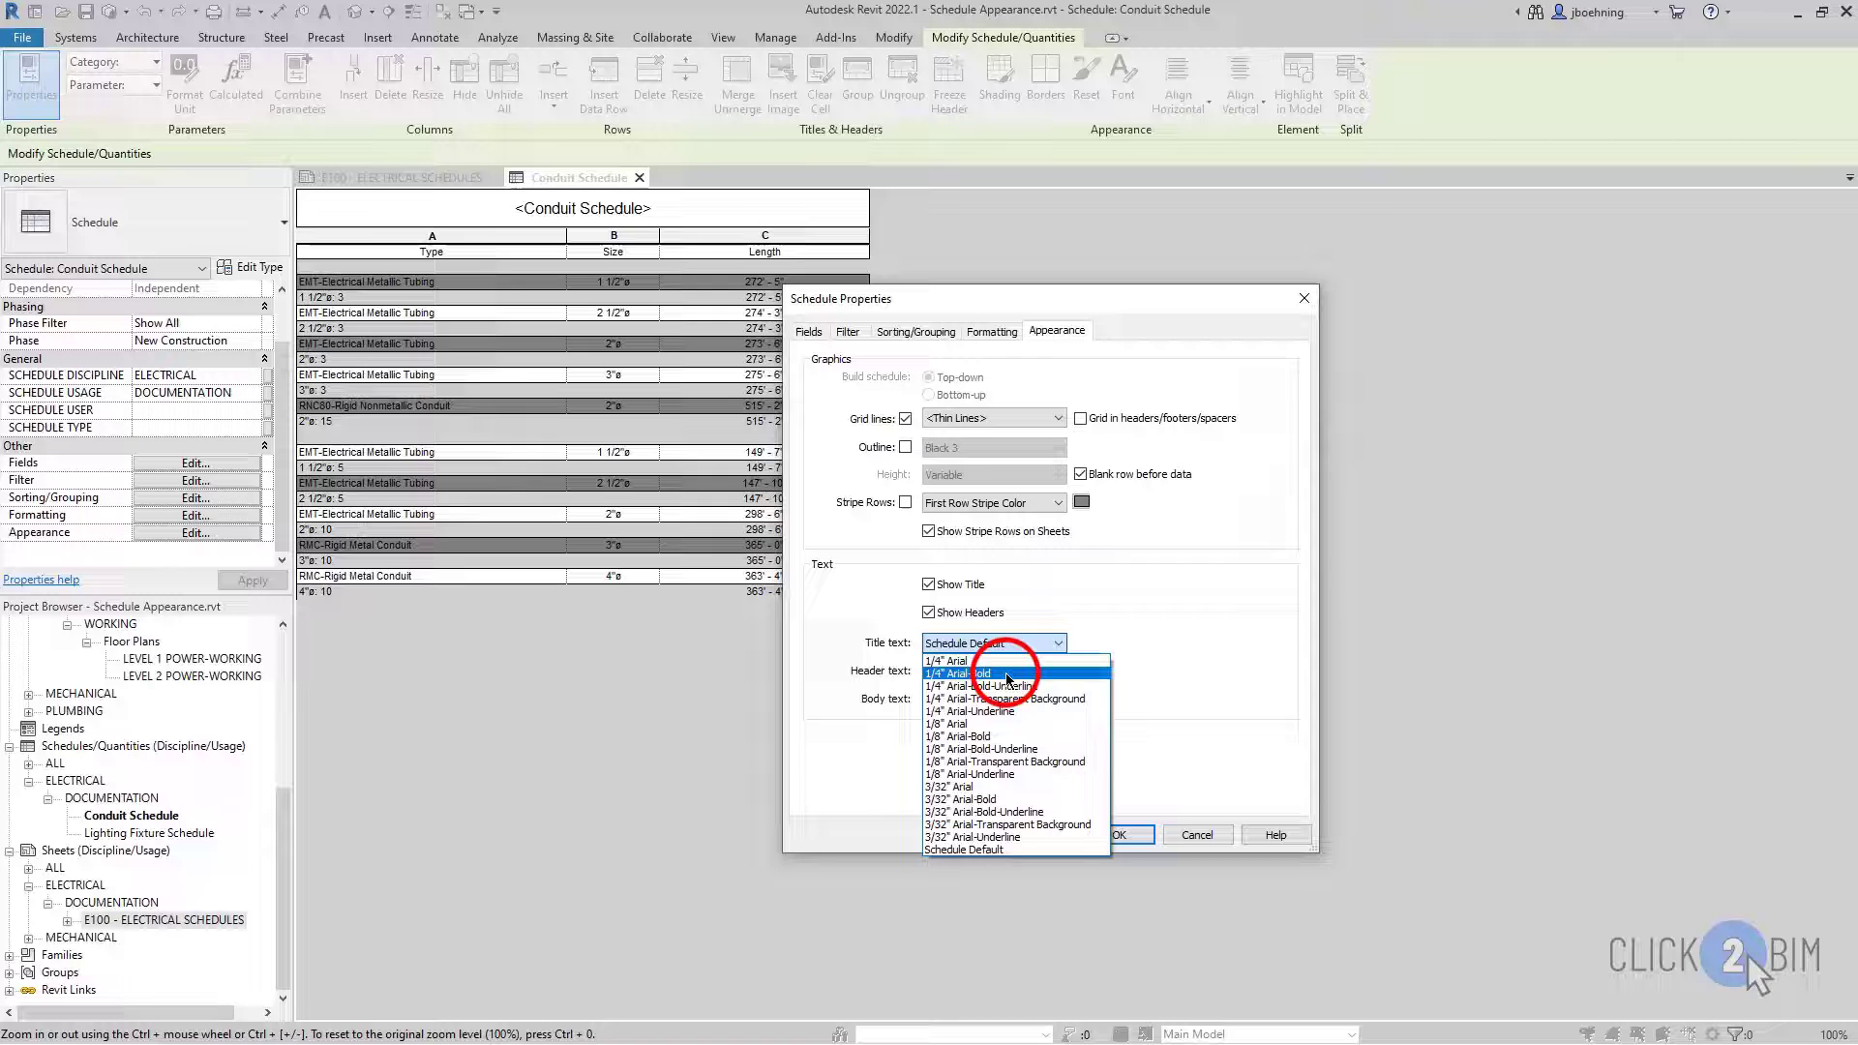
click(1010, 671)
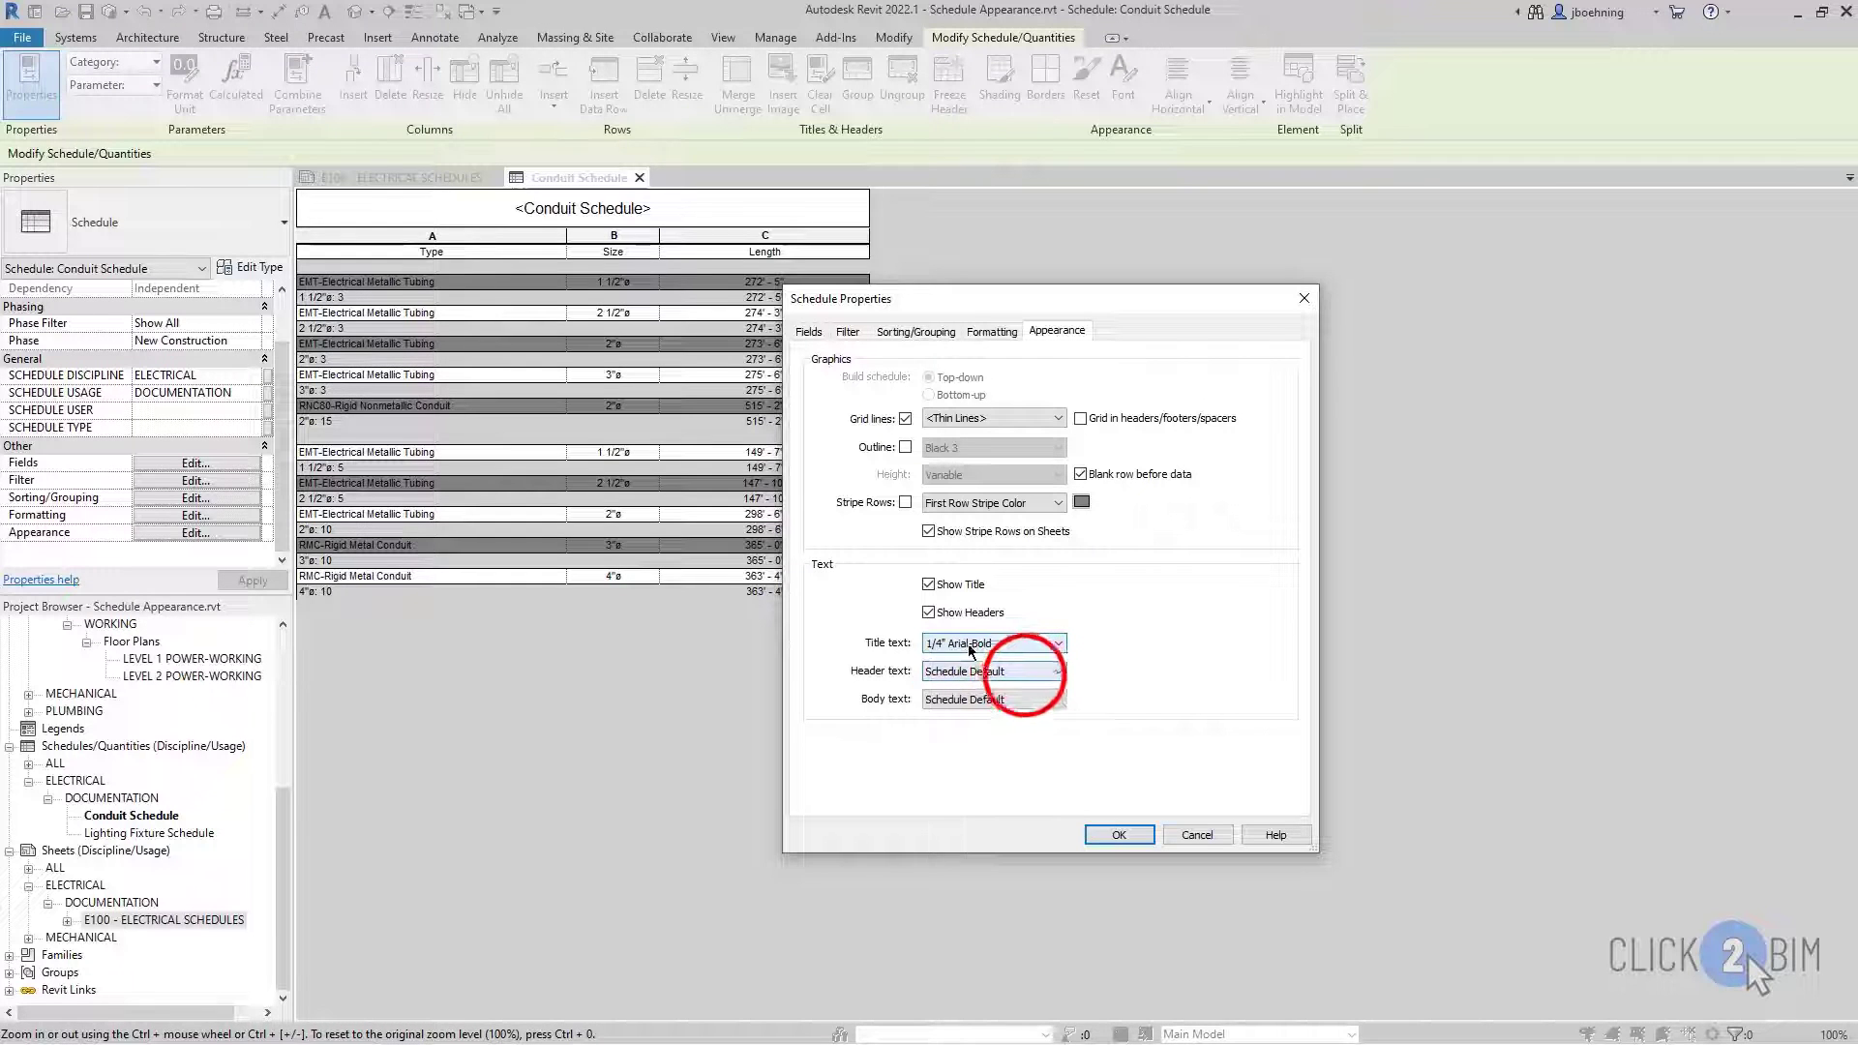
click(1025, 688)
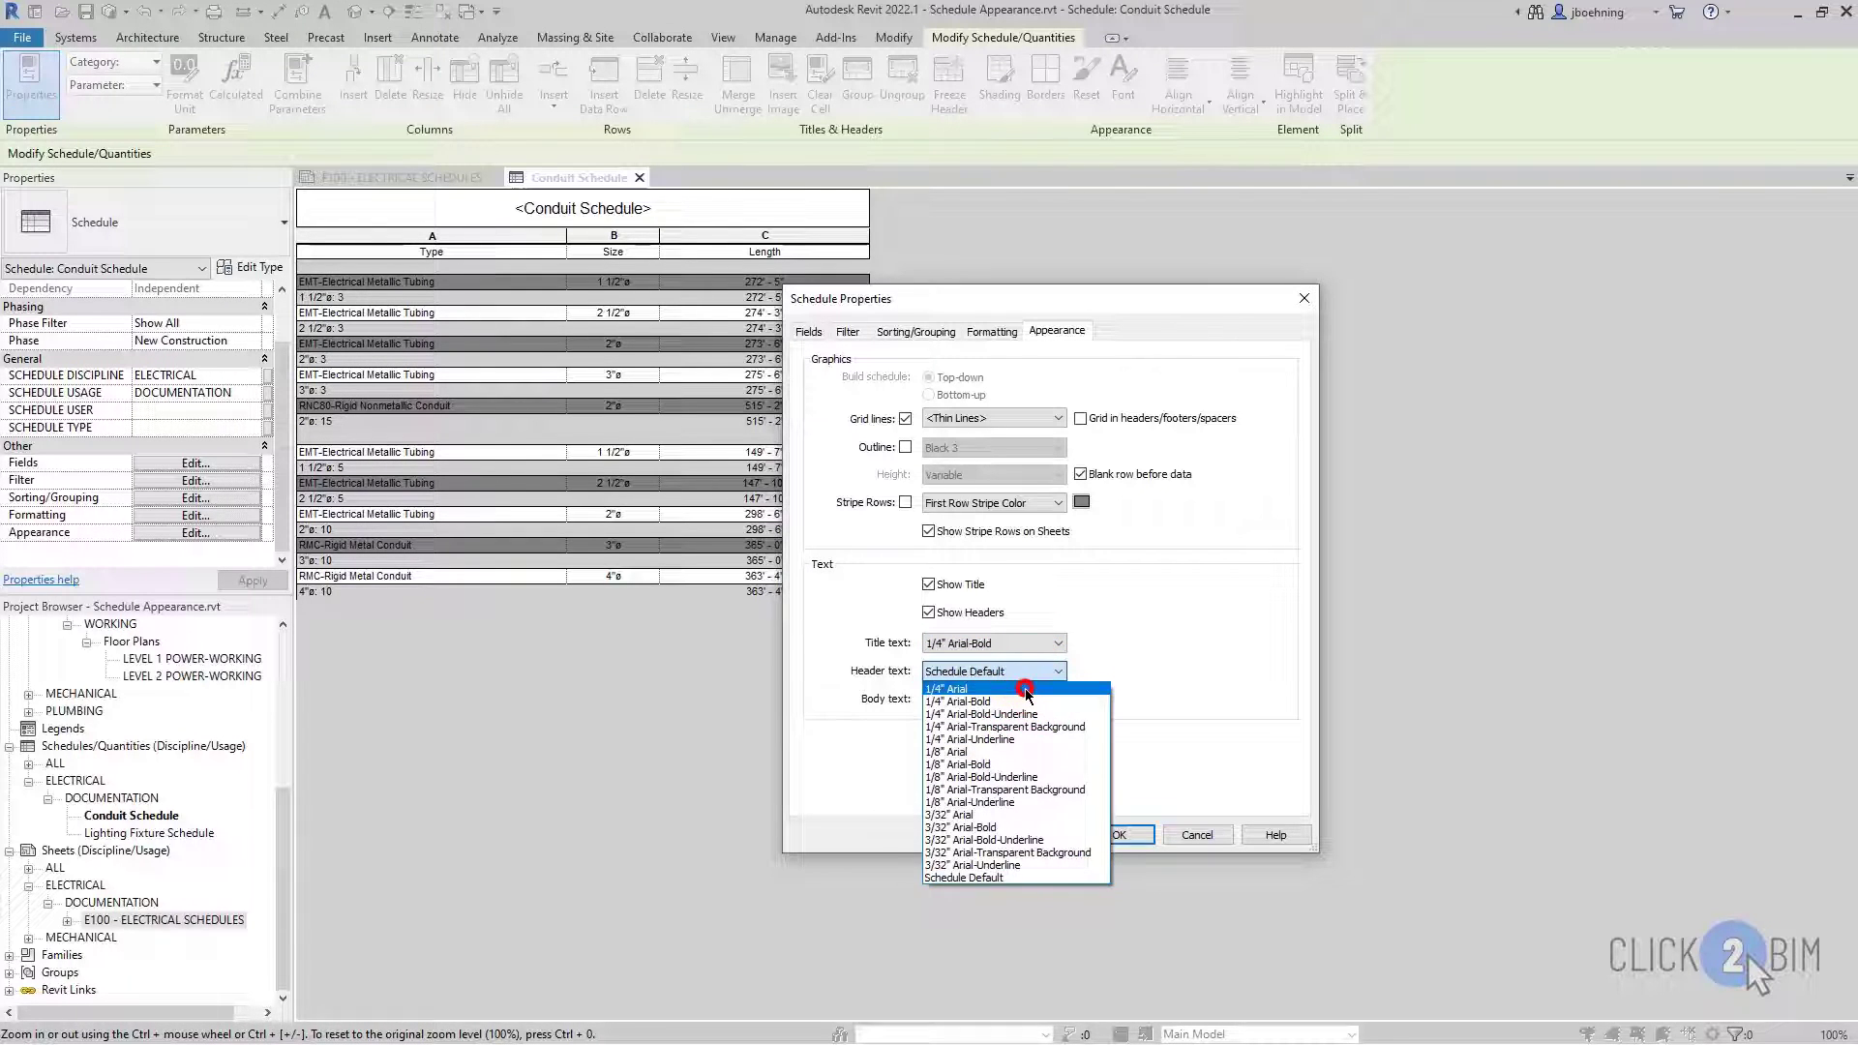
click(1118, 834)
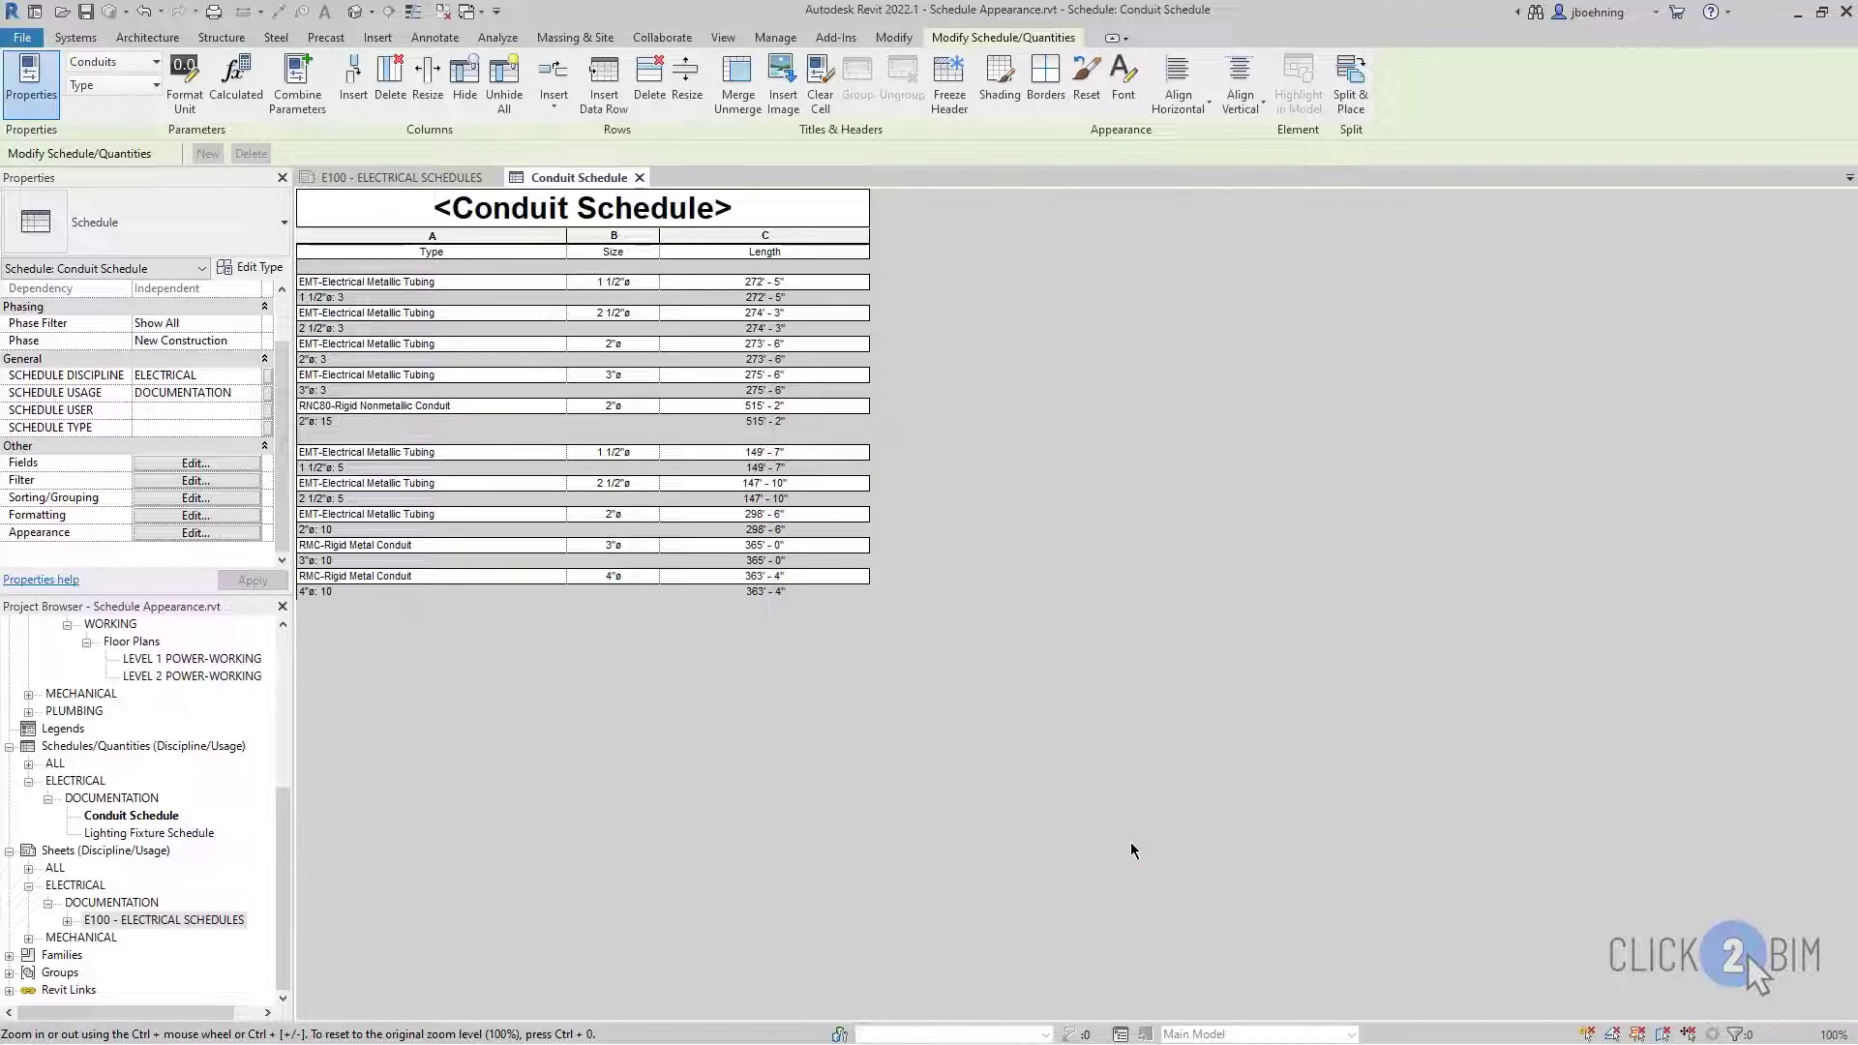
click(428, 177)
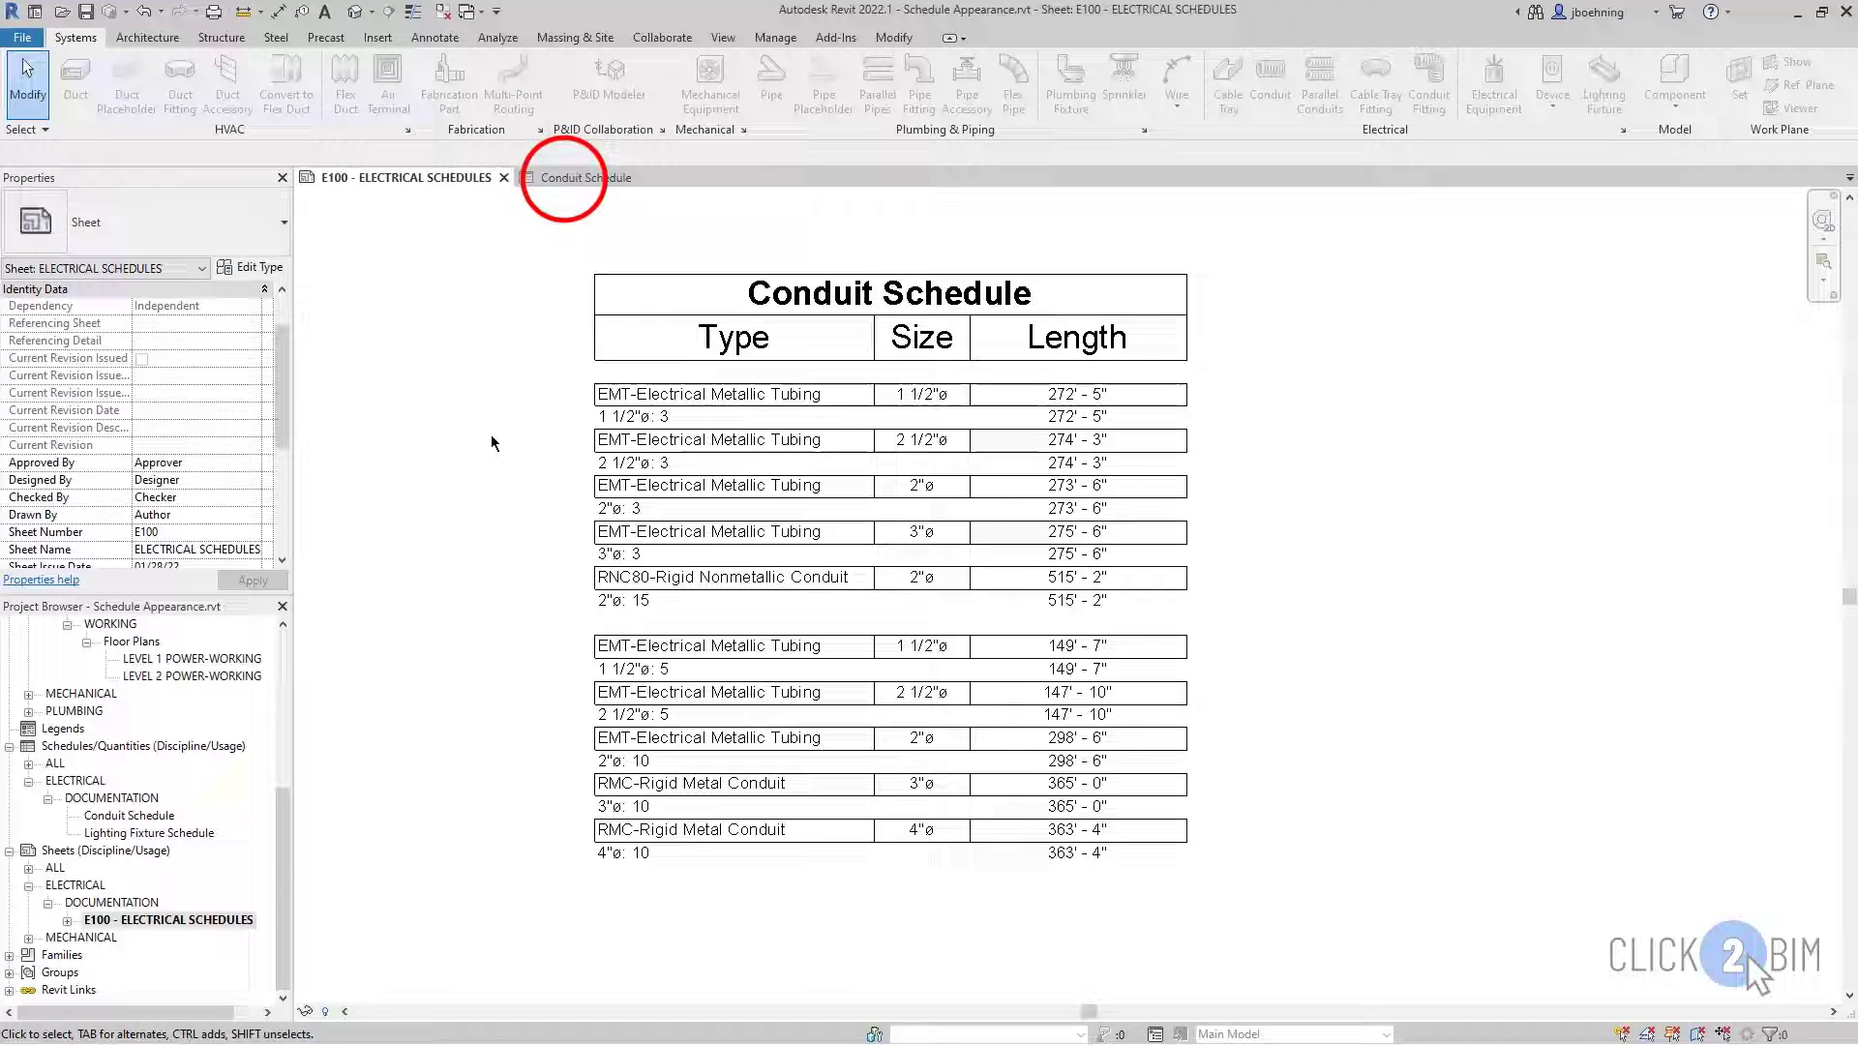
Step: Turn on stripe rows for the Conduit Schedule and enable Itemize every instance in its sorting/grouping settings
click(566, 178)
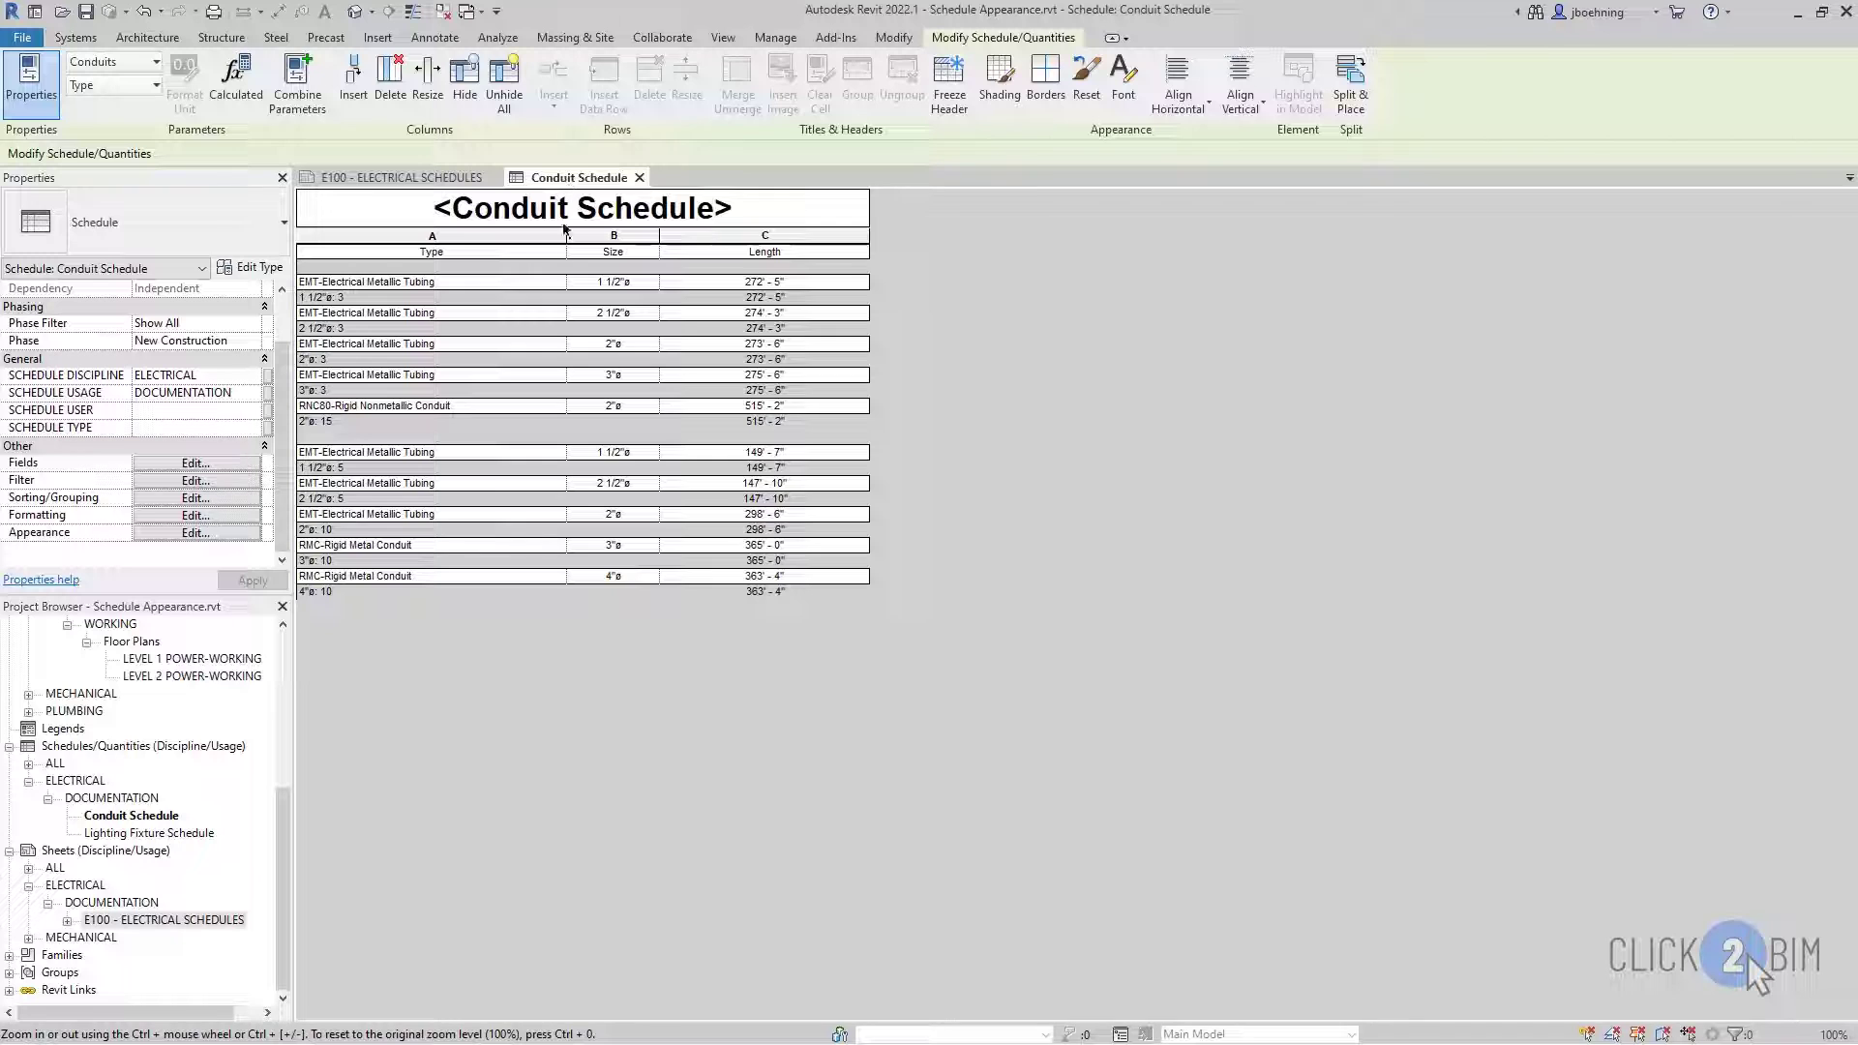
click(247, 532)
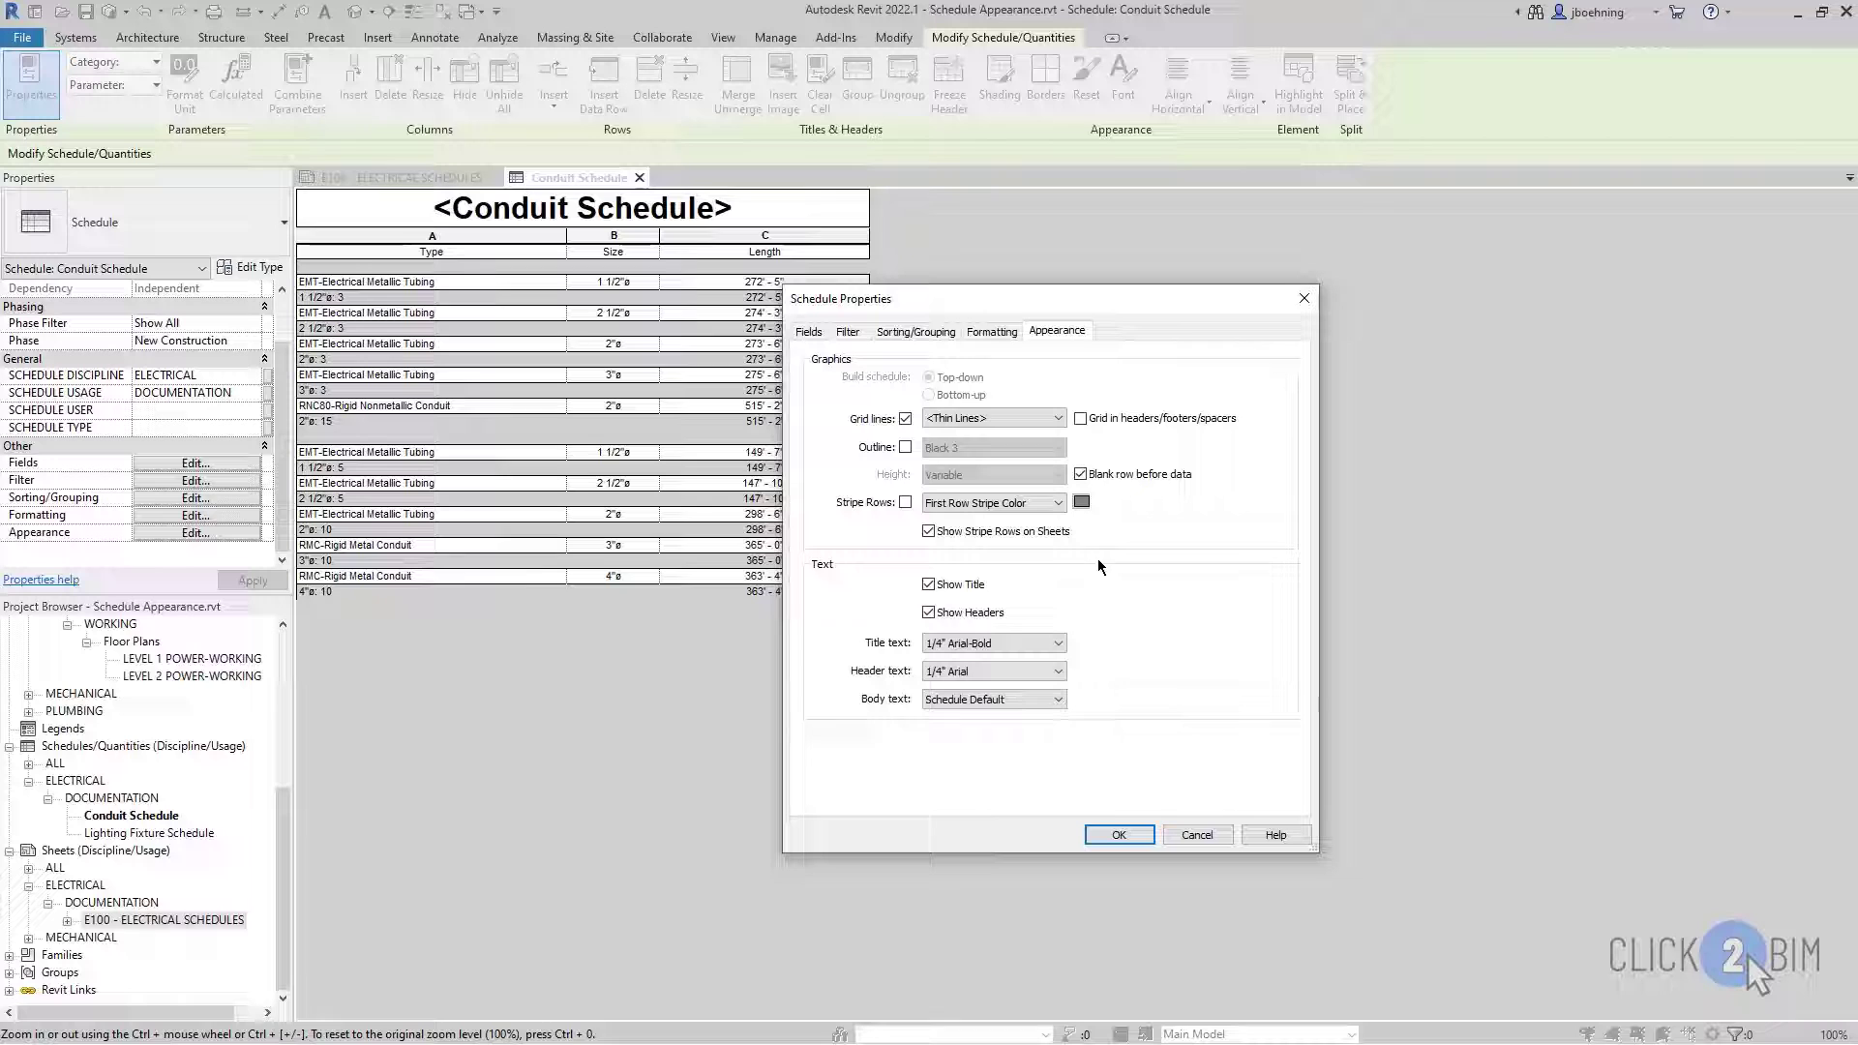
click(905, 501)
click(912, 331)
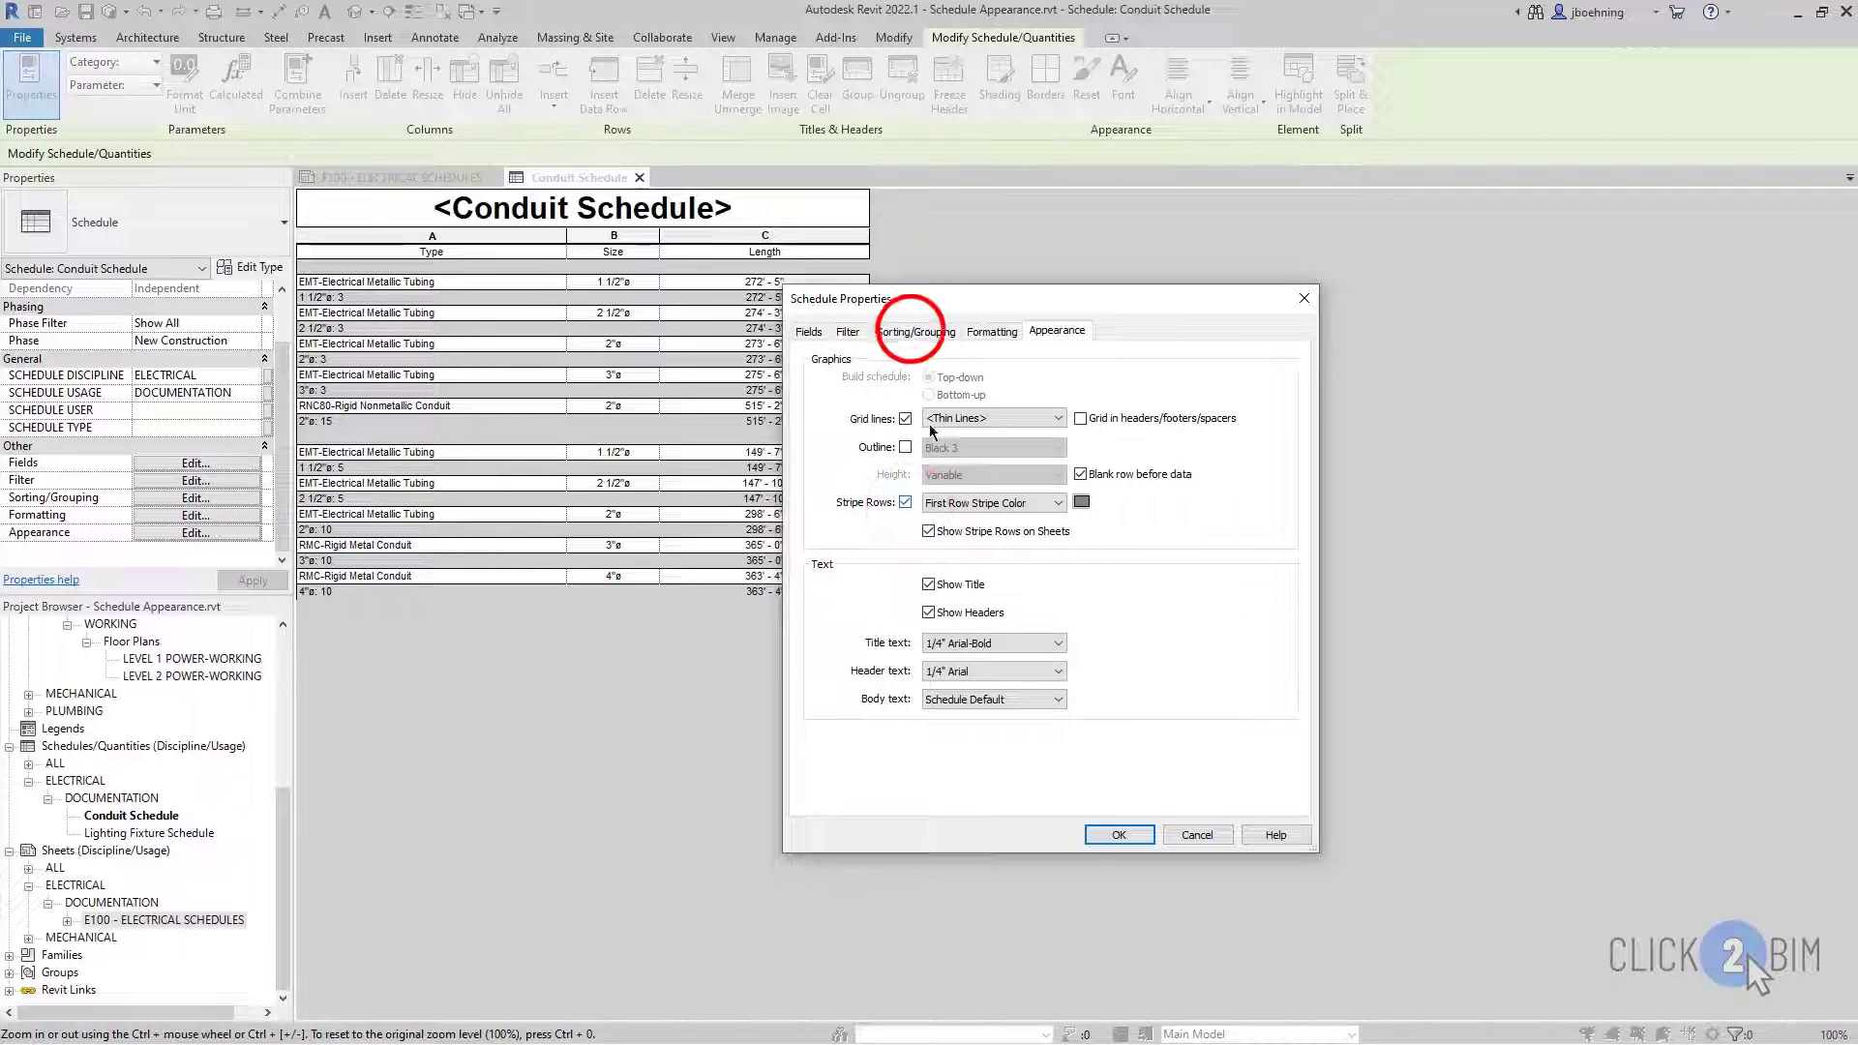
click(809, 672)
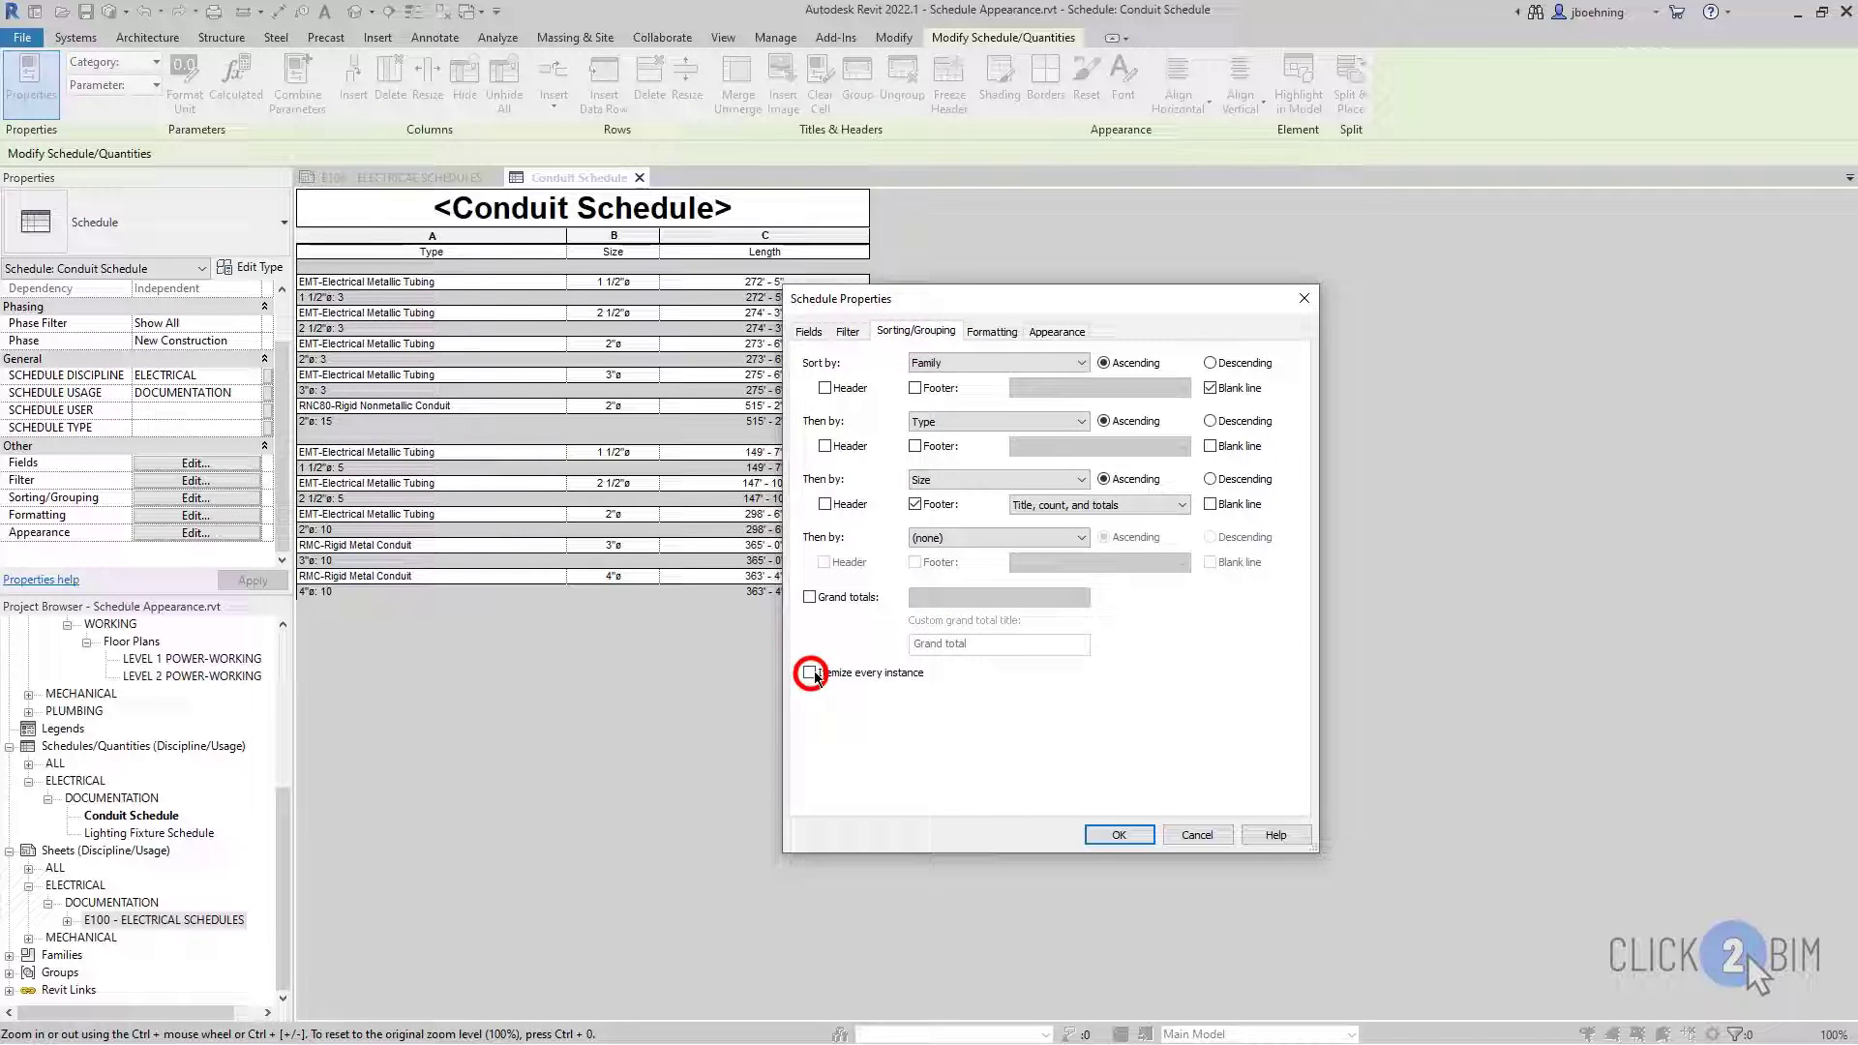
click(1113, 836)
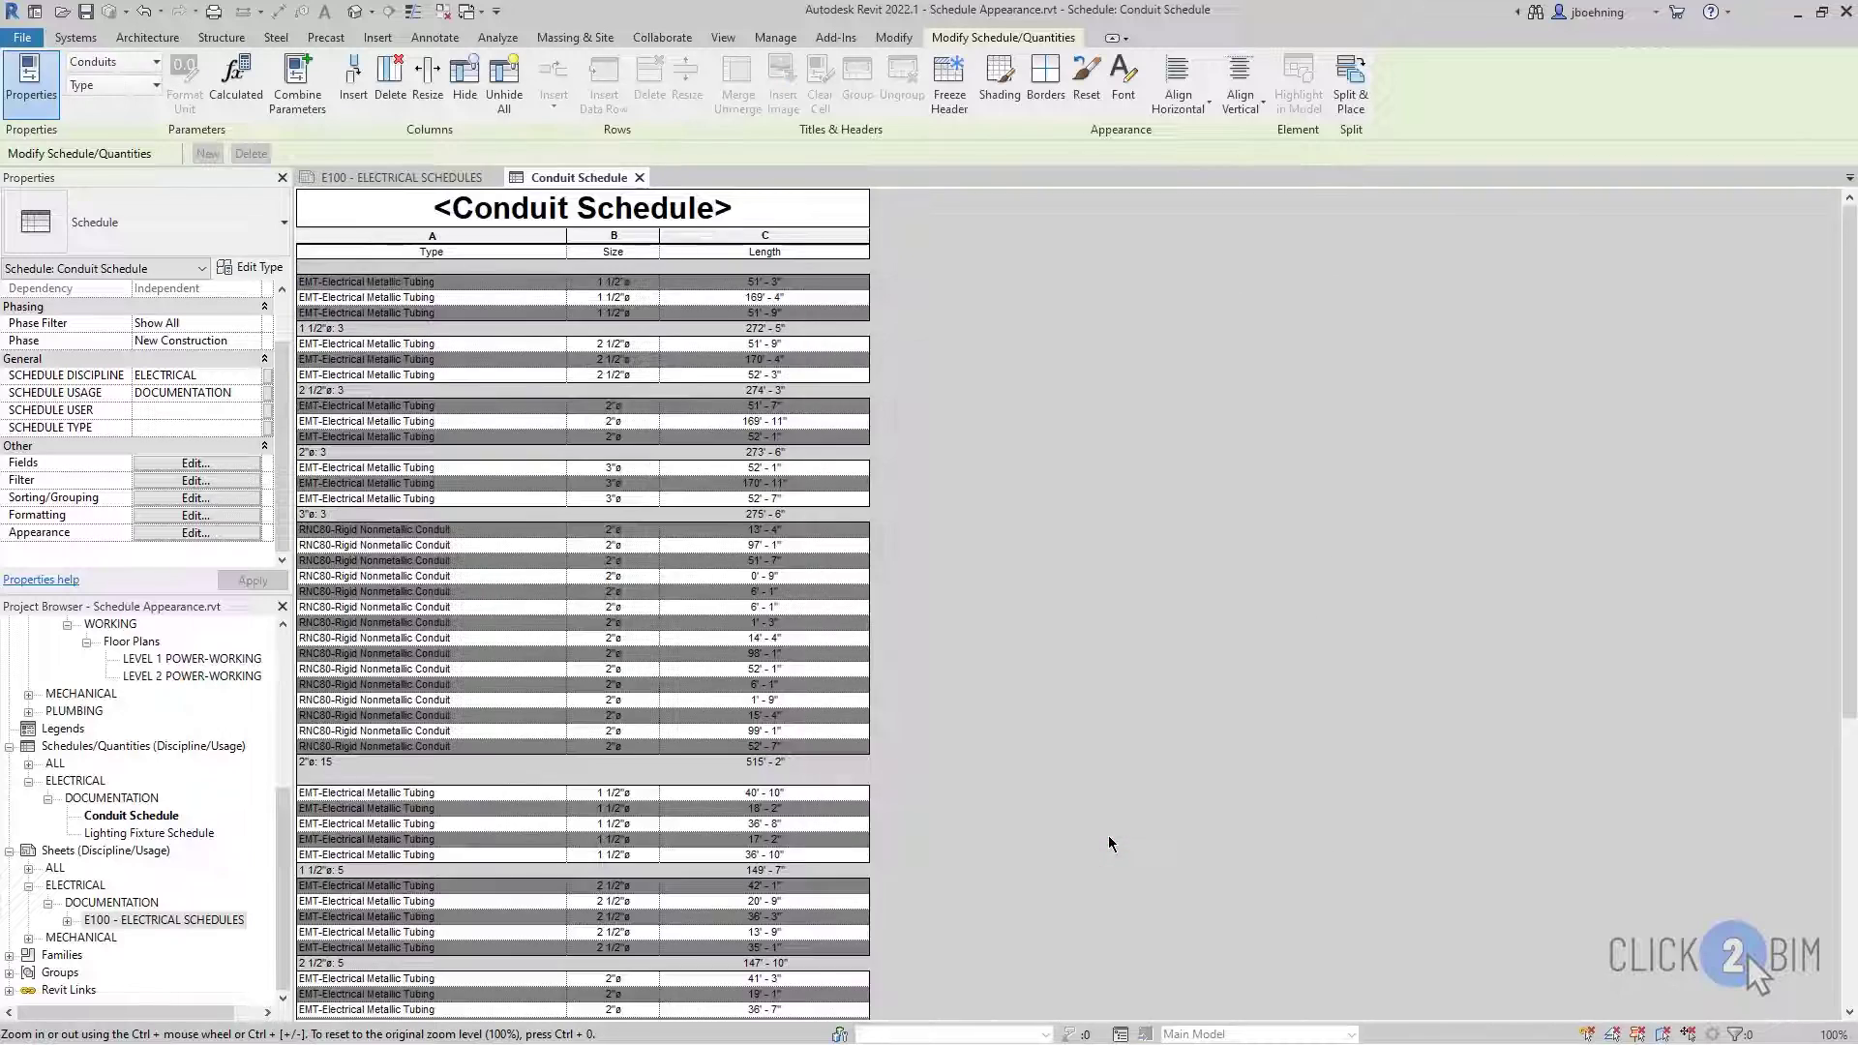
Step: Examine the itemized, striped Conduit Schedule on sheet E100 - ELECTRICAL SCHEDULES, both as a whole and up close
click(421, 177)
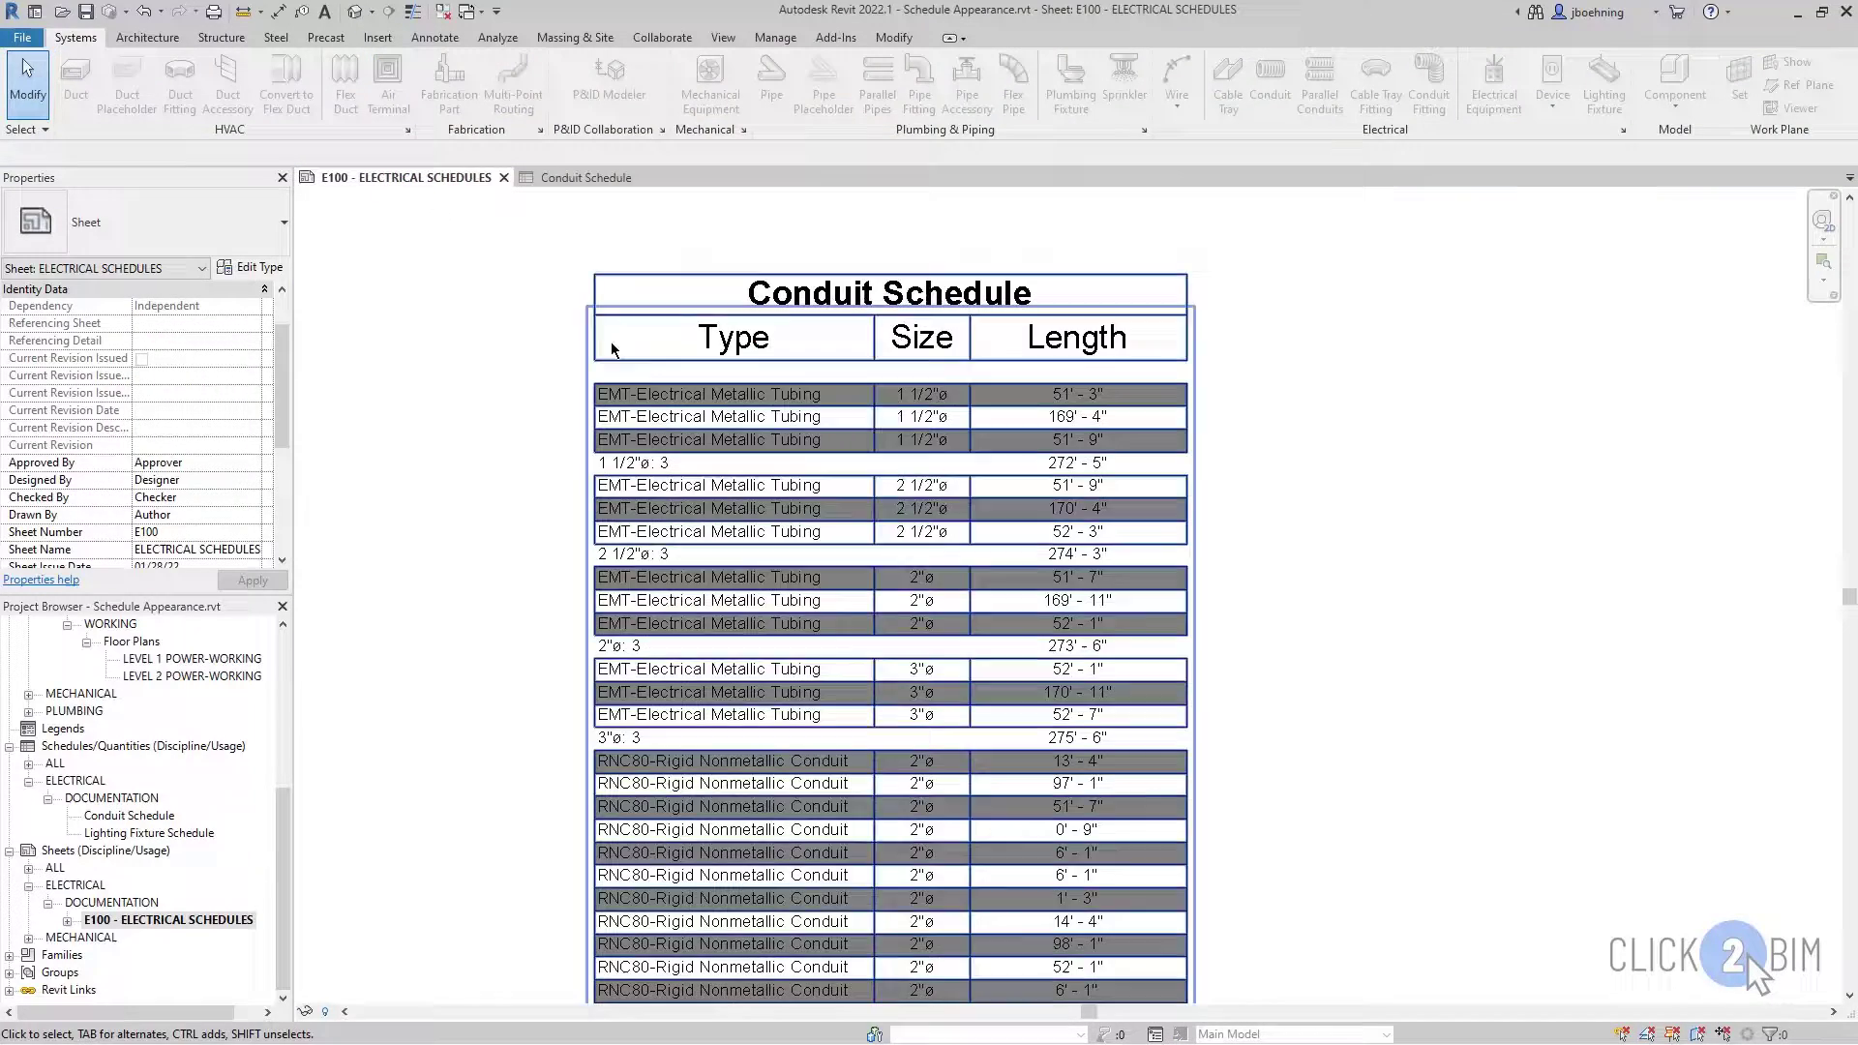
scroll(536, 449, down, 3)
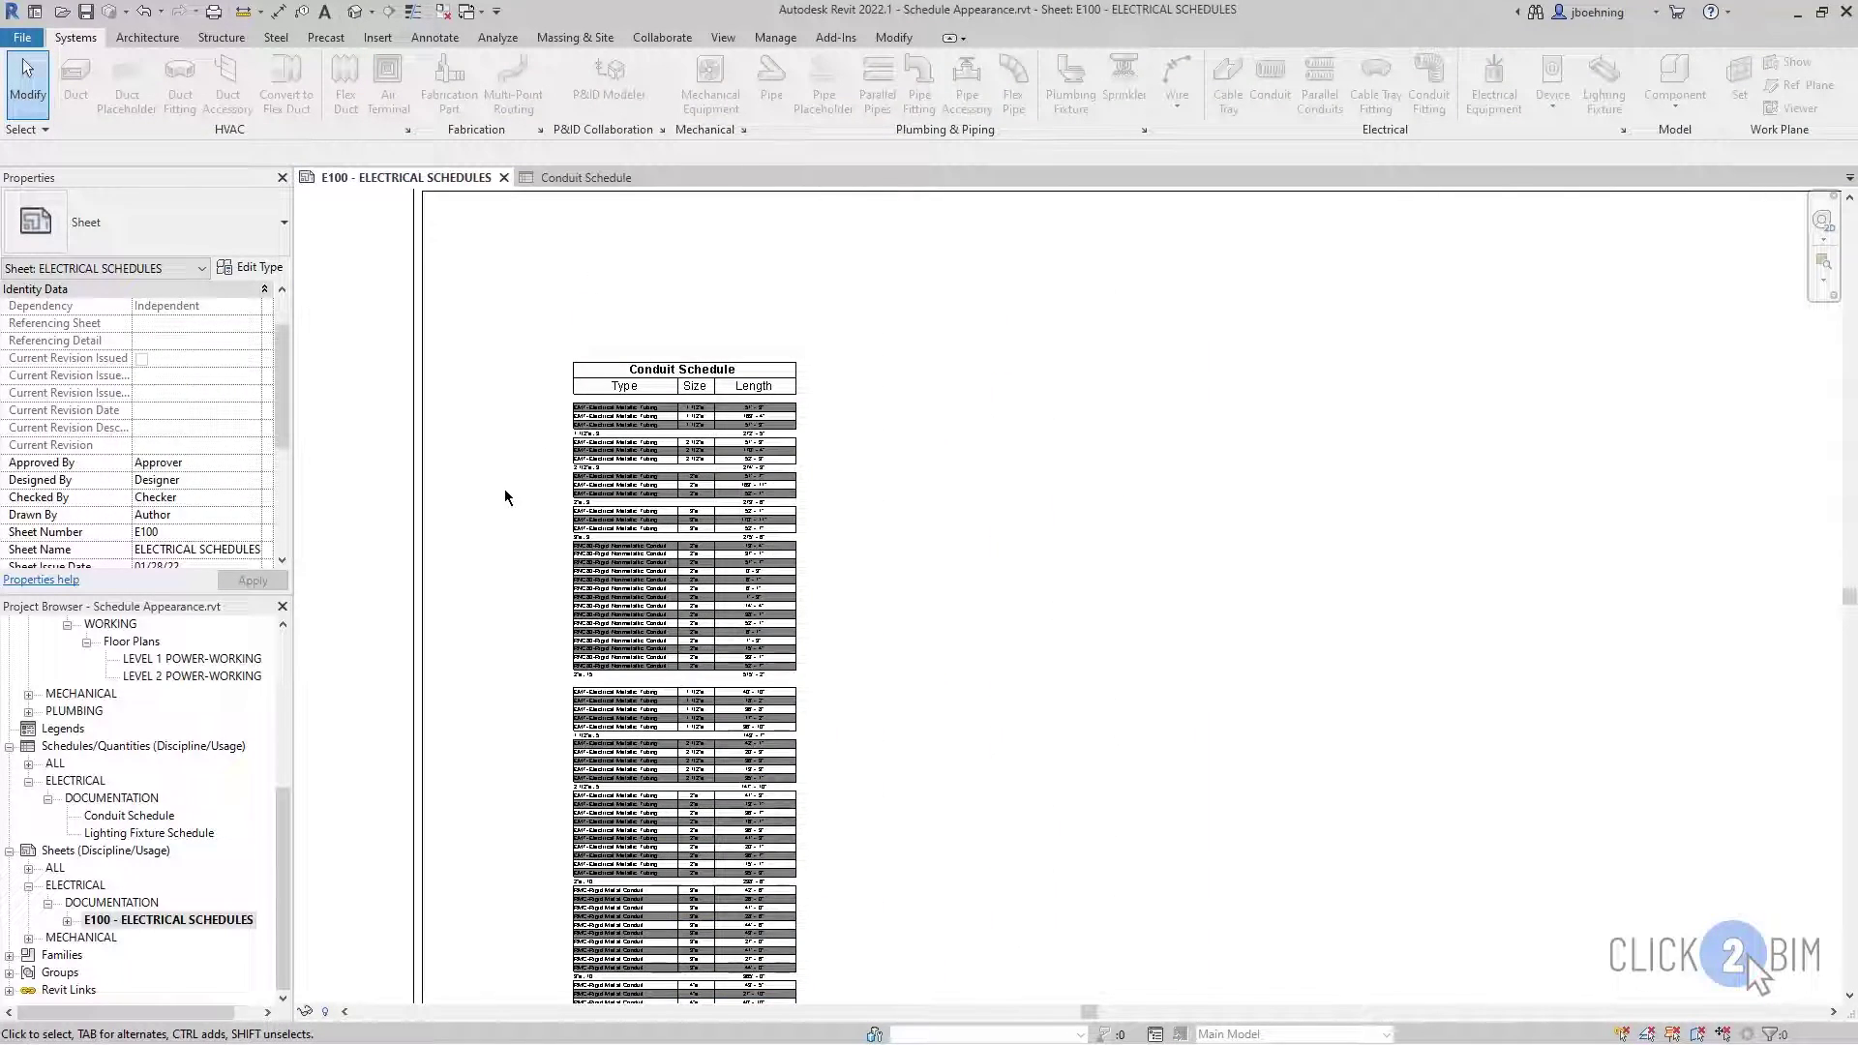
scroll(554, 369, up, 3)
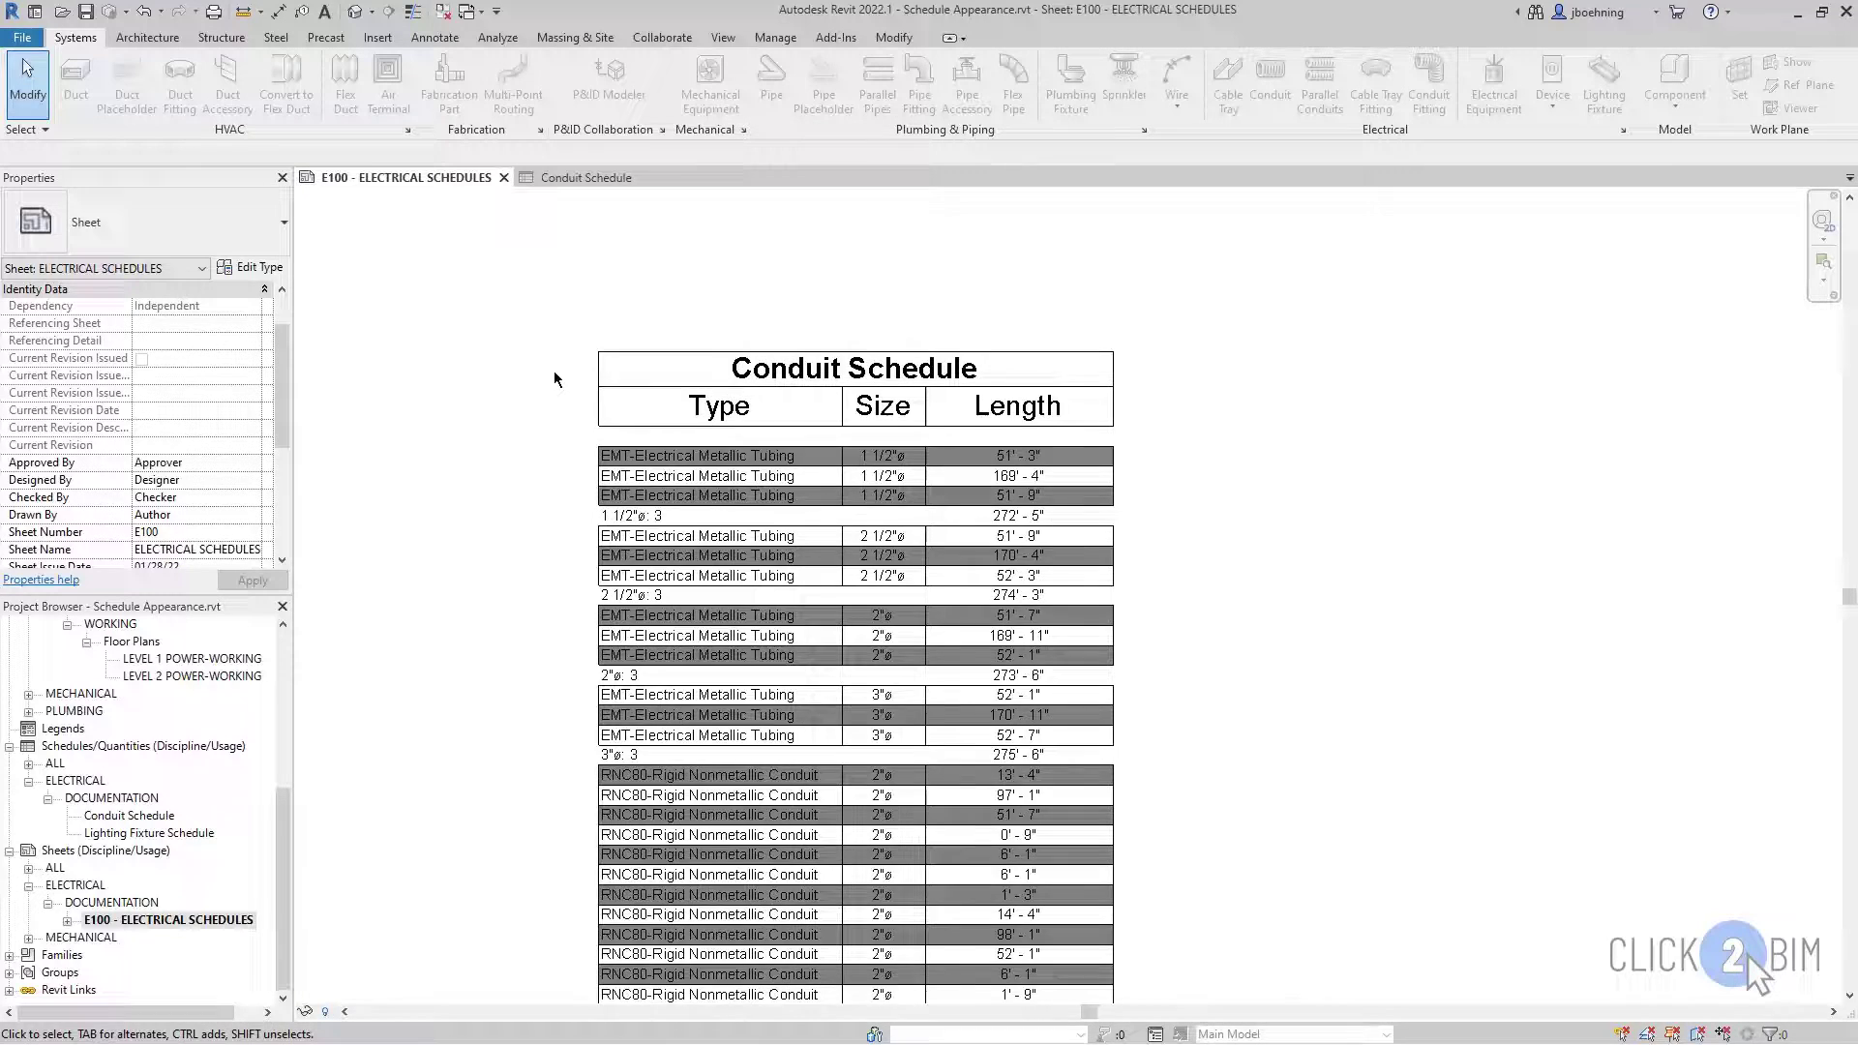
scroll(553, 370, down, 4)
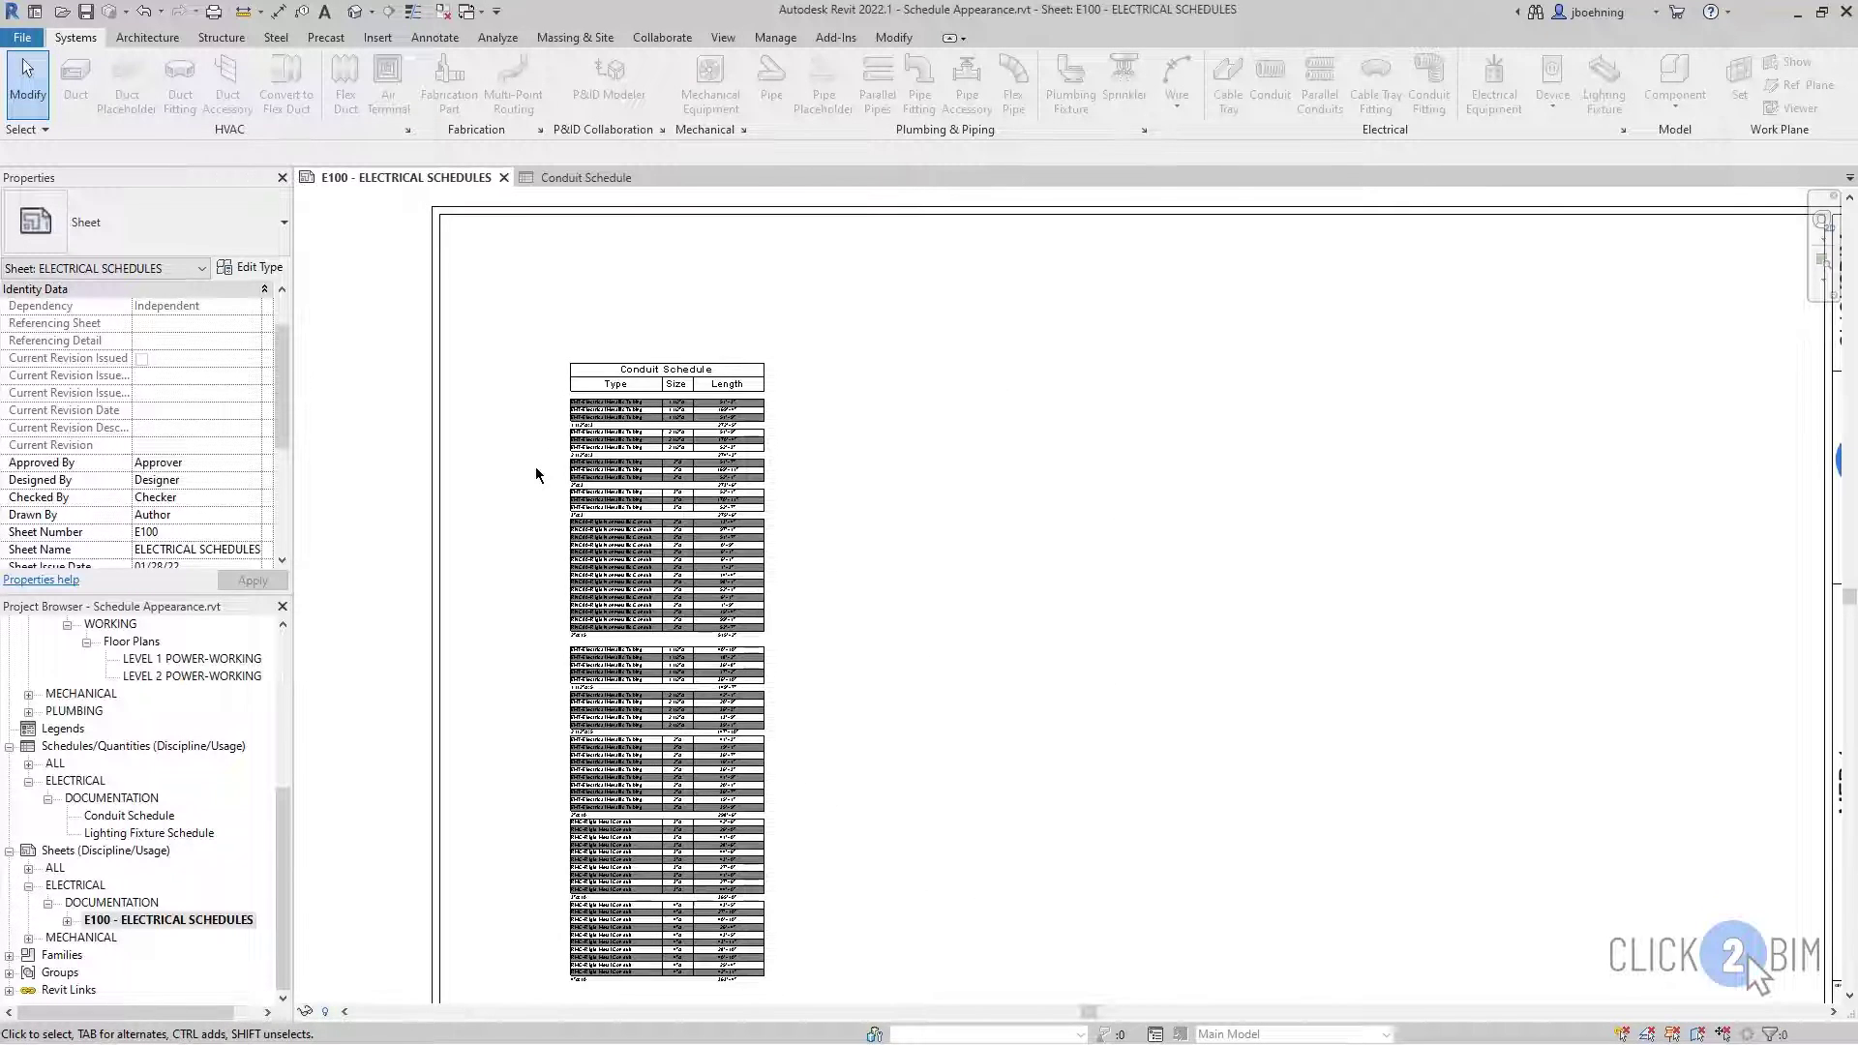
scroll(546, 311, up, 4)
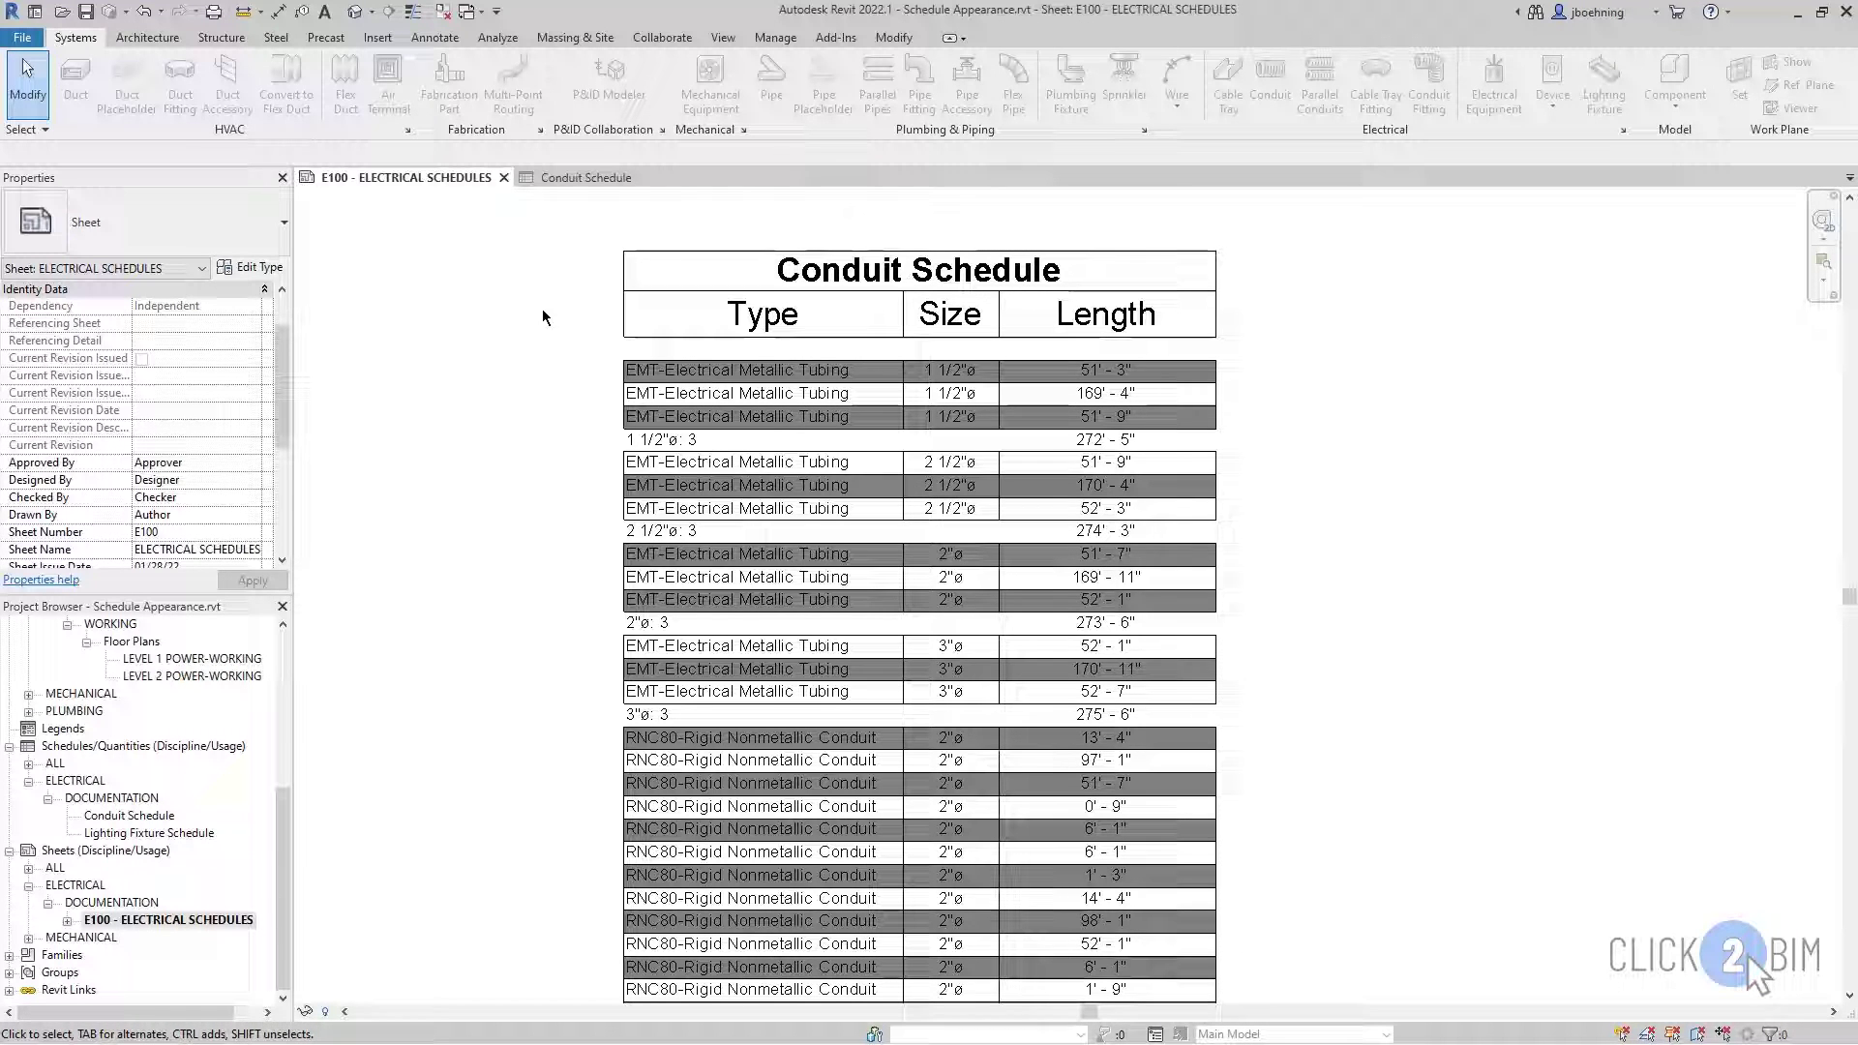
Step: Disable stripe rows in the Conduit Schedule's appearance and check the itemized schedule on sheet E100
click(586, 177)
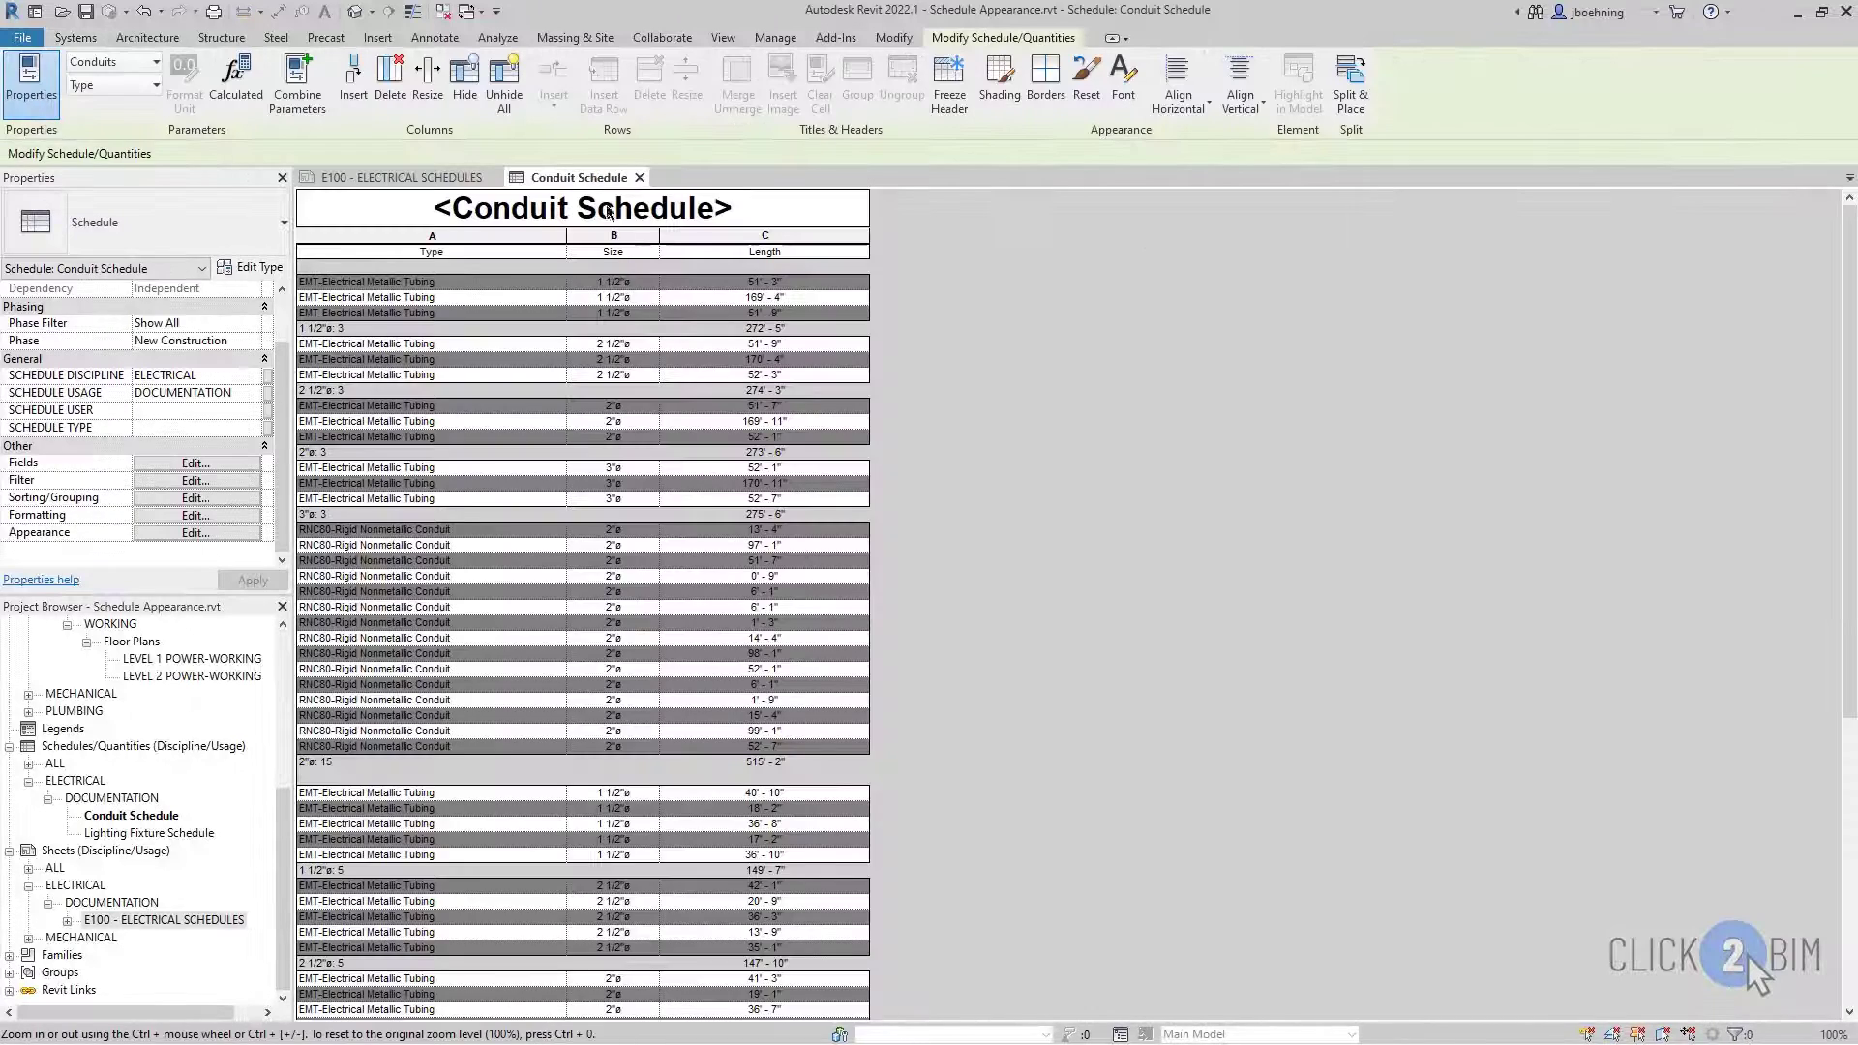
click(227, 533)
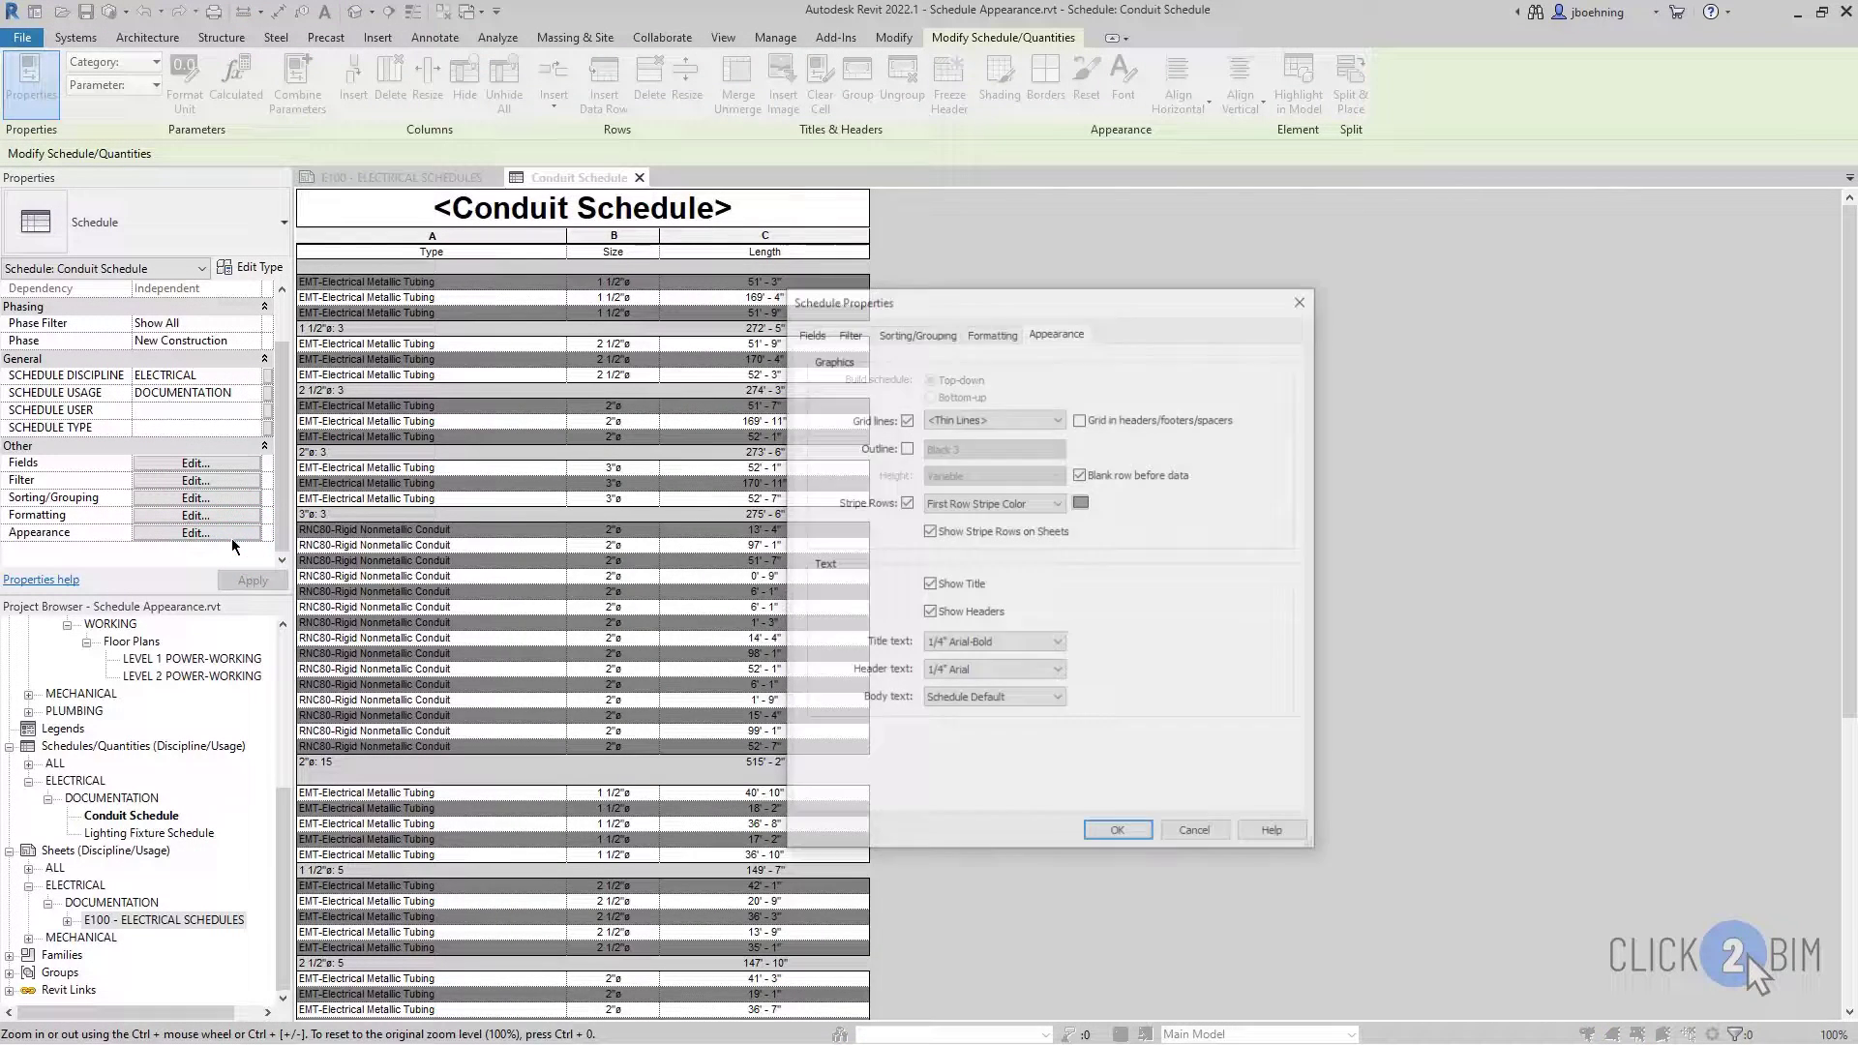
click(905, 503)
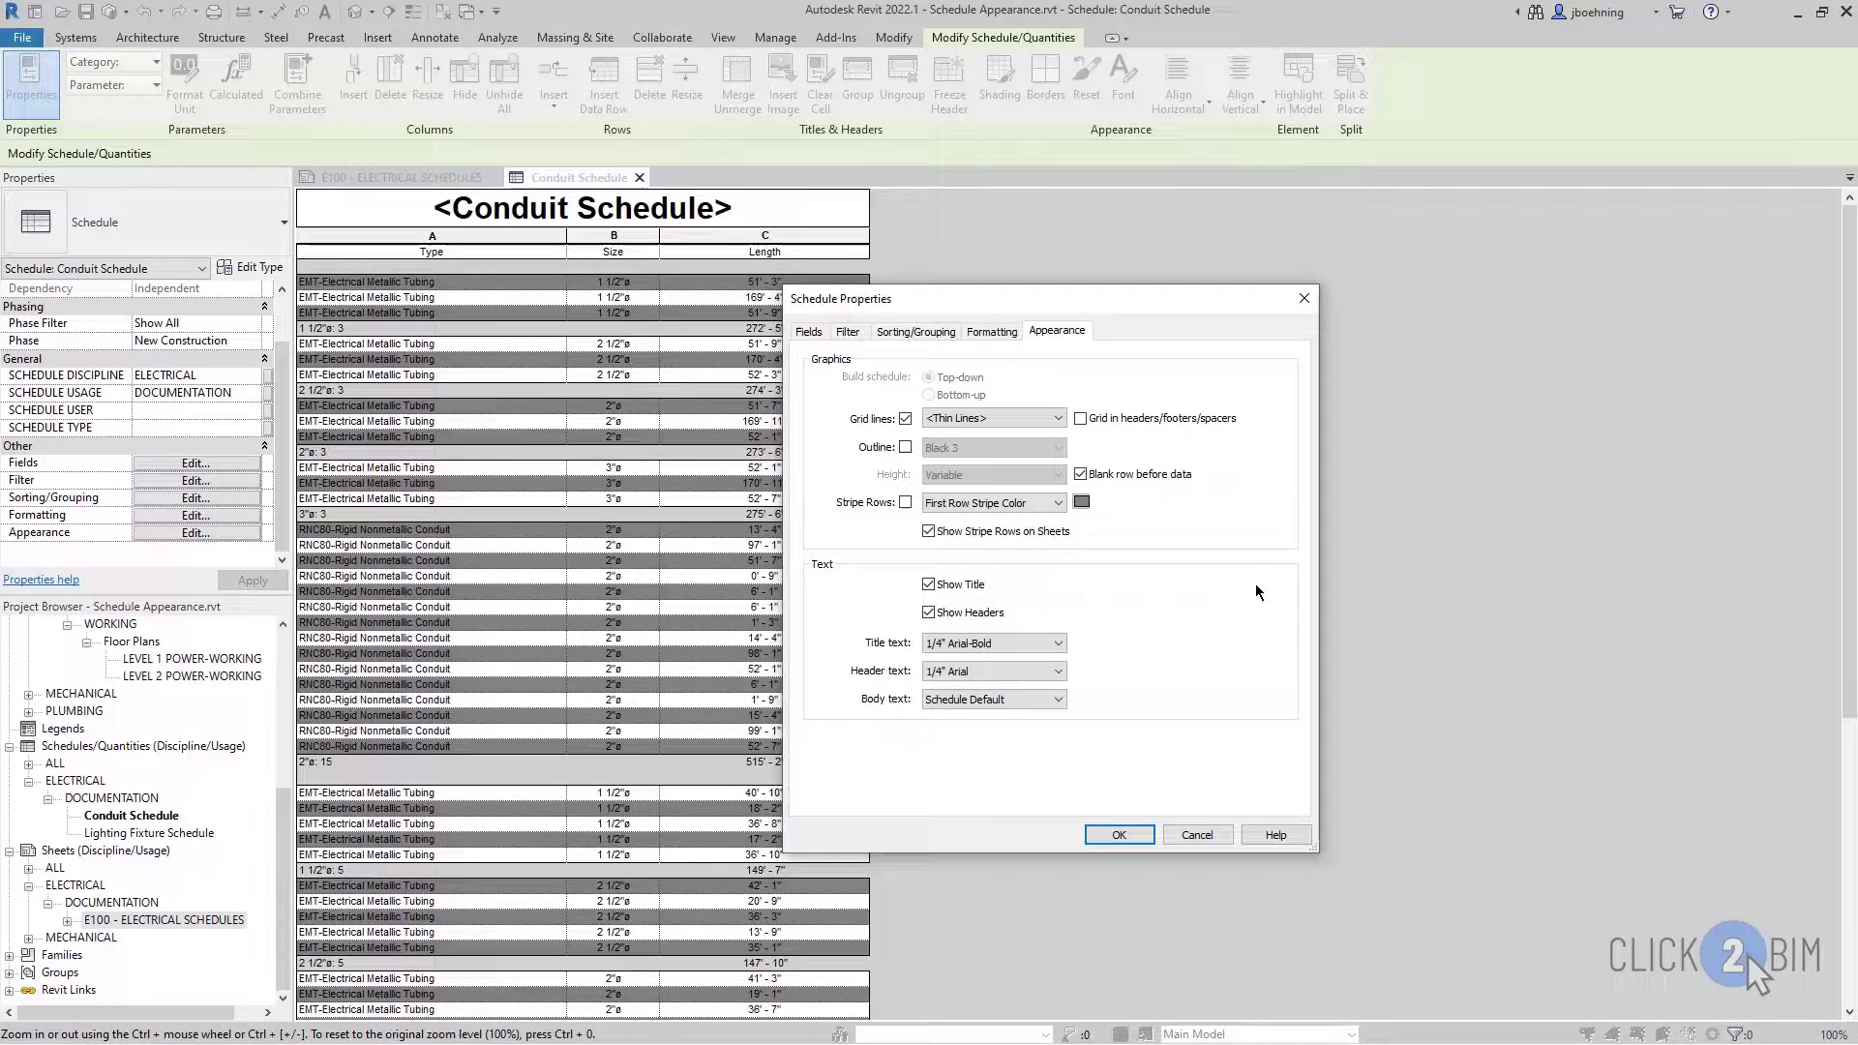
click(1119, 834)
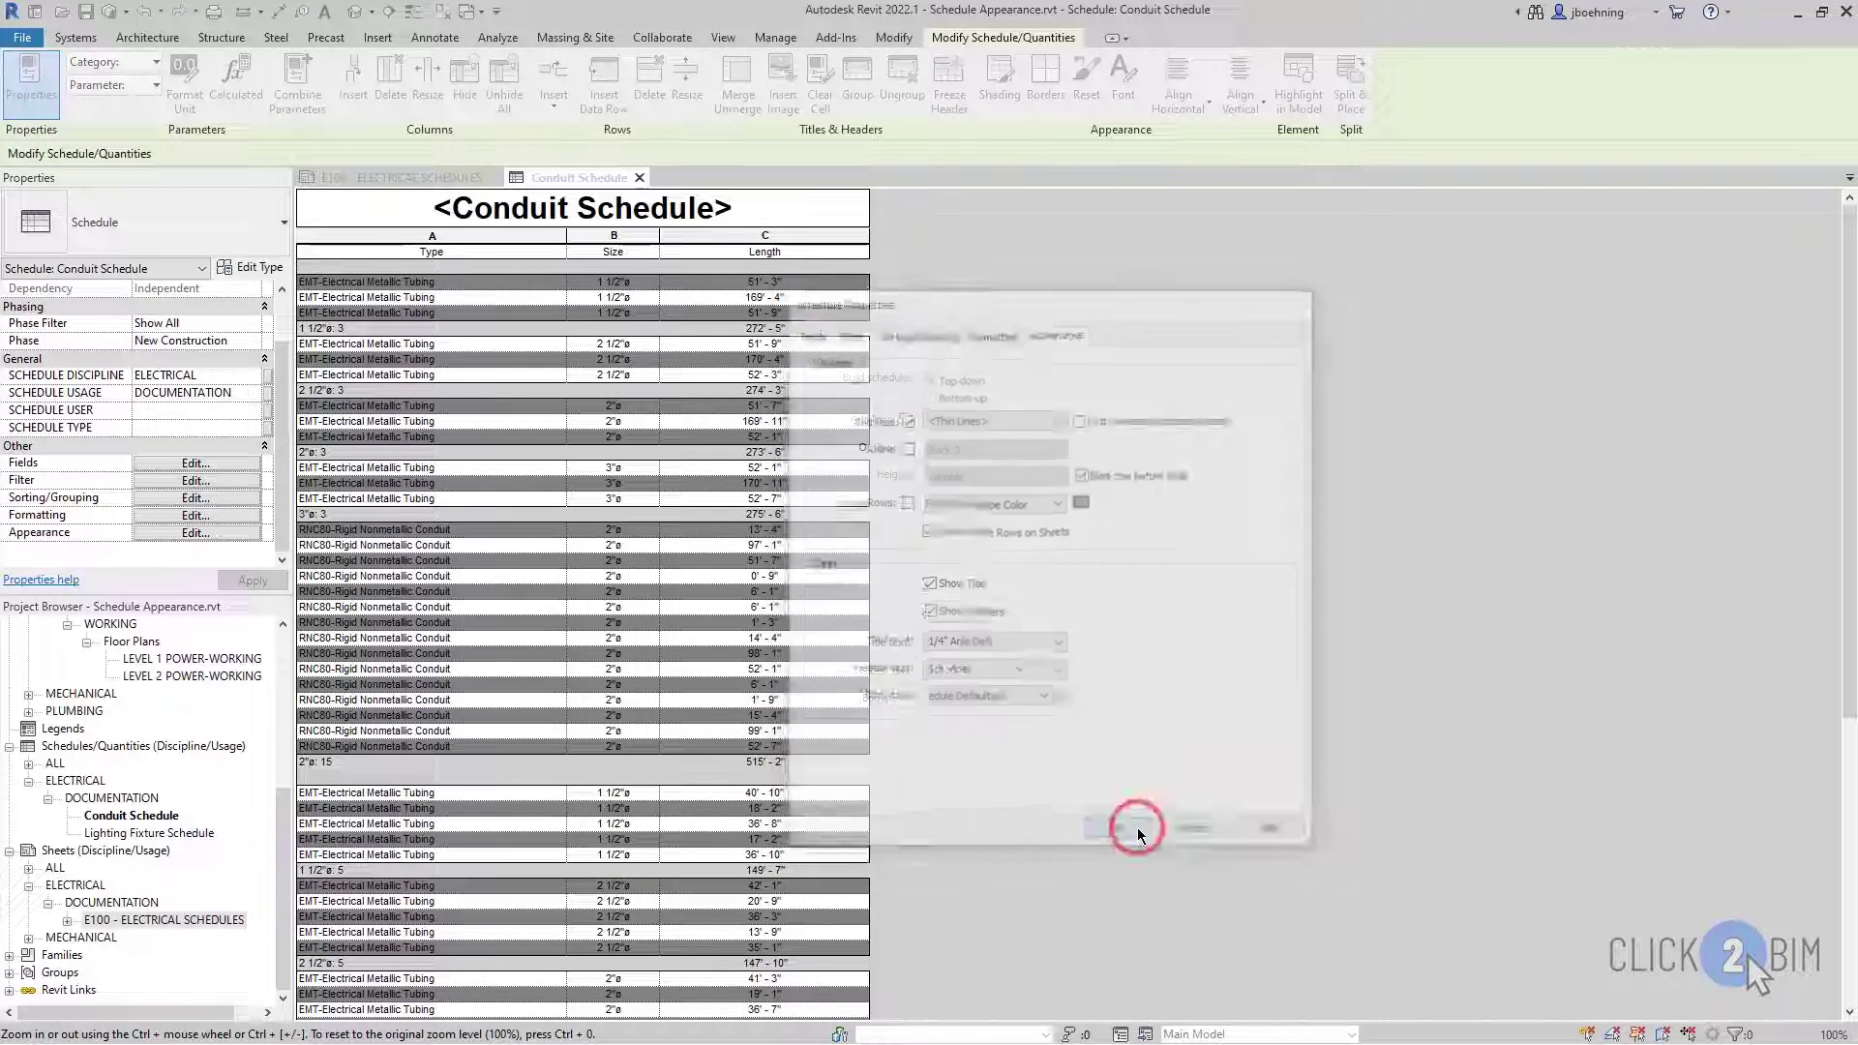
click(444, 184)
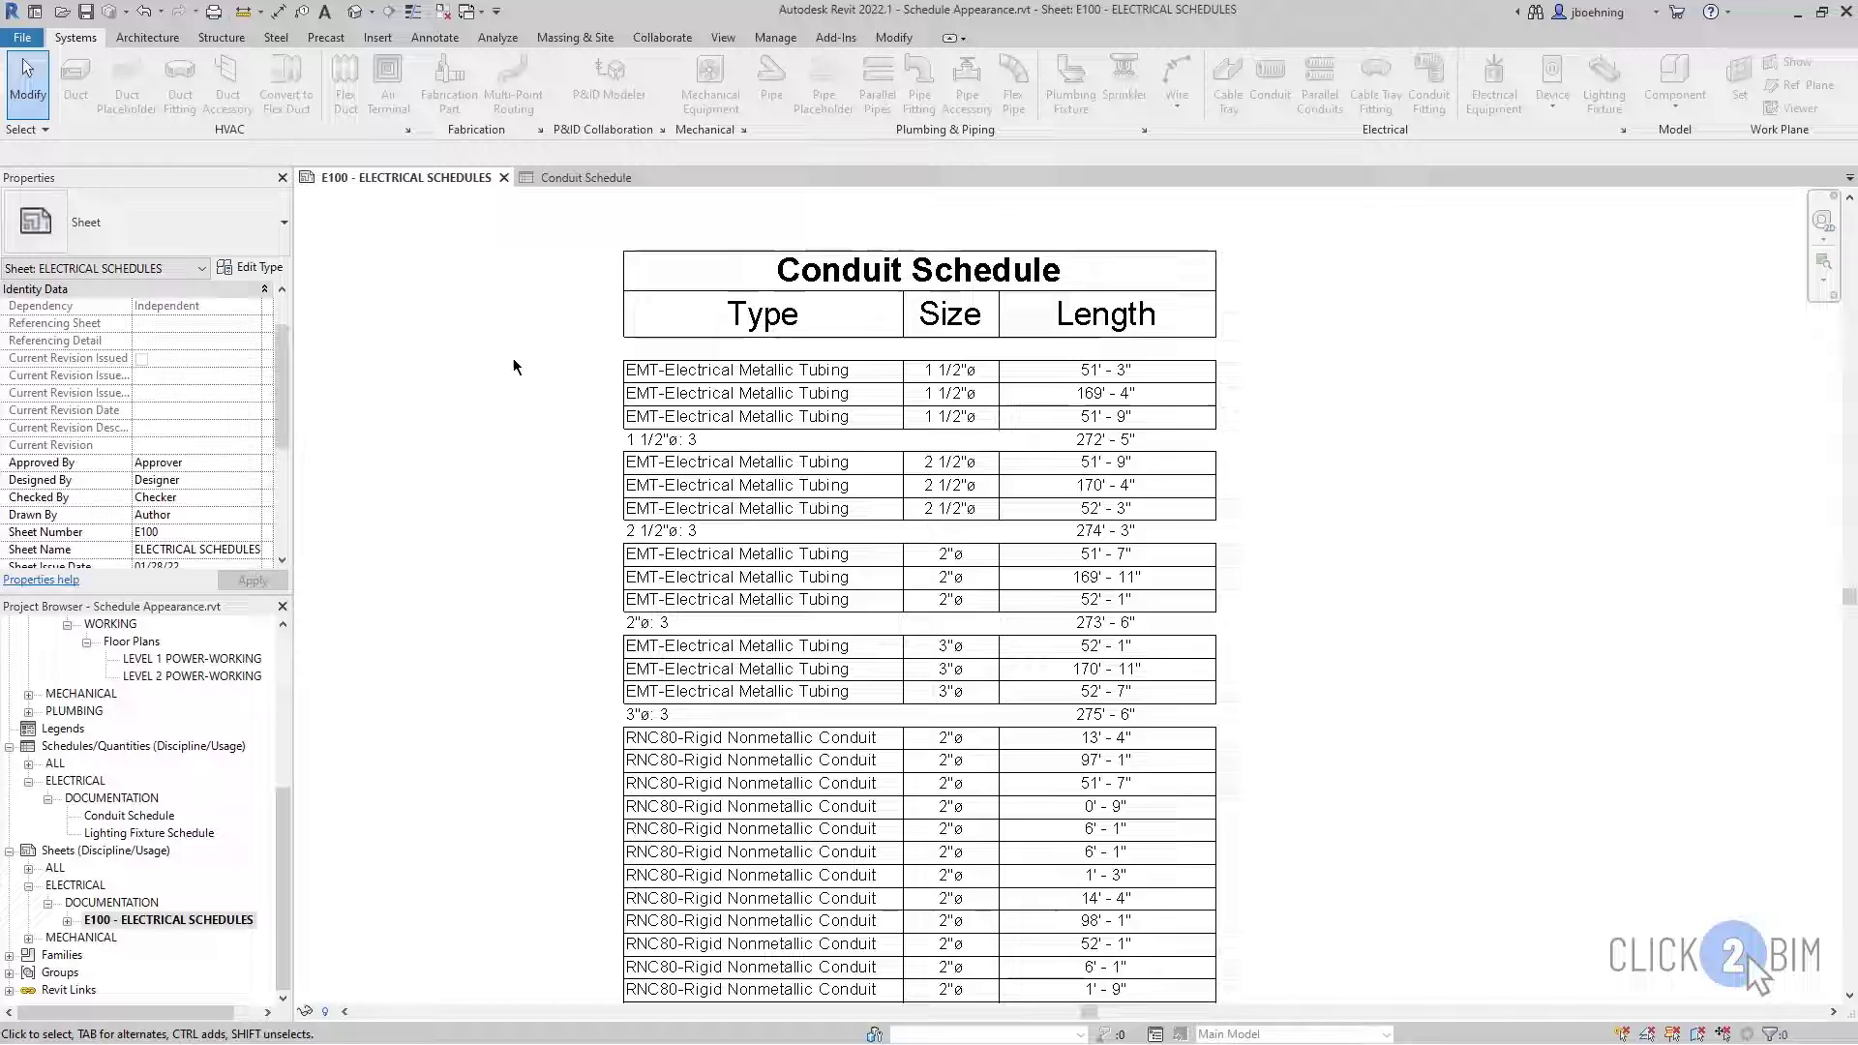
middle_drag(550, 481, 523, 403)
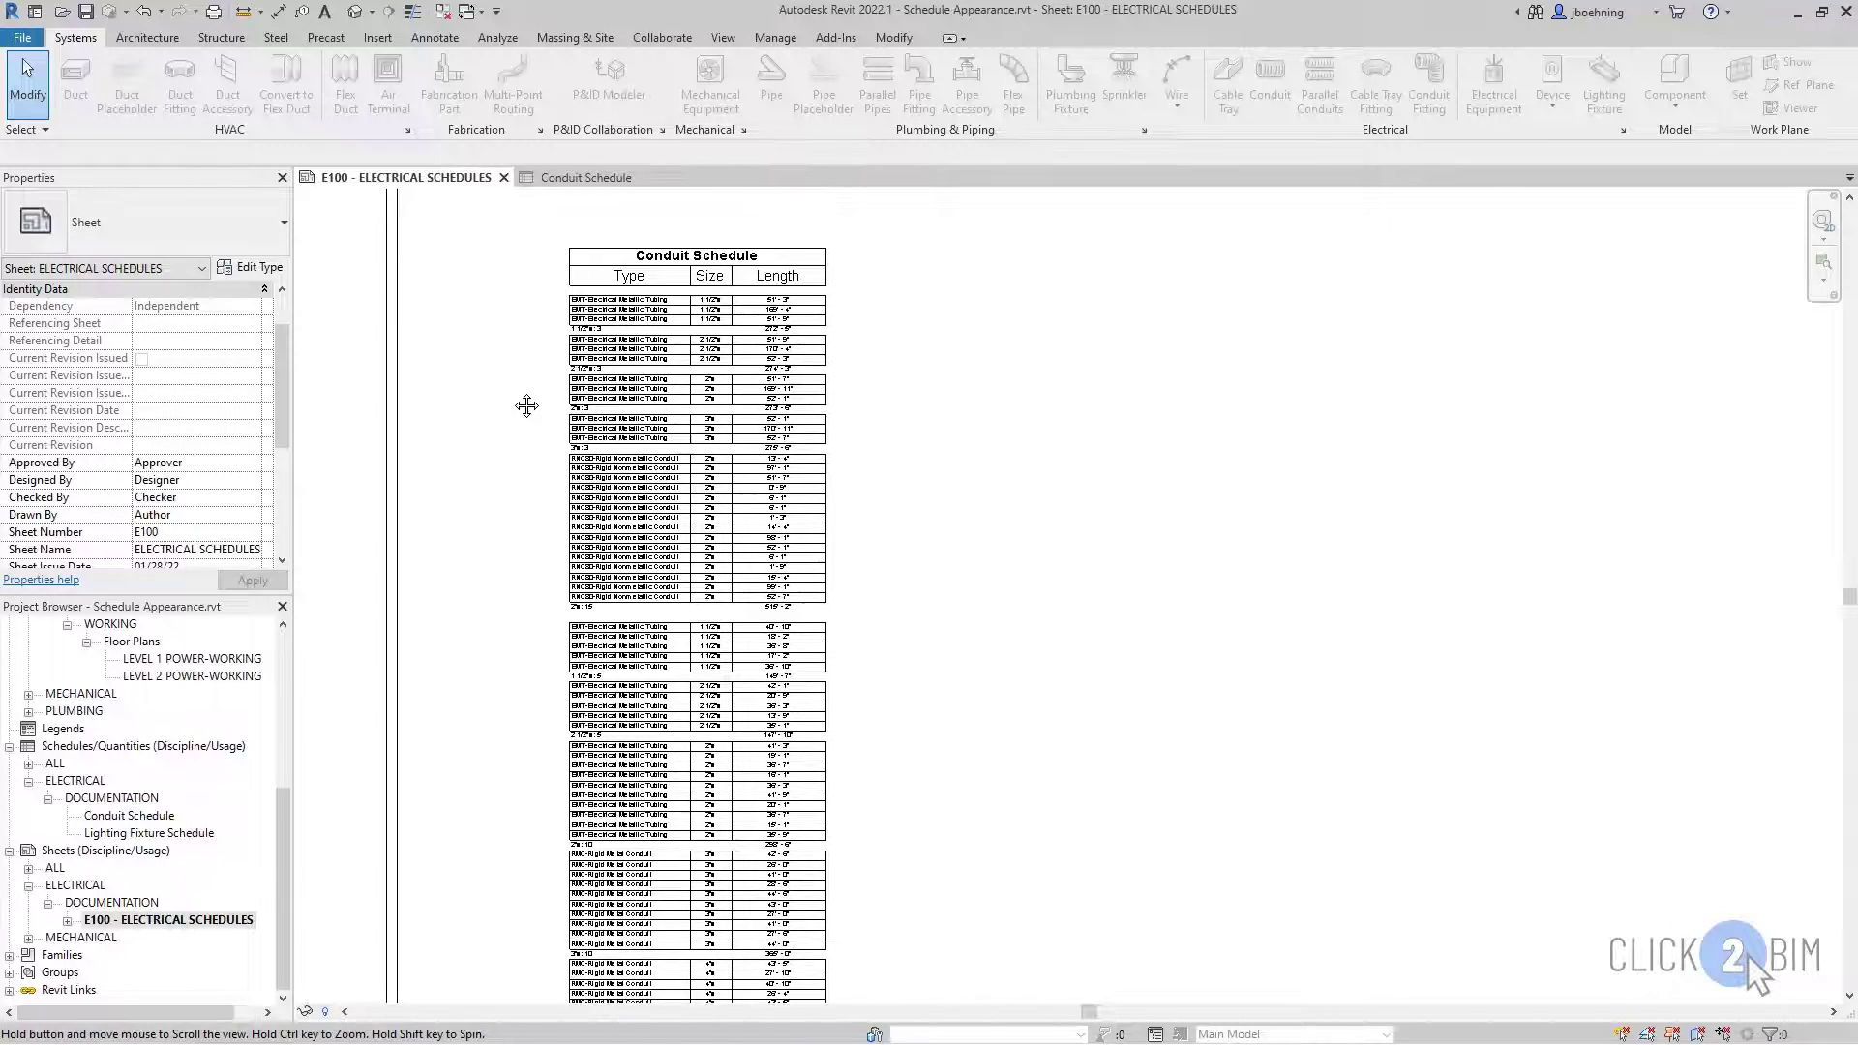